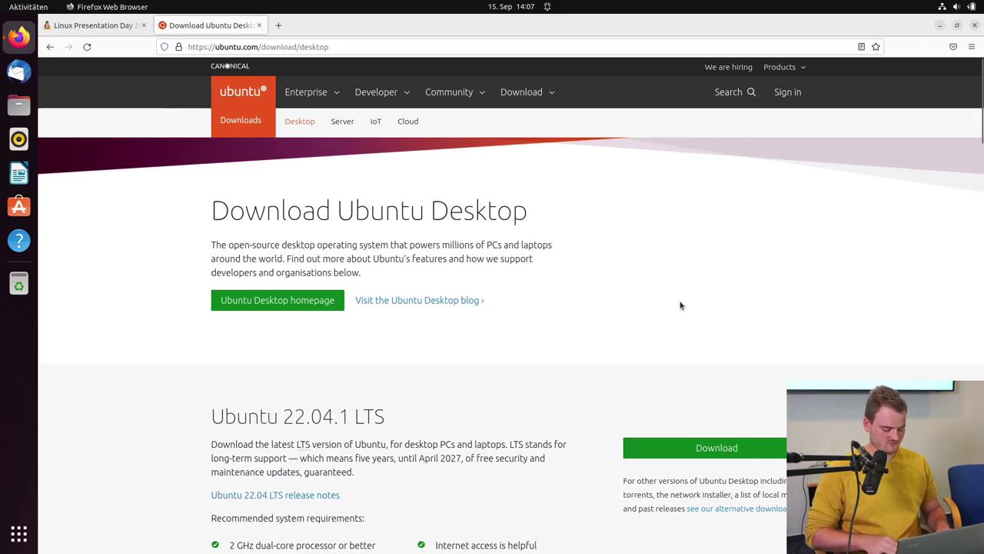
Flip to the Mint VM and back, then minimize Ubuntu's Firefox to reveal the desktop.
key(alt+Tab)
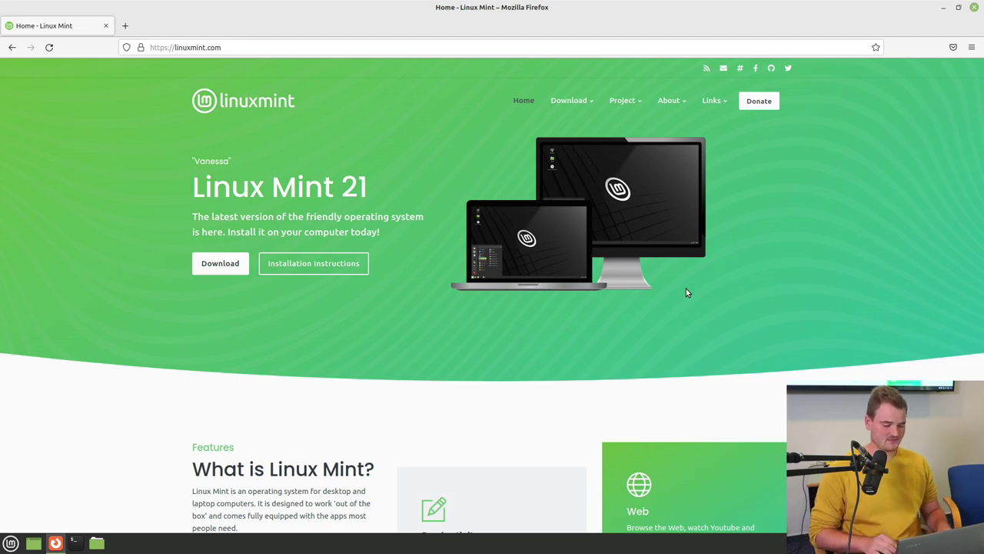
key(alt+Tab)
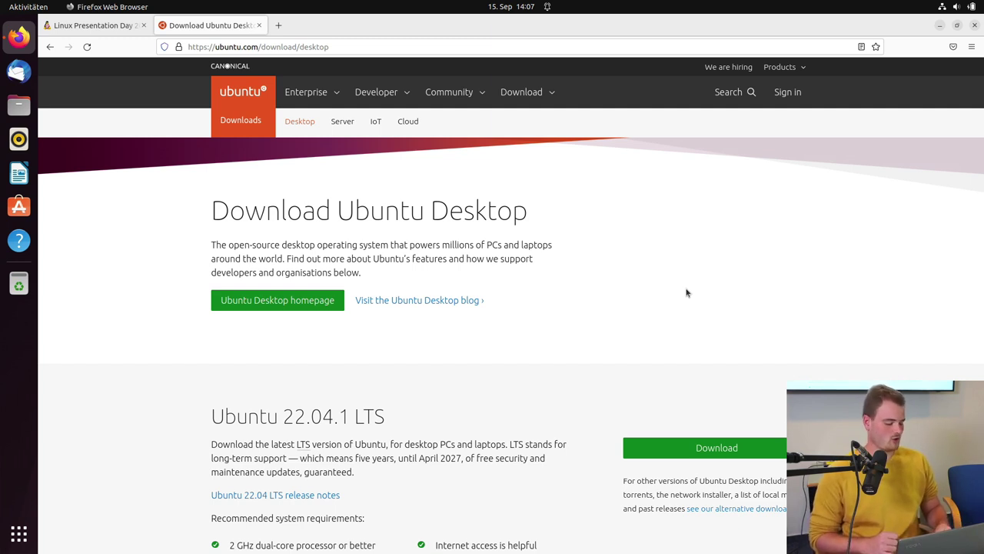
click(940, 25)
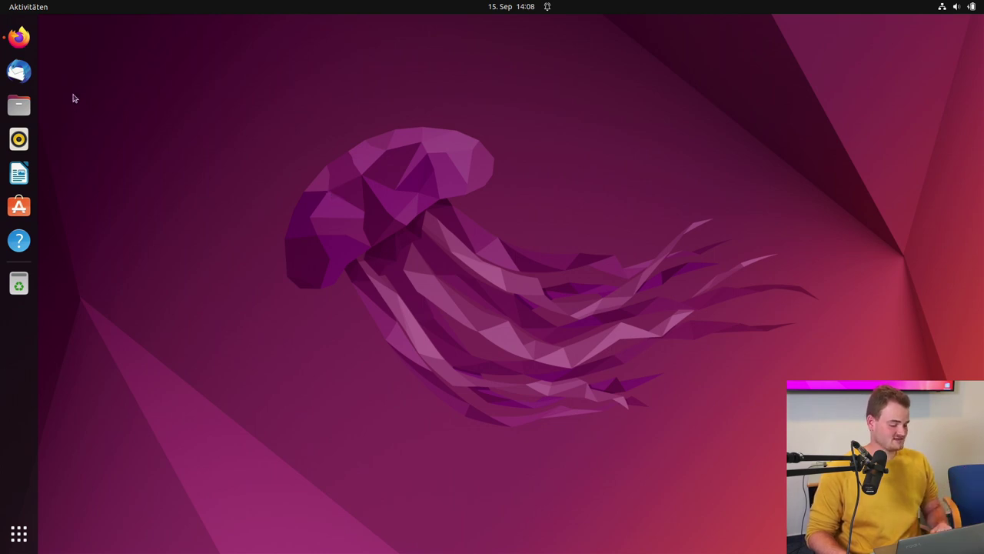
Show and close Ubuntu's application grid, then switch to the Linux Mint VM.
click(18, 532)
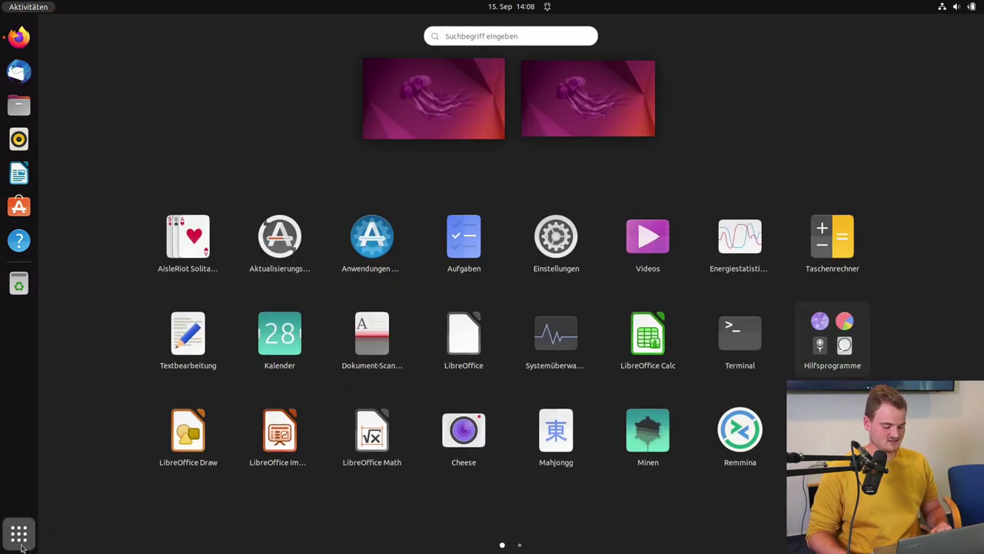
click(143, 406)
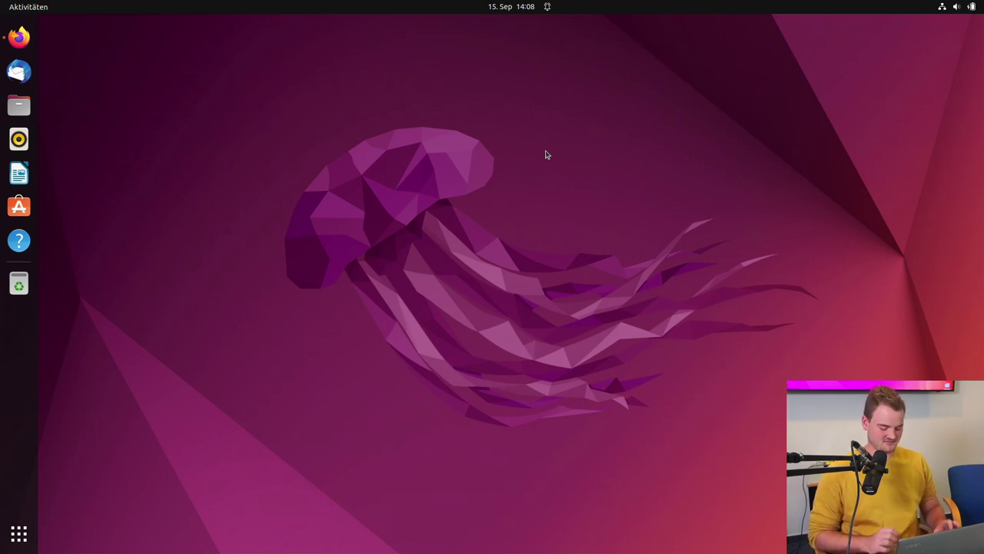
key(alt+Tab)
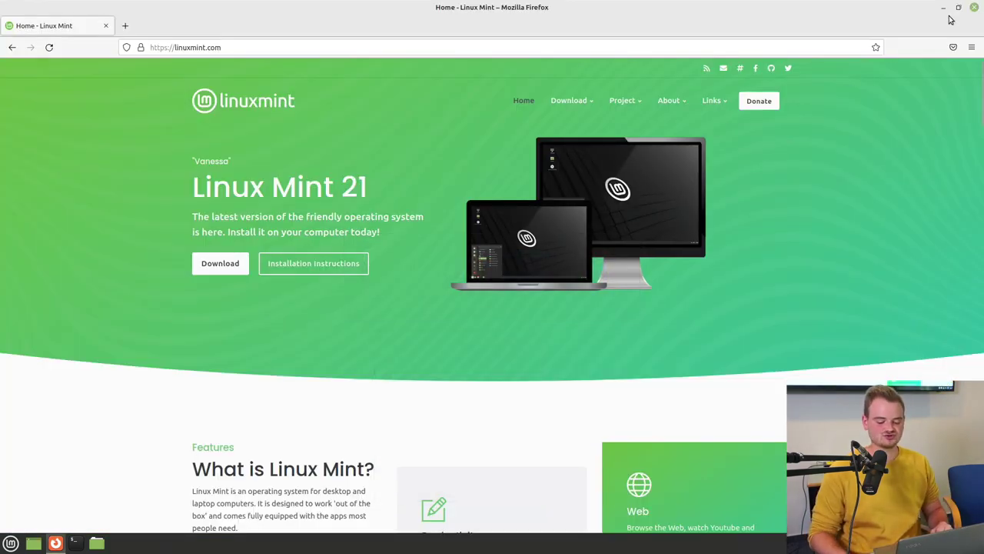
Minimize Firefox on Mint, open and close the Cinnamon menu, then restore Firefox on linuxmint.com.
click(943, 7)
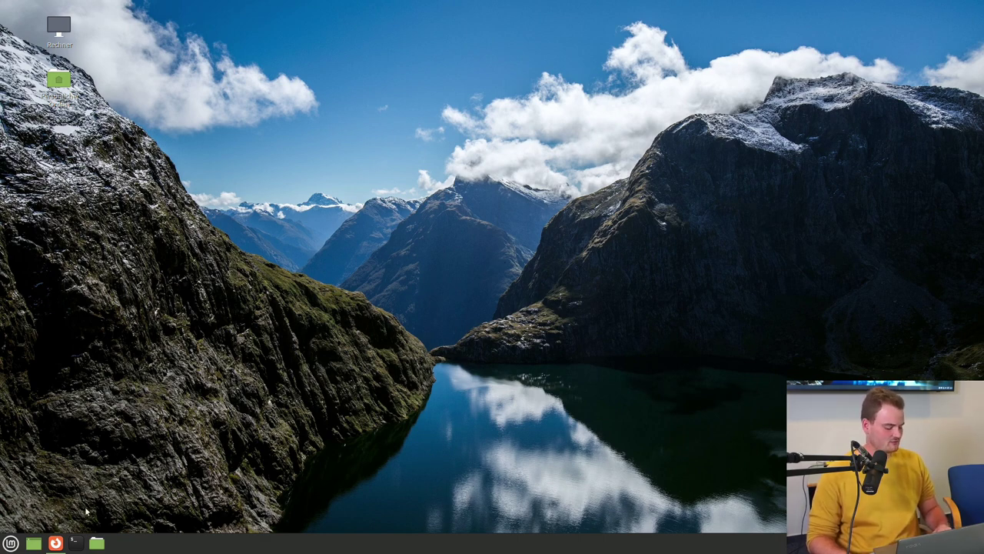
click(11, 542)
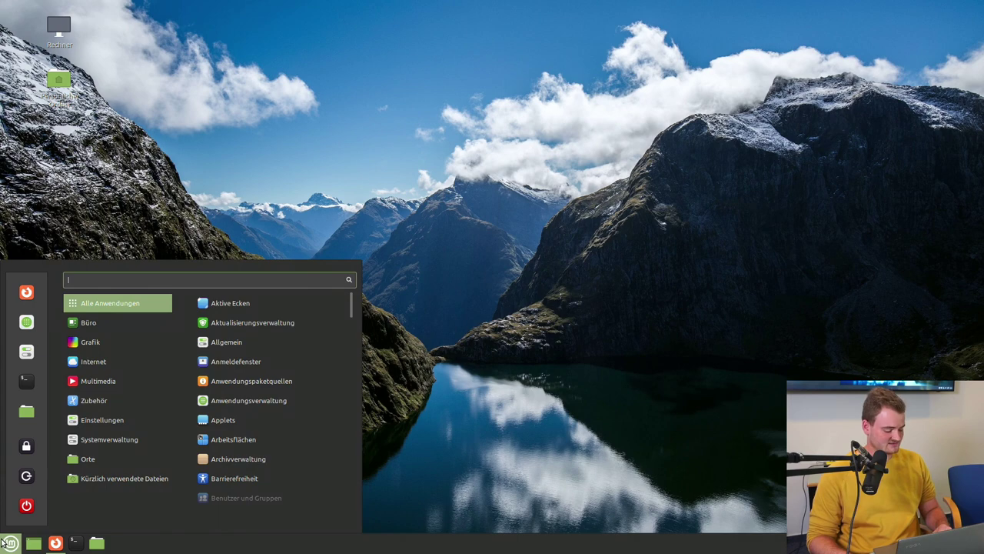
mouse_move(98, 370)
click(462, 444)
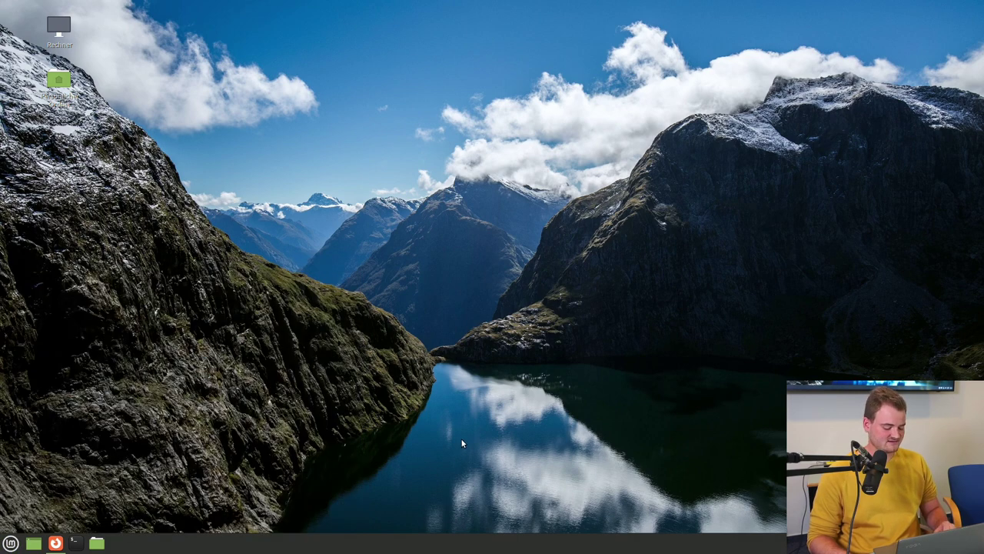
click(55, 543)
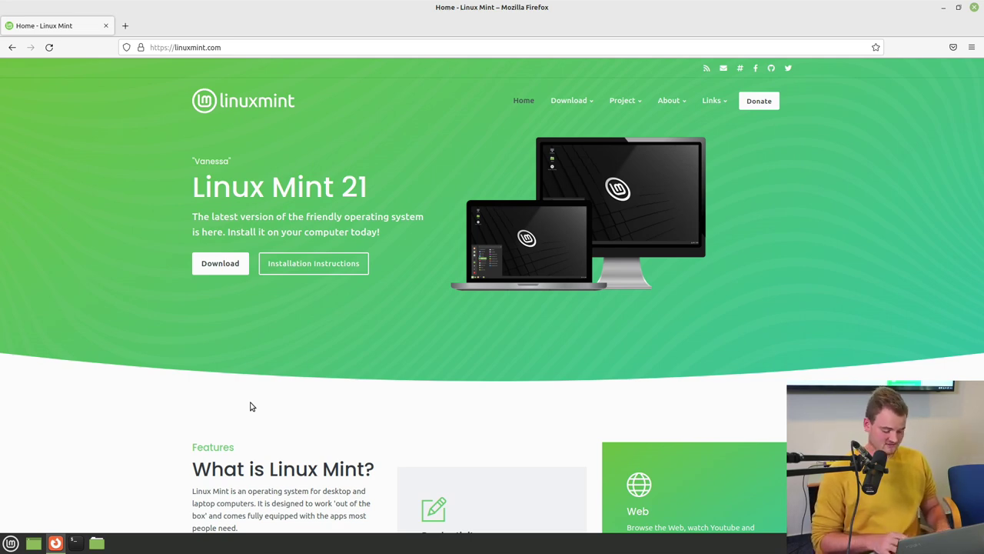
Switch to the Ubuntu VM and restore Firefox from the dock.
key(alt+Tab)
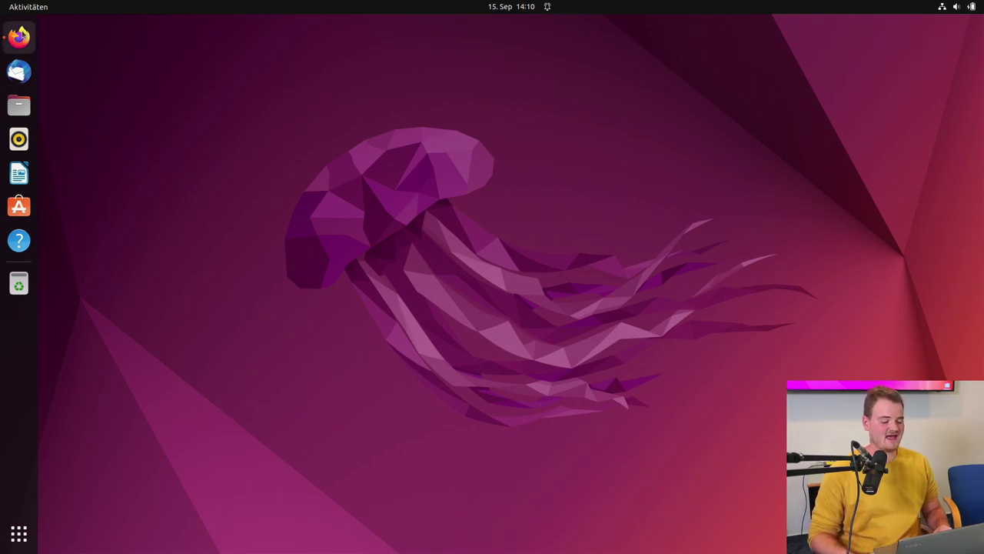
click(19, 37)
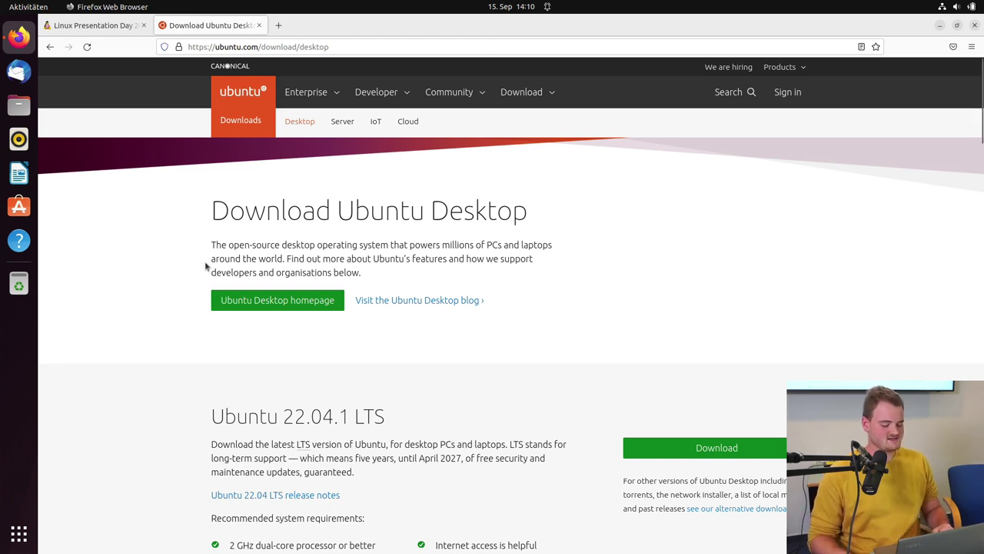
Unmaximize Firefox on the Download Ubuntu Desktop page and close it.
scroll(205, 261, down, 3)
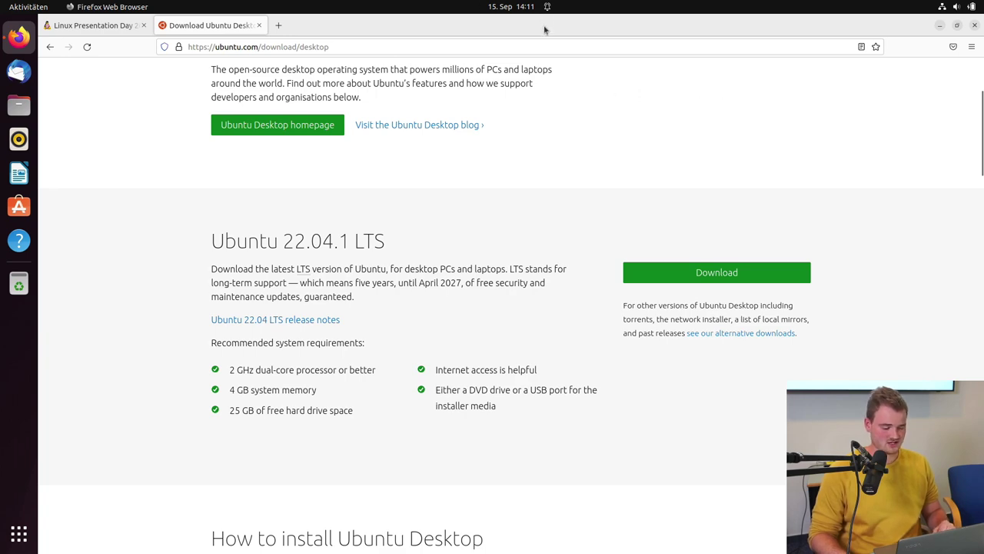
drag(530, 62, 527, 79)
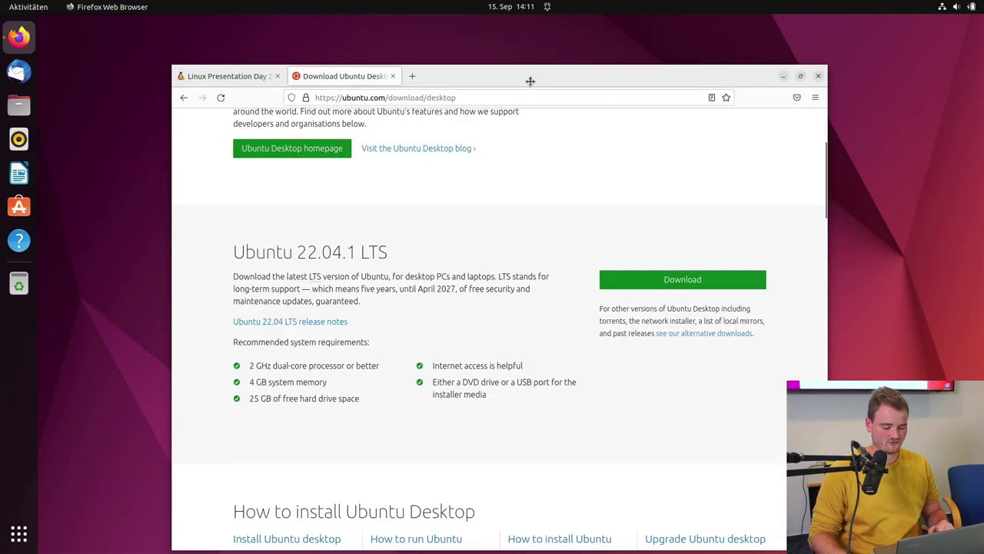
click(820, 75)
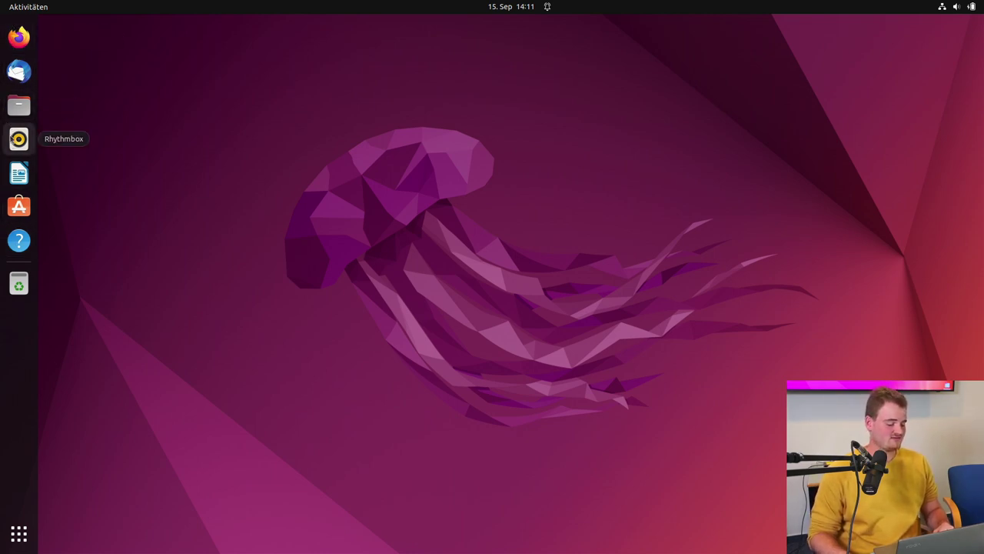
Launch Files on the home folder, then show all installed applications.
click(24, 104)
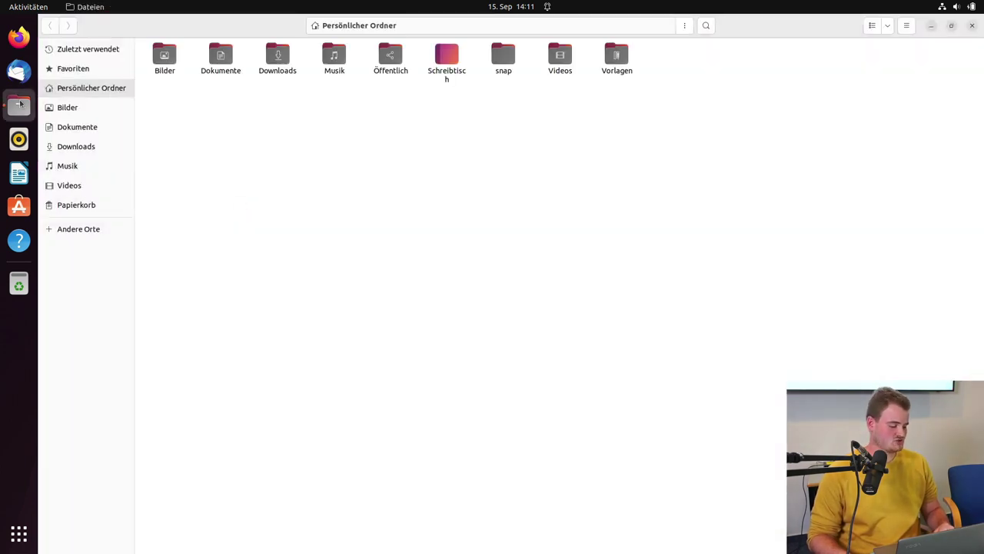
click(24, 537)
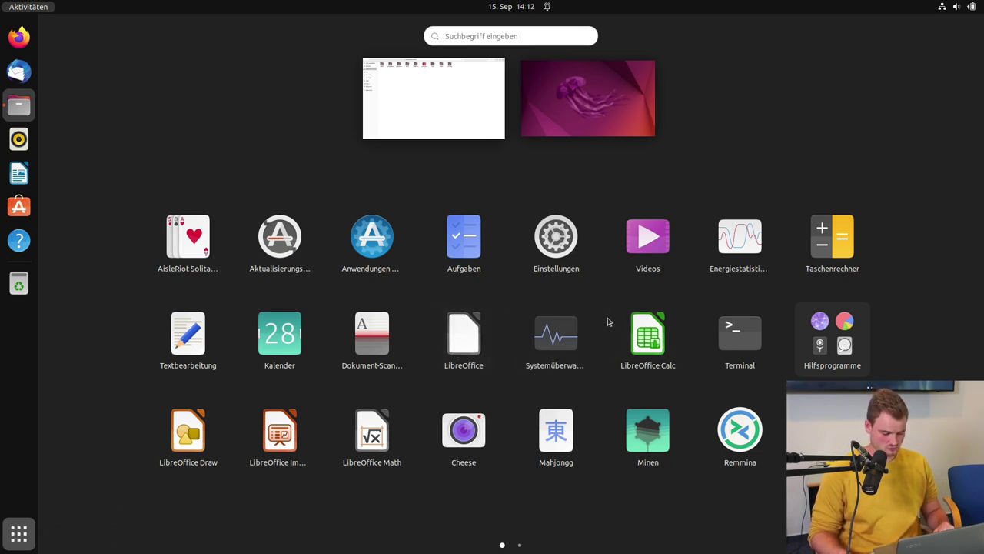
Open Kalender on September 2022 and close it, relaunch Files, and start Rhythmbox.
click(282, 336)
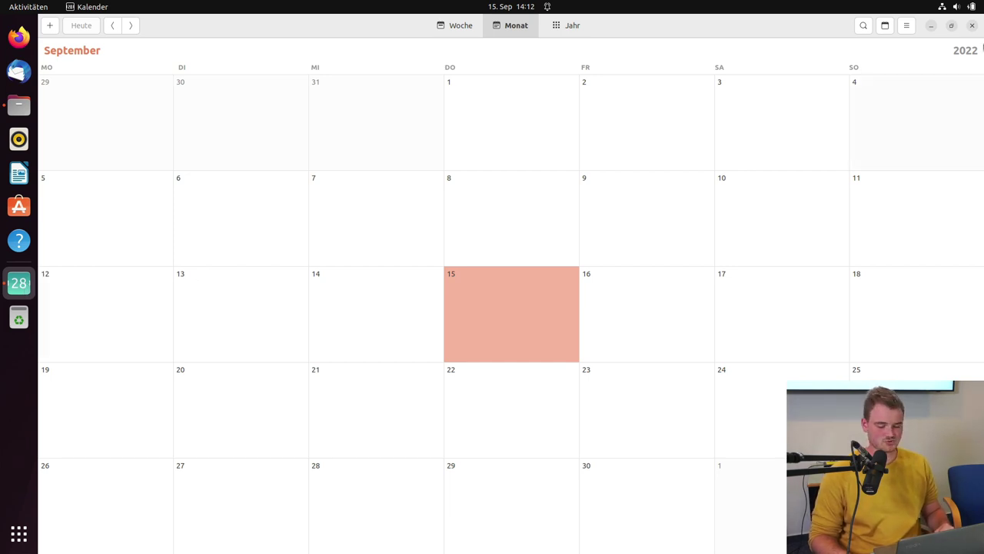
click(972, 27)
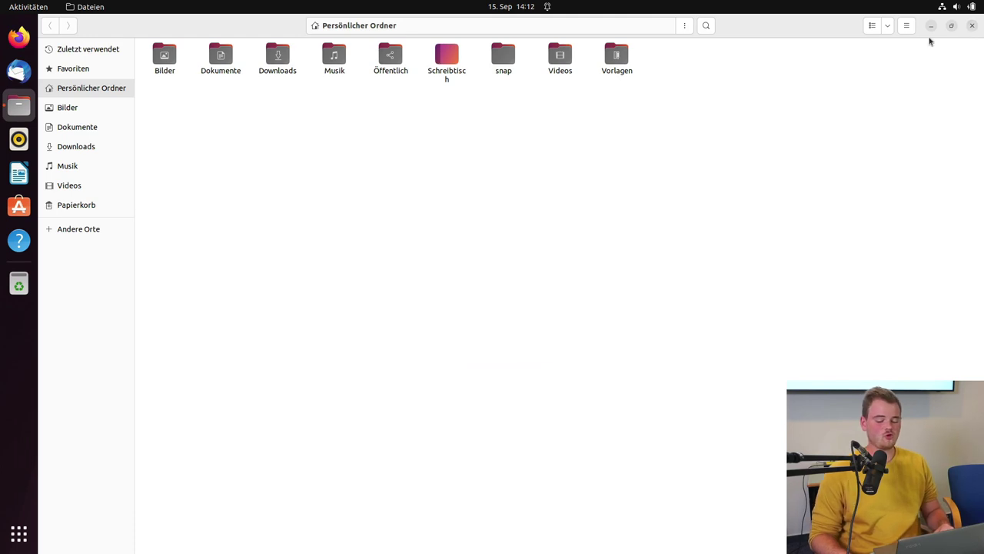
click(972, 25)
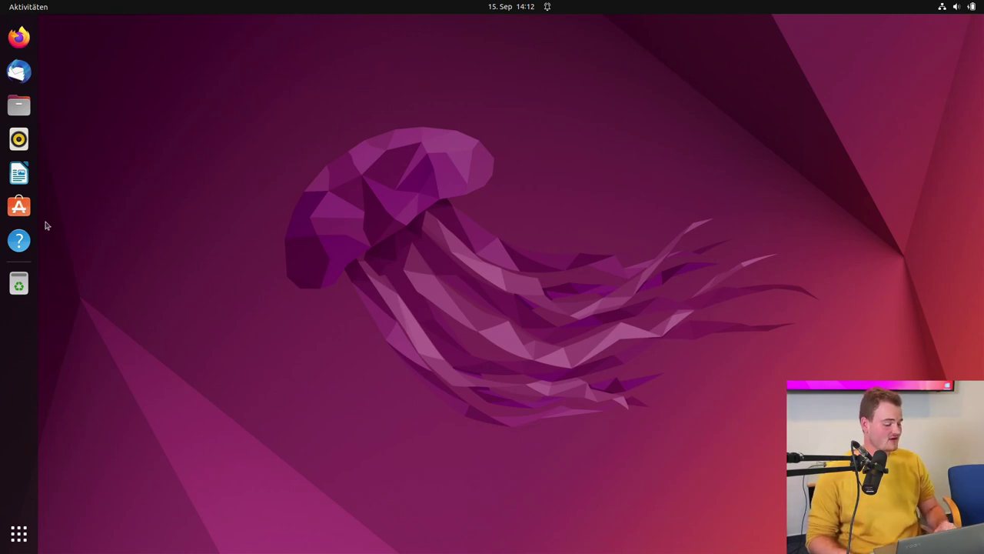
click(19, 104)
click(19, 138)
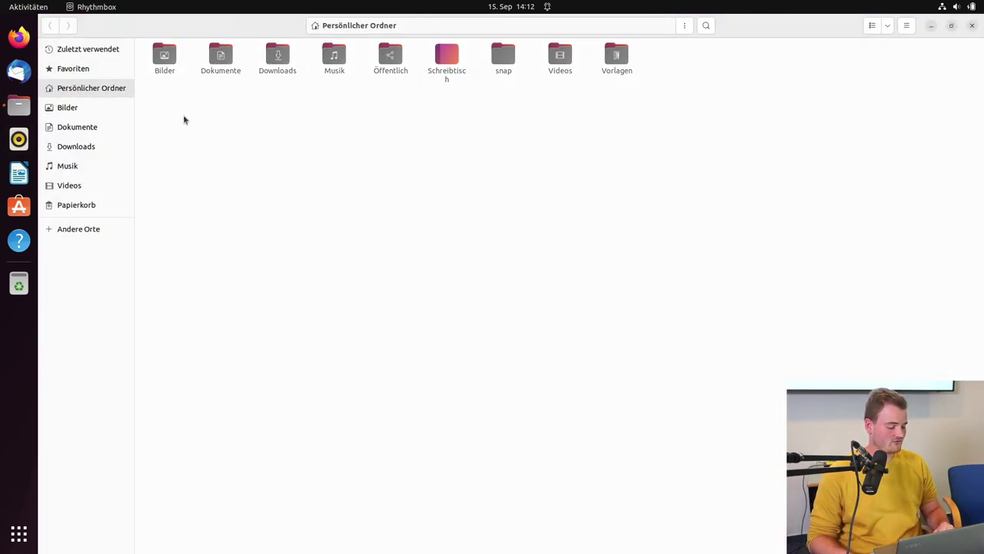
In Activities, drag Rhythmbox to the next workspace, then back to the Files workspace.
click(14, 7)
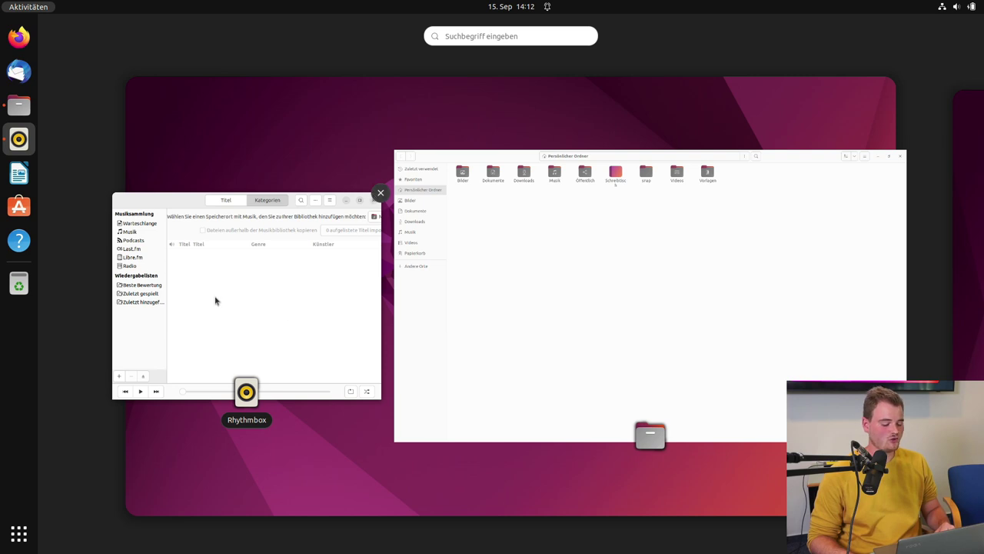
drag(213, 277, 970, 270)
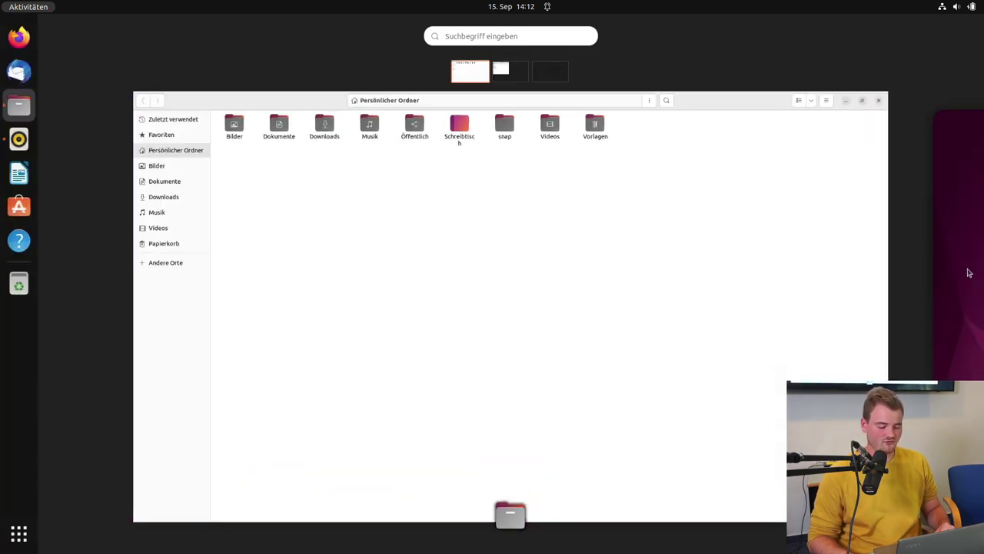
click(955, 250)
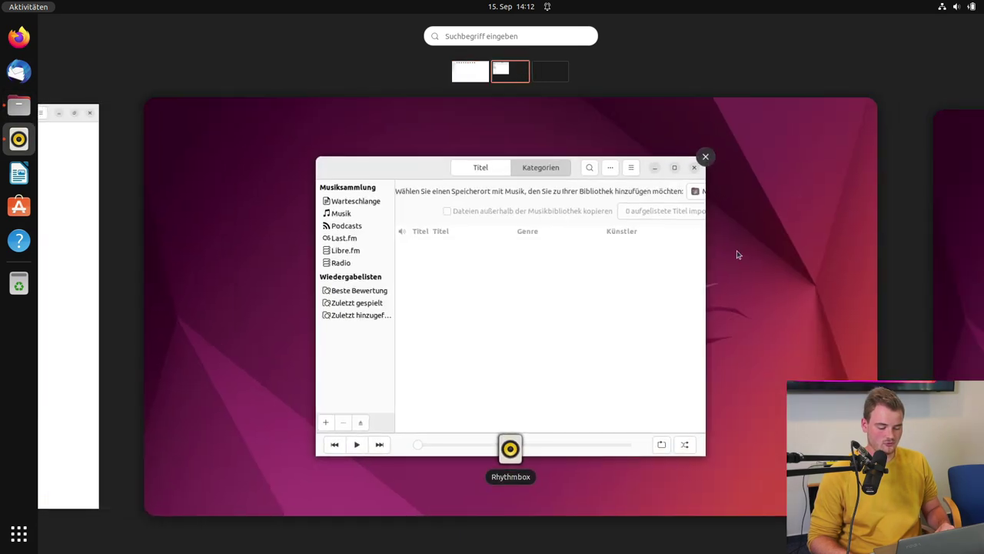
scroll(737, 254, up, 1)
scroll(736, 254, down, 1)
scroll(736, 254, down, 1)
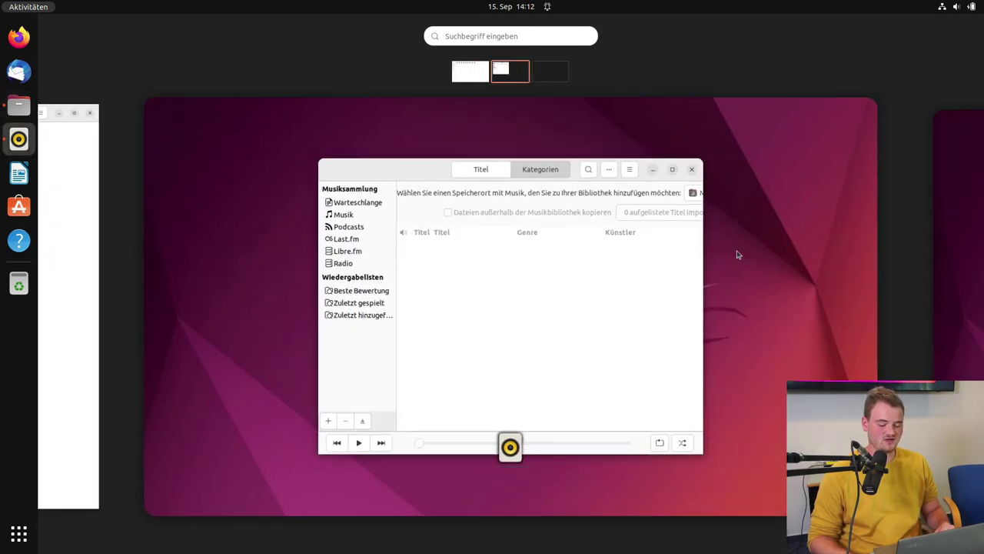
scroll(724, 261, up, 2)
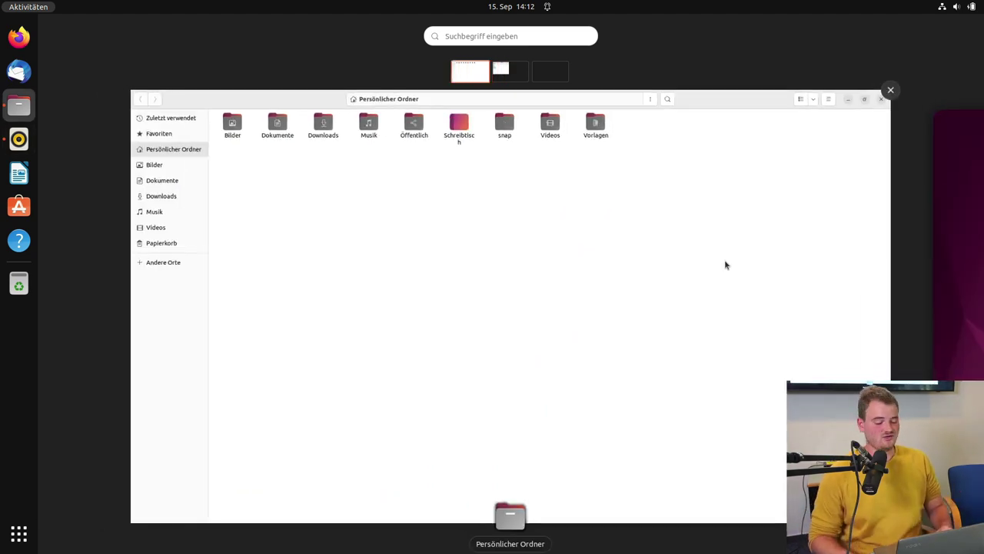
scroll(550, 302, down, 1)
drag(550, 302, 86, 262)
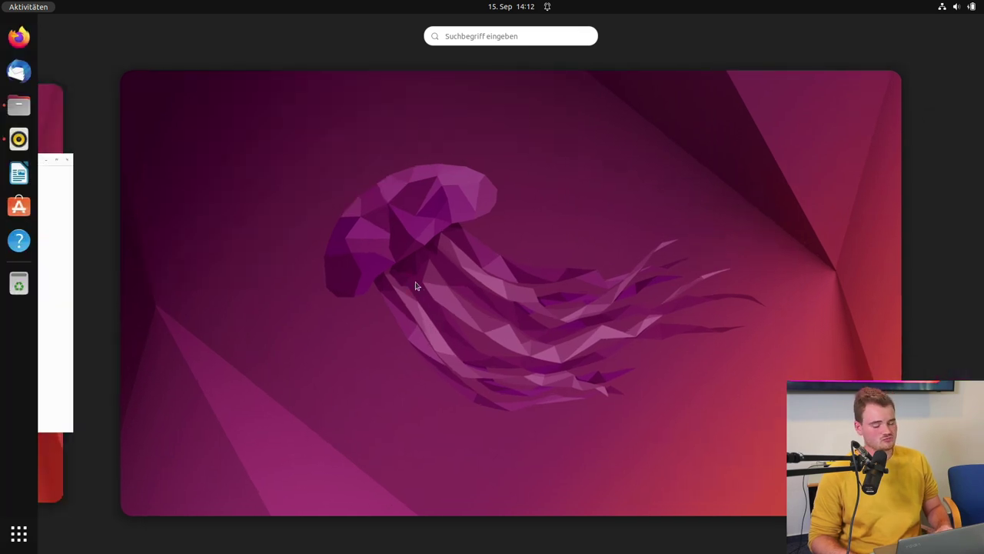
scroll(415, 286, up, 1)
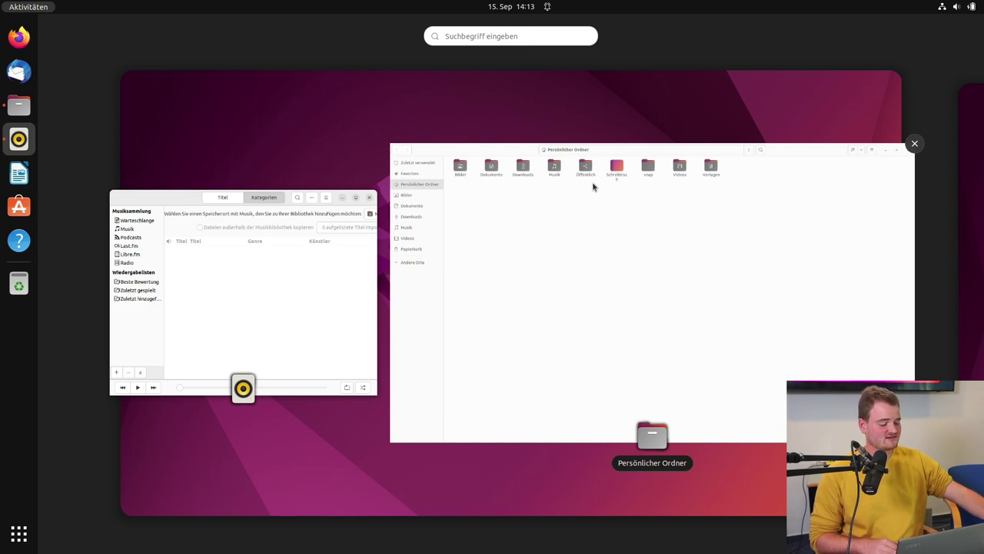
key(super)
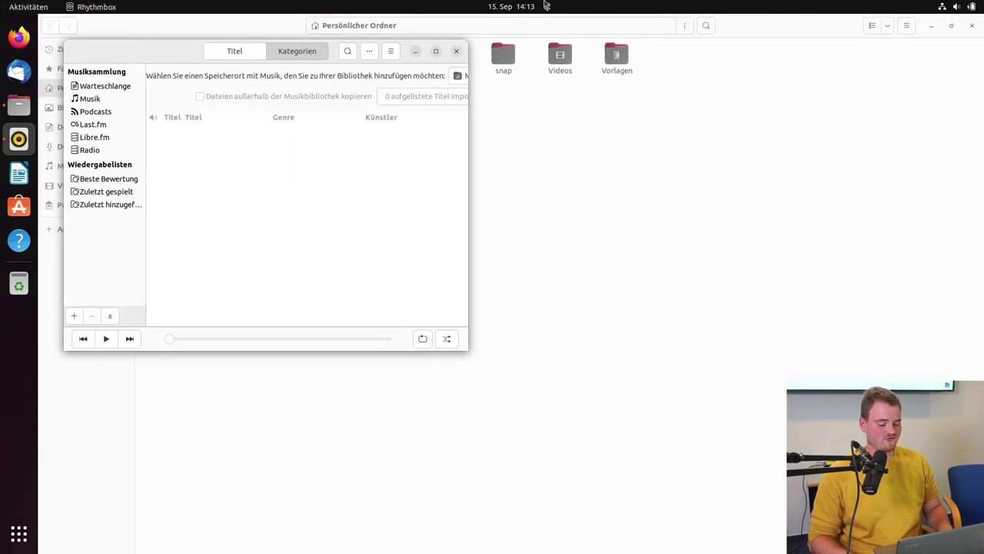
Peek at the clock's calendar panel and the system menu's power options, then close them.
click(507, 8)
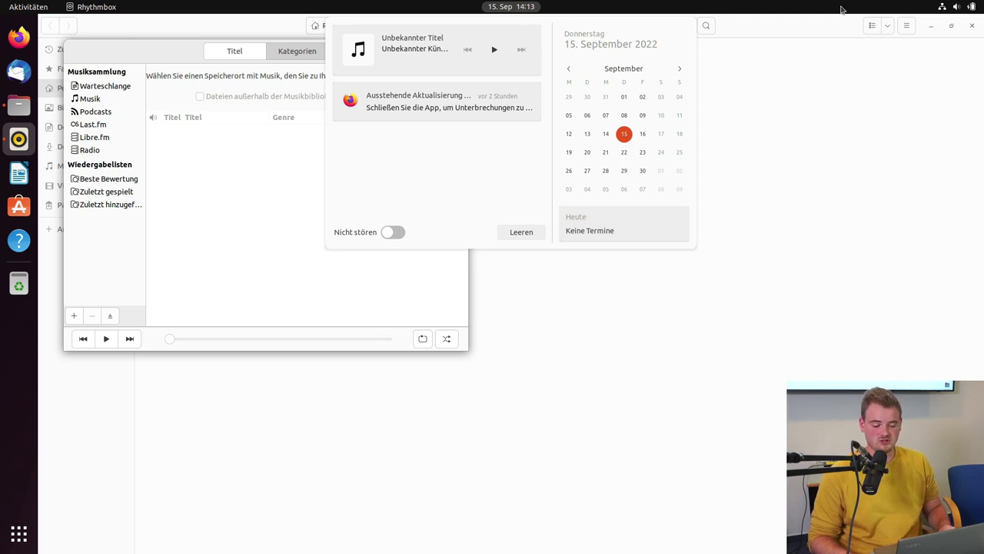
click(846, 10)
click(941, 7)
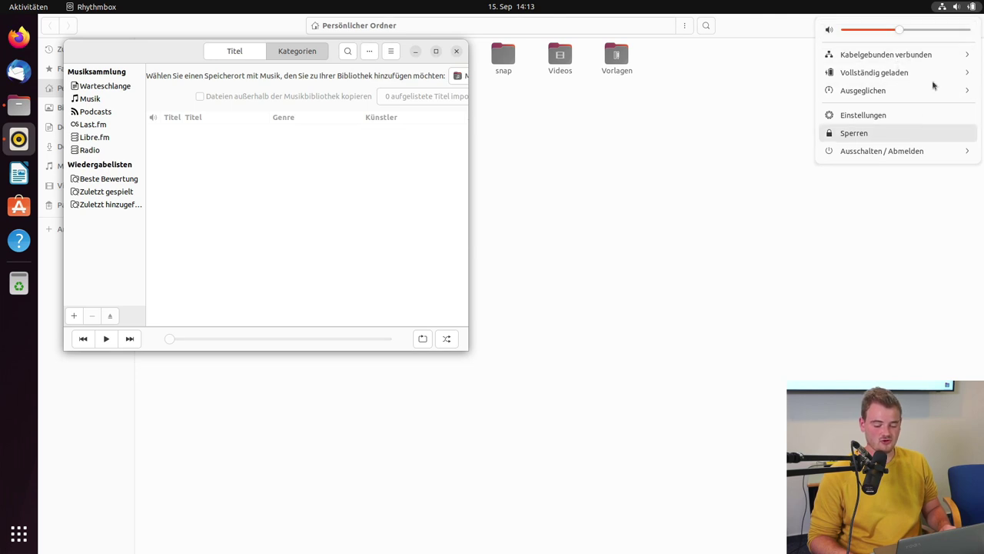
click(869, 152)
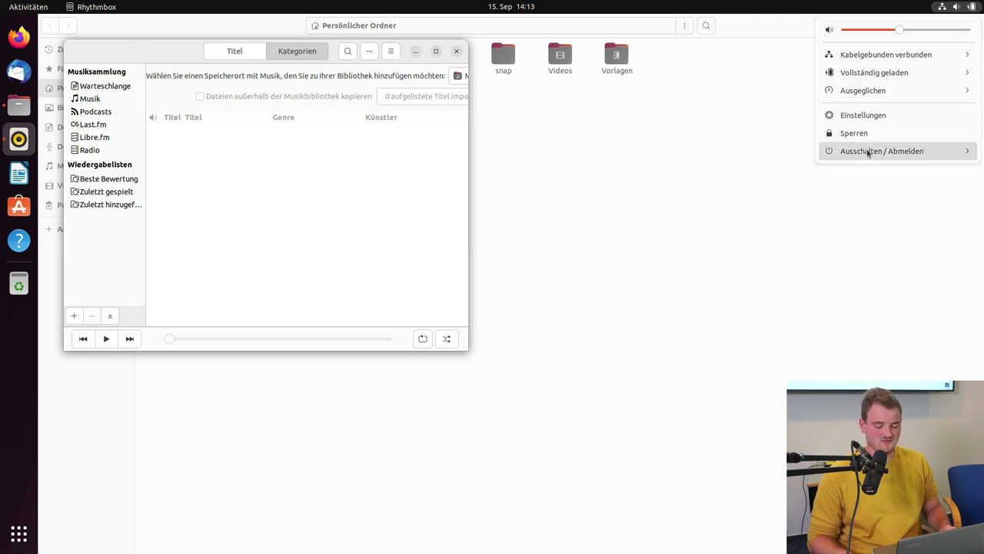
click(868, 153)
click(681, 138)
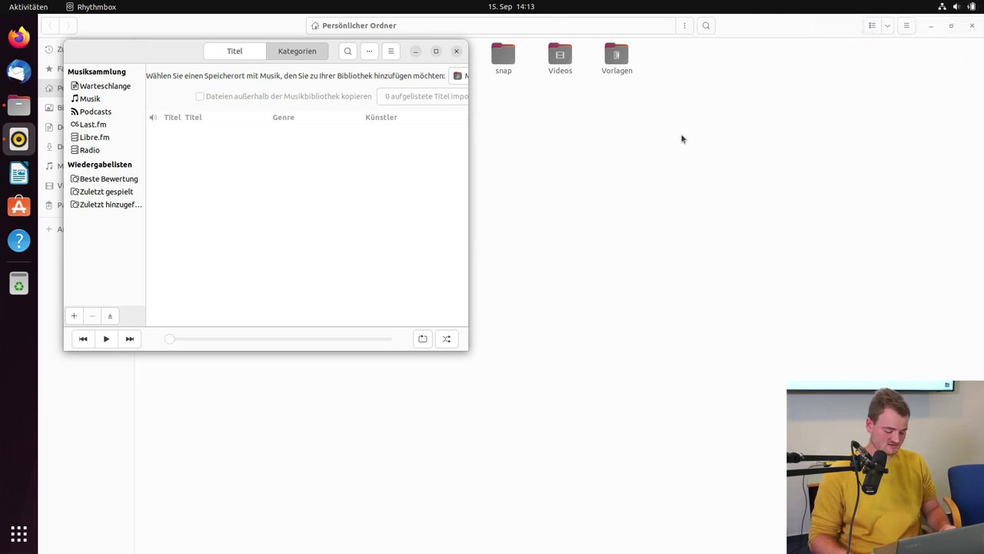
Close Rhythmbox, minimise Files, and switch to the Firefox window.
click(457, 51)
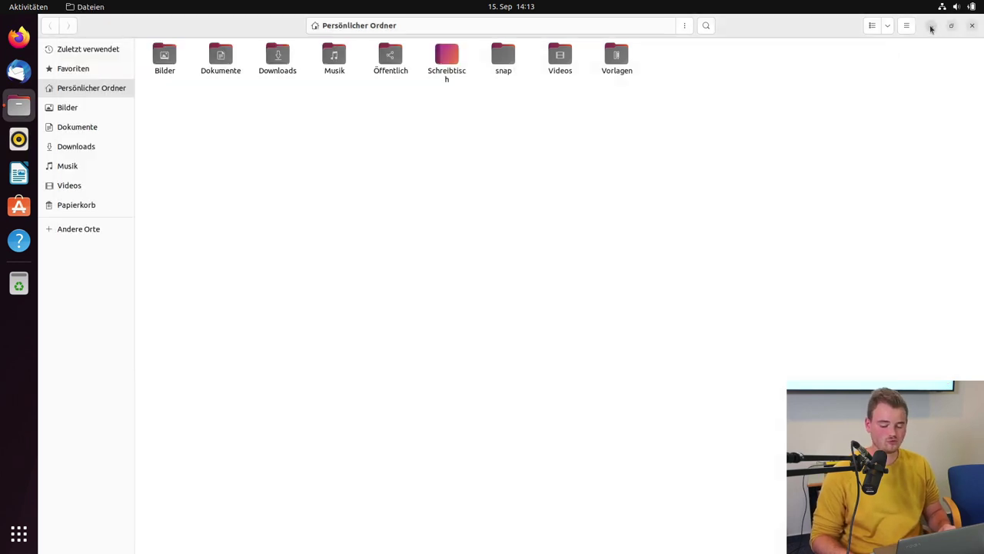
click(932, 26)
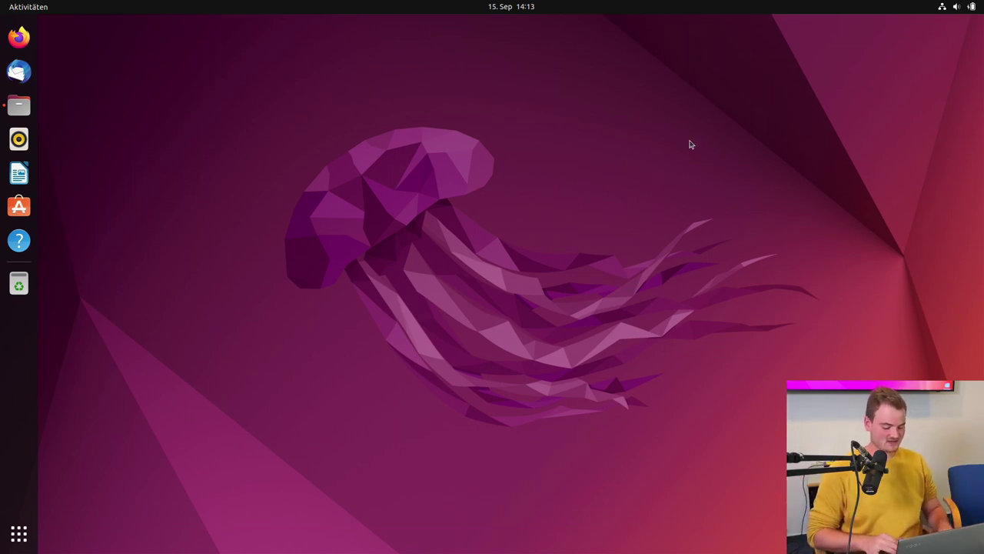
key(alt+Tab)
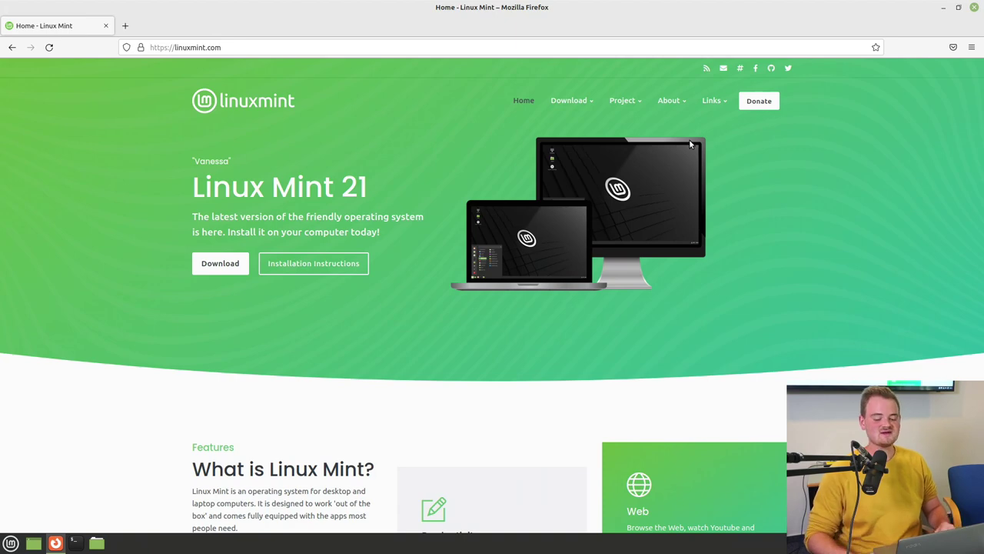
Minimise Firefox on Mint, restore it from the taskbar, then minimise it again.
click(945, 8)
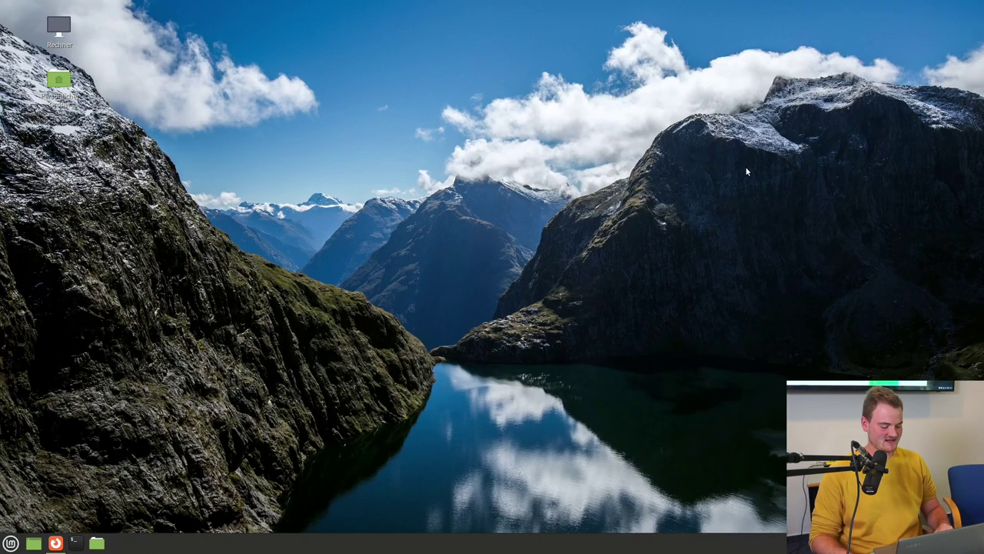
click(55, 542)
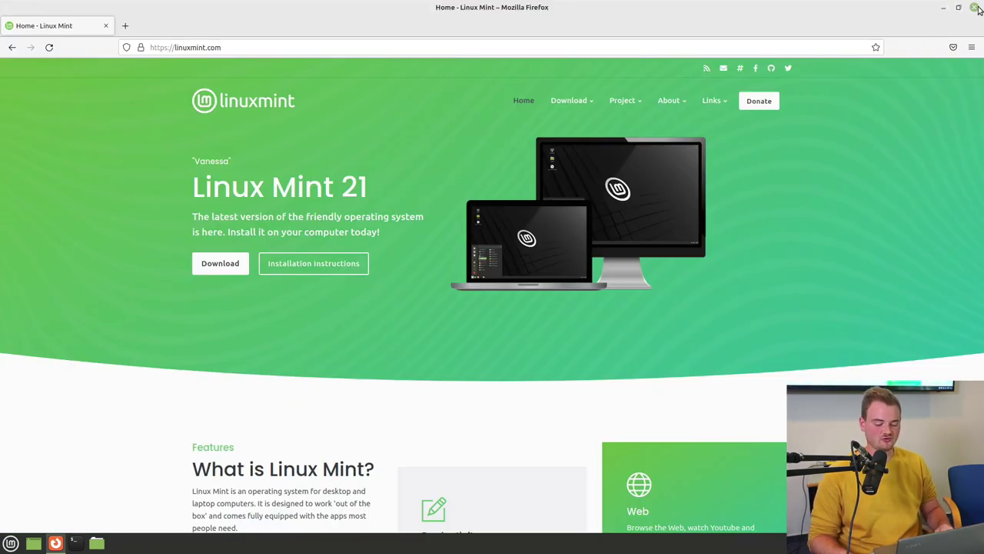
click(944, 8)
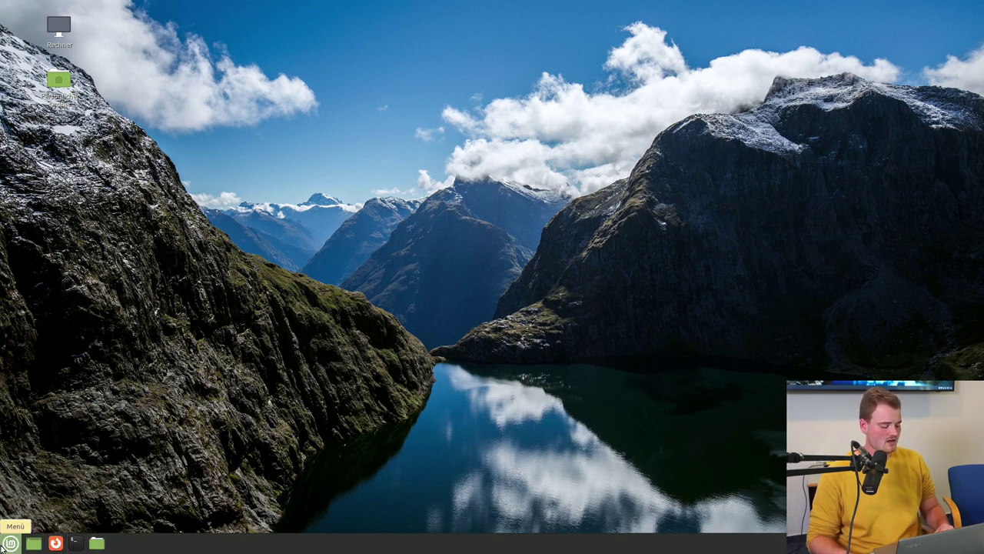
Open the home folder in Mint's file manager and browse the application menu categories.
click(10, 543)
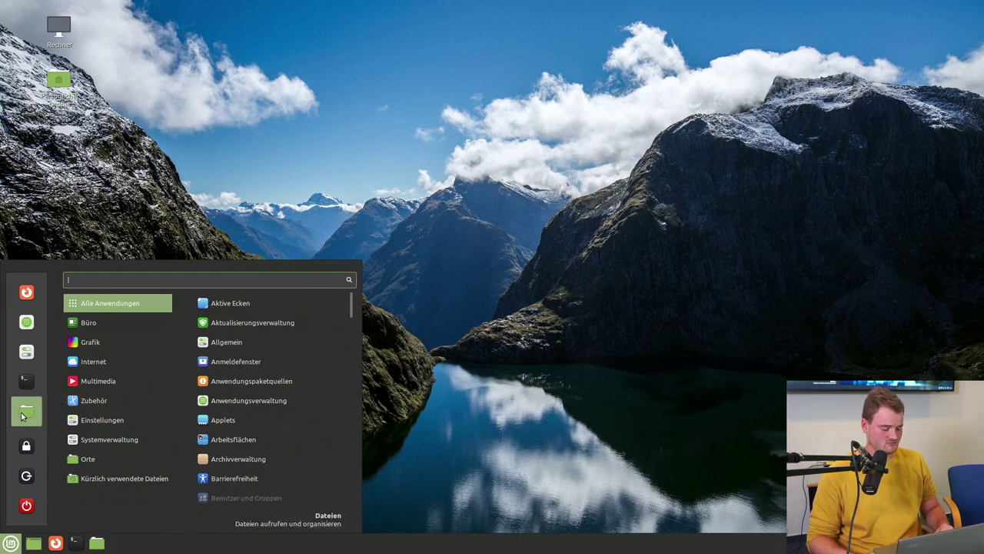
click(76, 541)
click(96, 543)
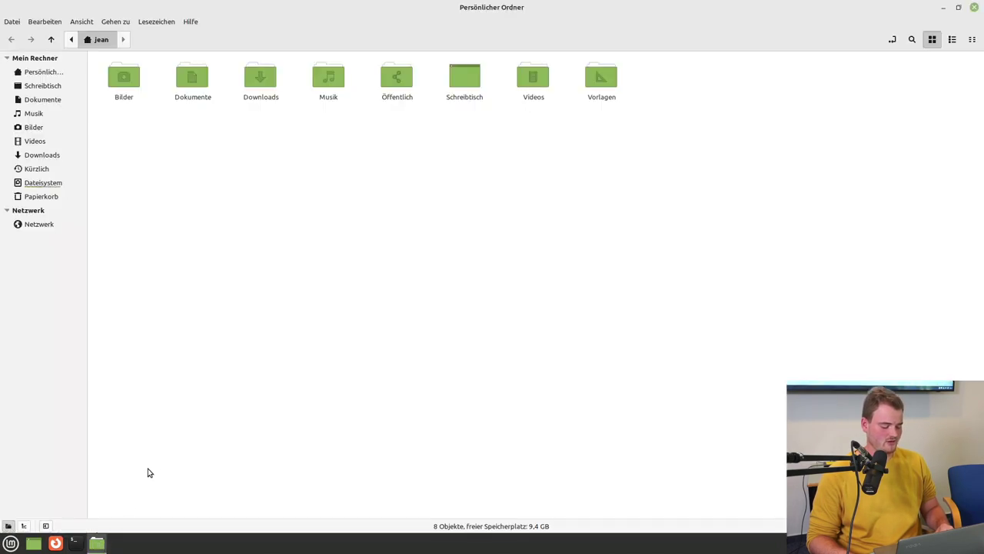
mouse_move(98, 544)
click(3, 543)
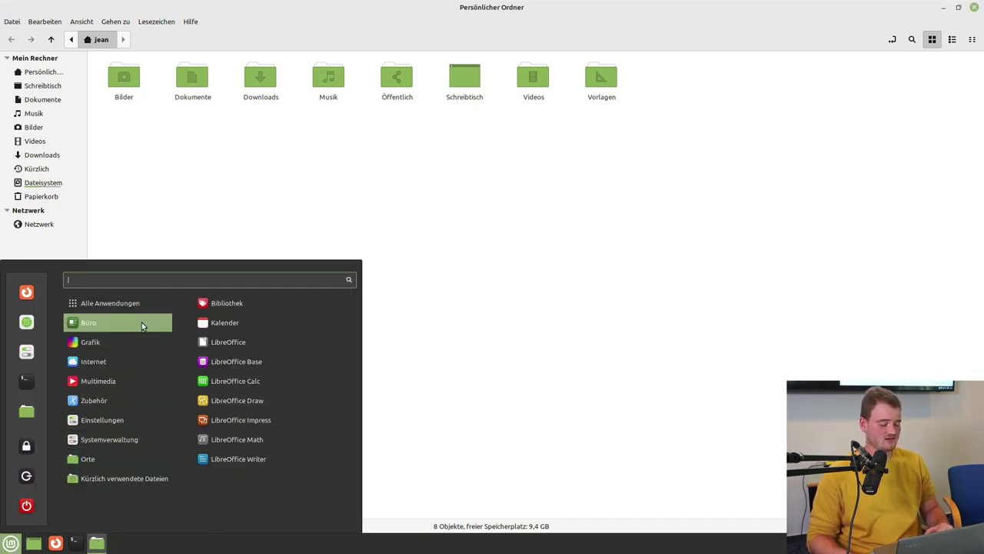
mouse_move(139, 348)
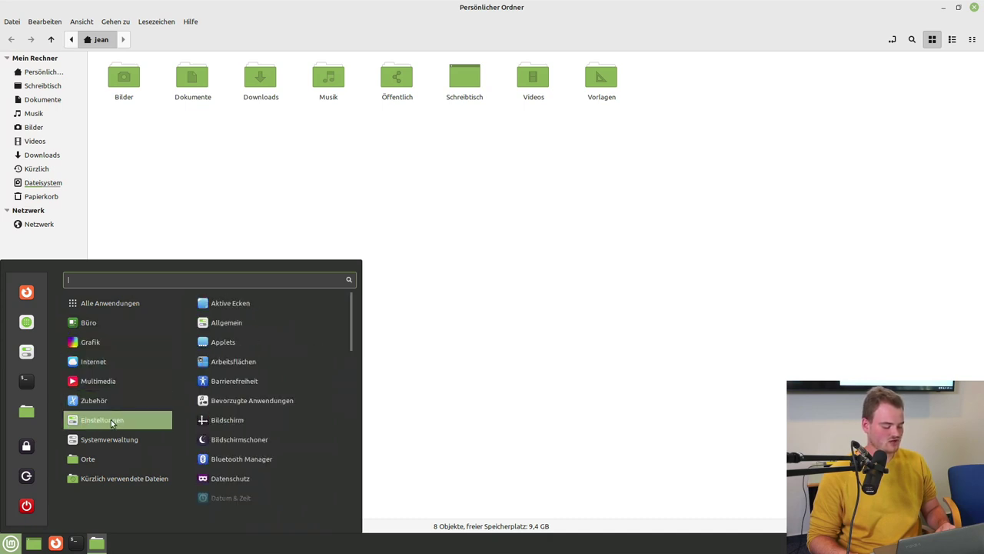
click(501, 245)
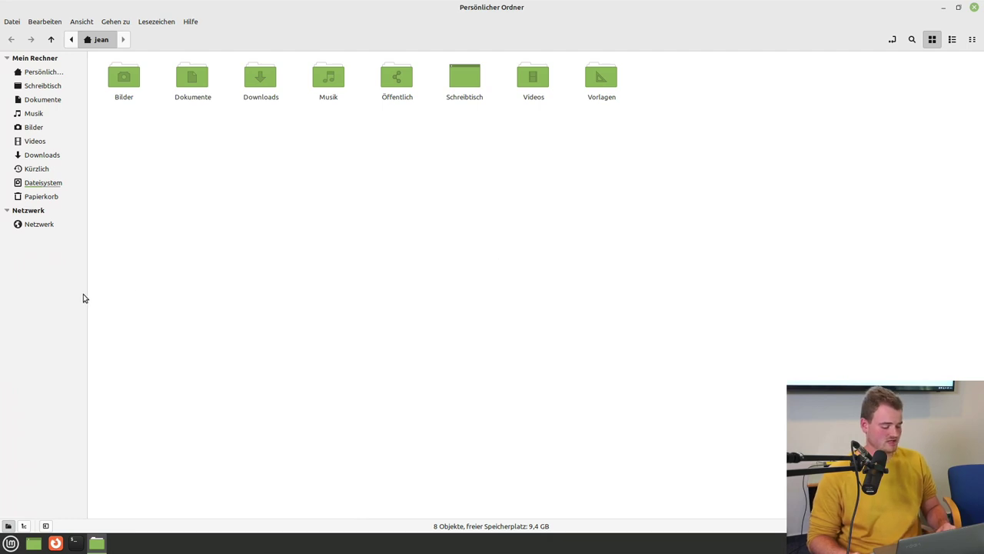
Widen the file manager sidebar, then start moving the bottom panel and cancel.
drag(87, 295, 152, 286)
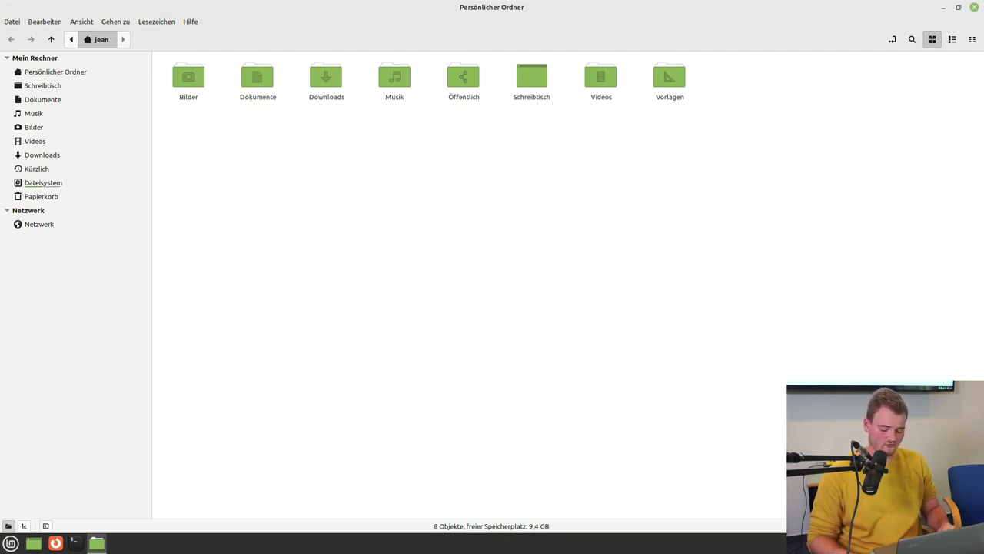
right_click(761, 542)
click(757, 461)
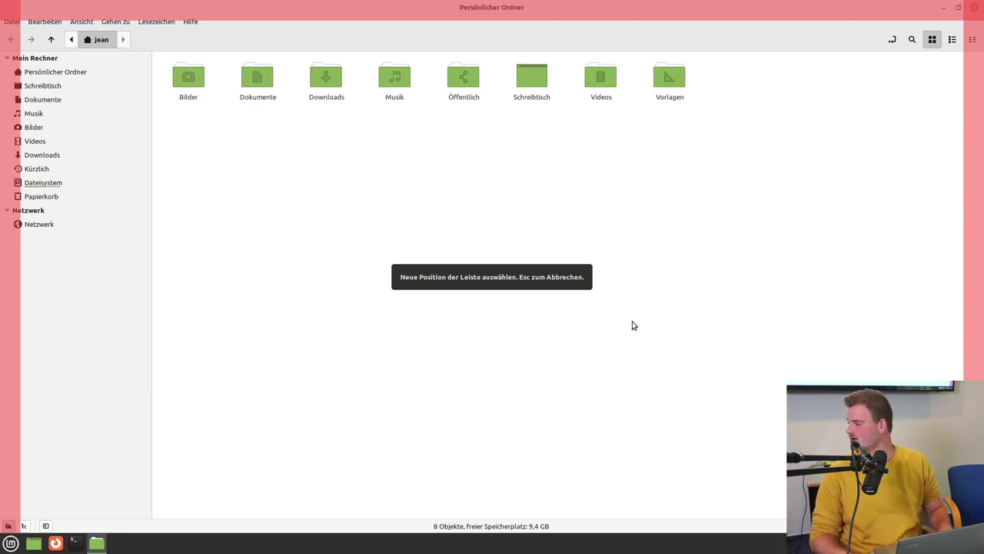
key(Escape)
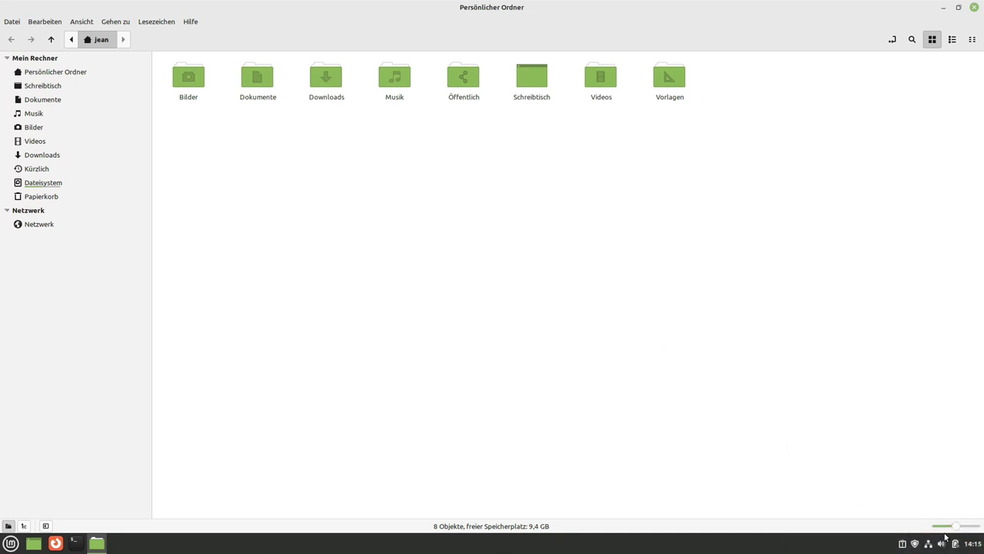
click(902, 548)
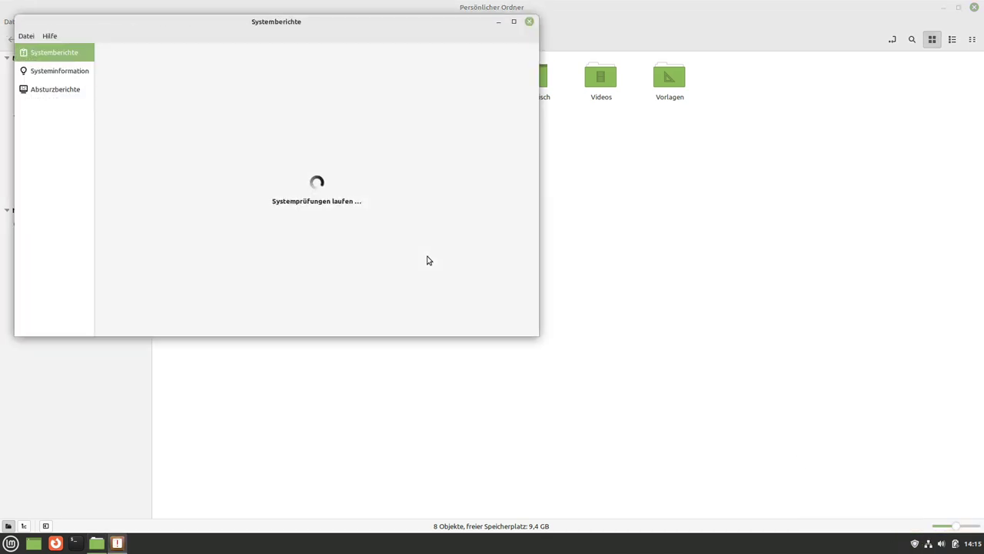
drag(321, 23, 469, 138)
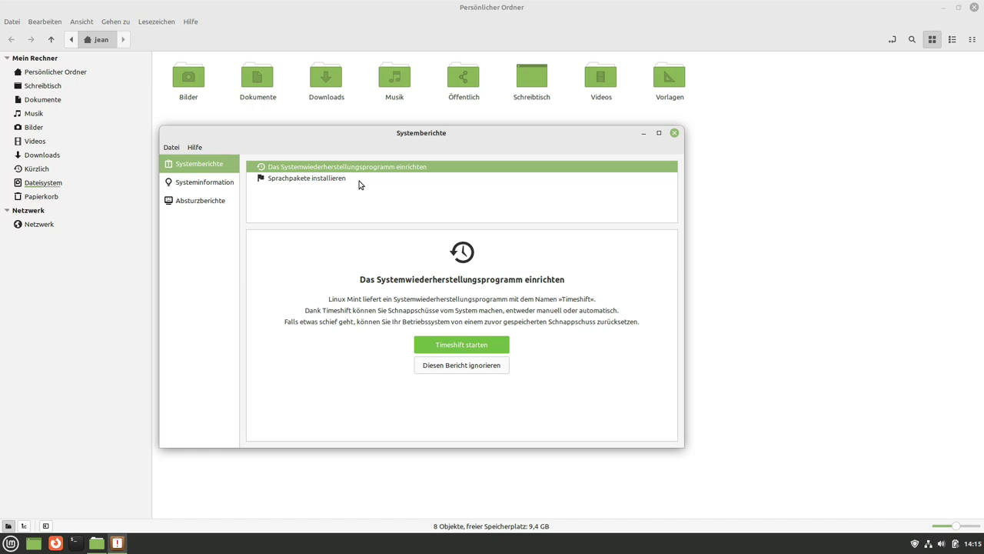
click(360, 185)
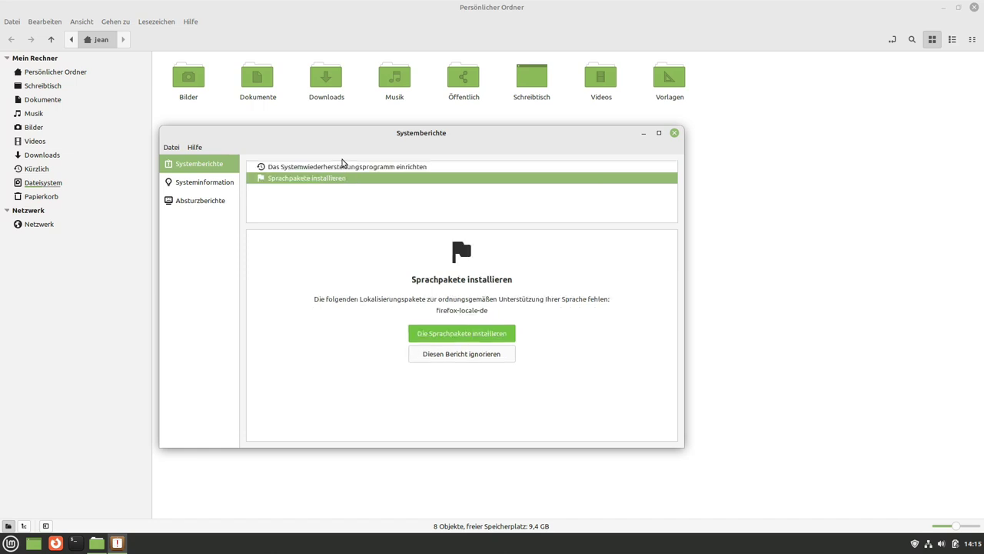
click(341, 165)
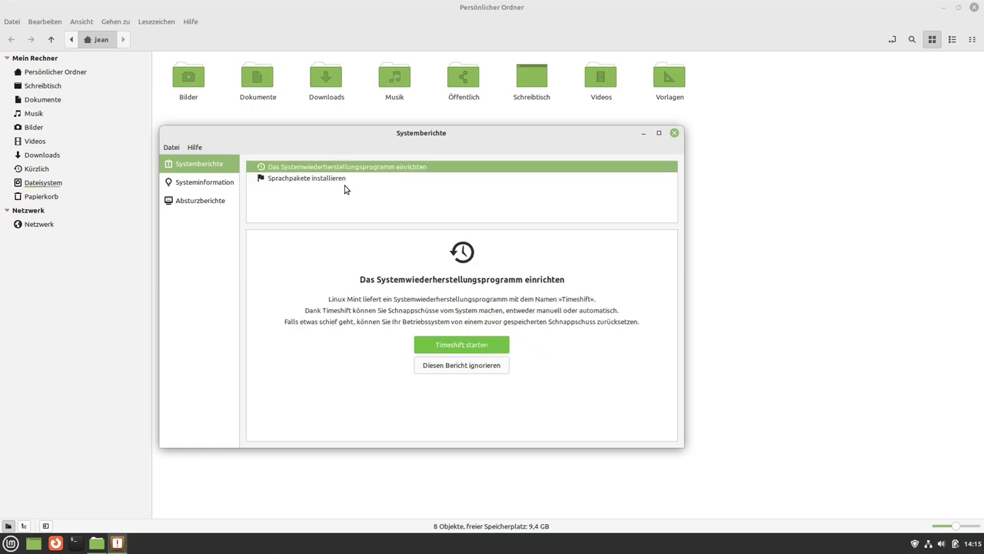
click(675, 134)
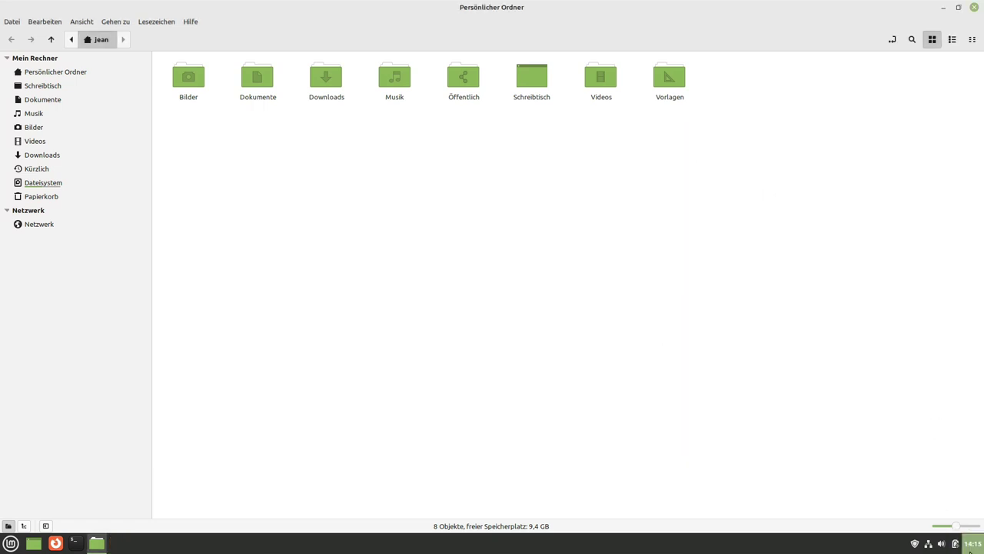
Check the calendar, battery, sound and network tray popups, then close the home folder window.
click(972, 546)
click(971, 546)
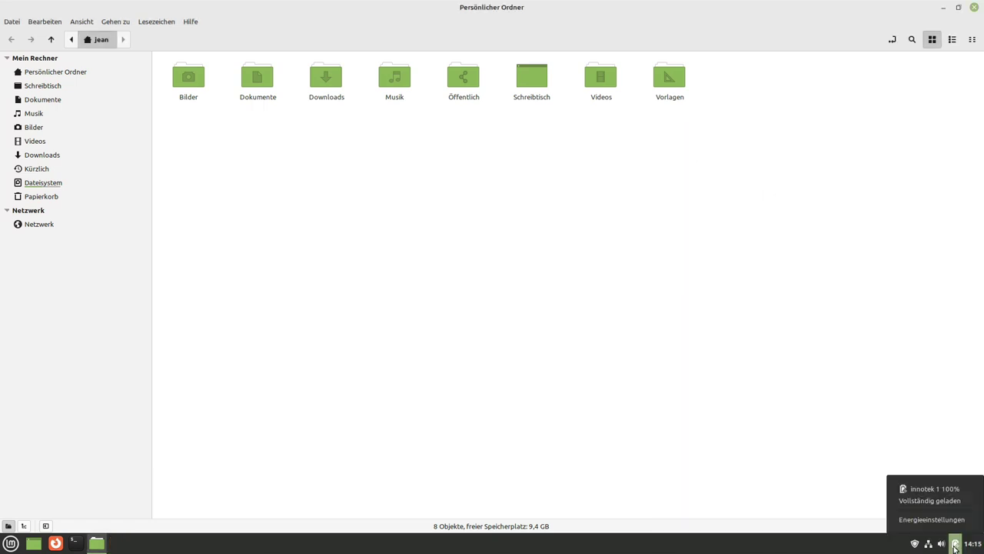
click(940, 544)
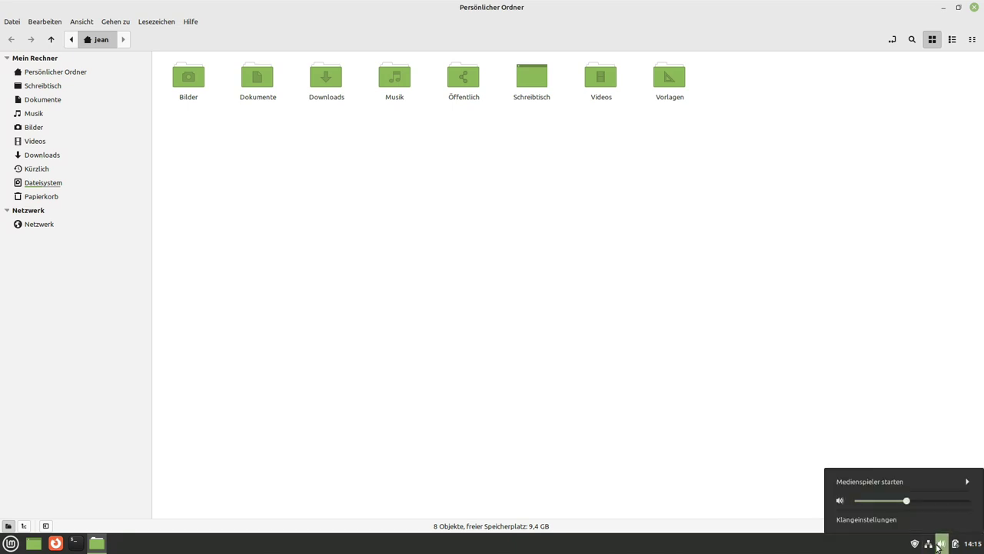
click(930, 545)
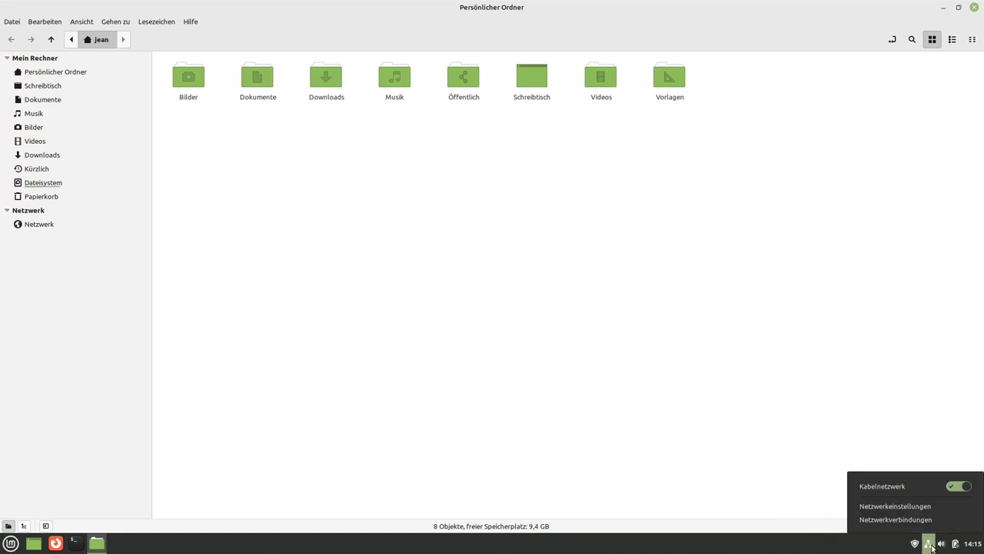
click(930, 546)
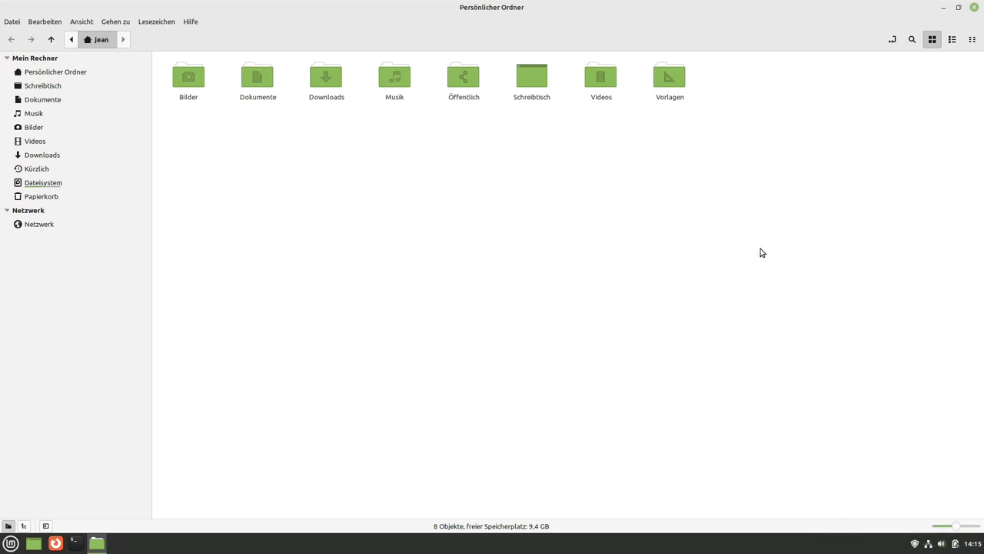
click(974, 7)
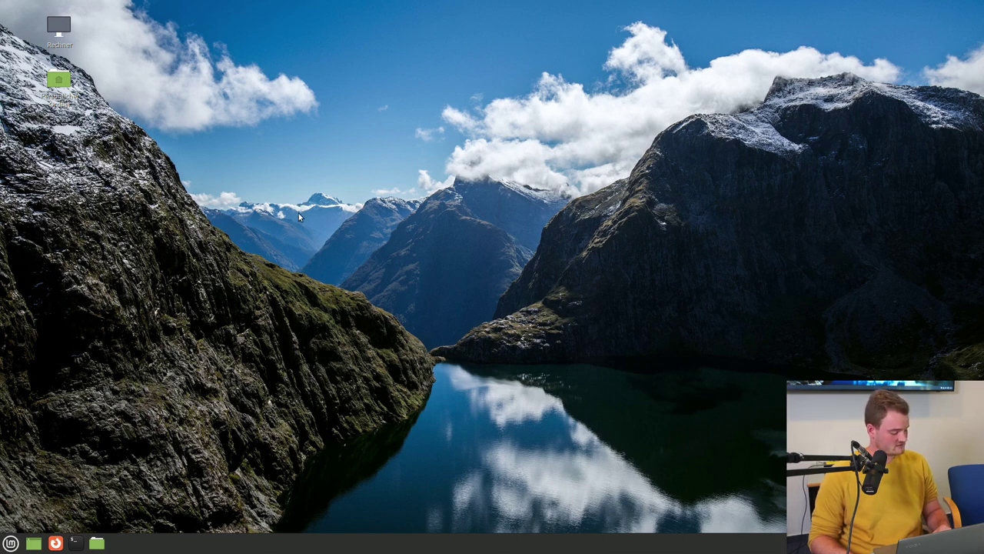
Launch Anwendungsverwaltung from the Mint menu, maximise it, and switch to the Ubuntu VM.
click(11, 543)
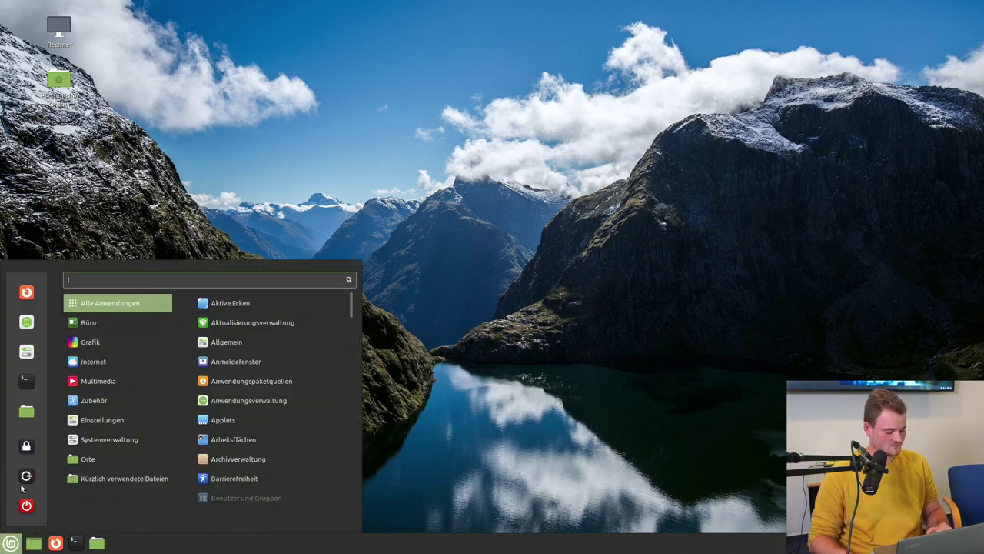
click(27, 323)
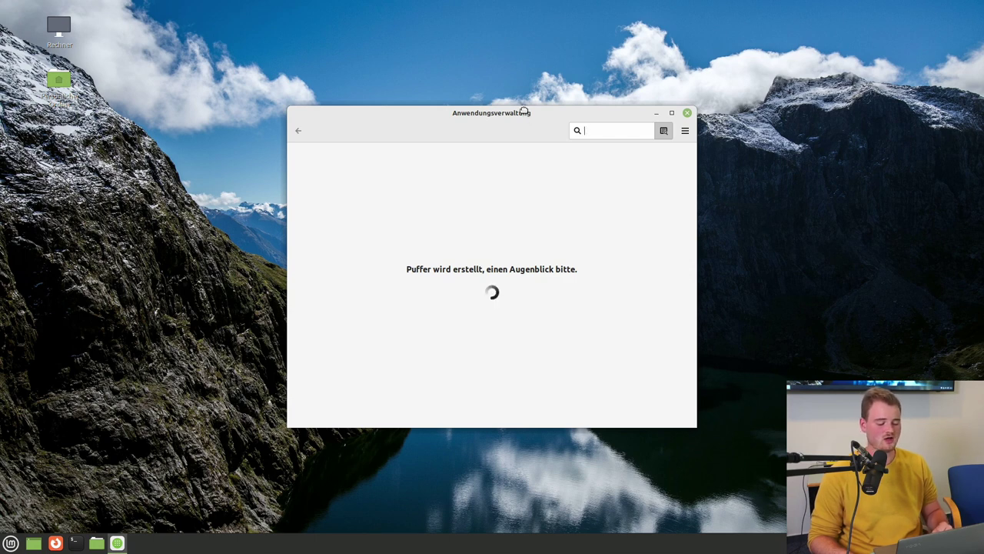
double_click(526, 116)
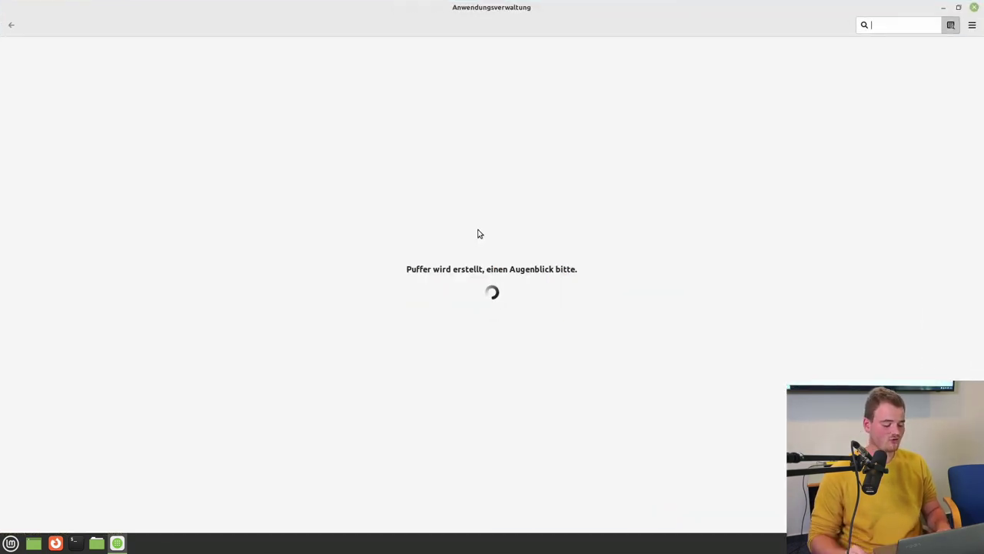
key(alt+Tab)
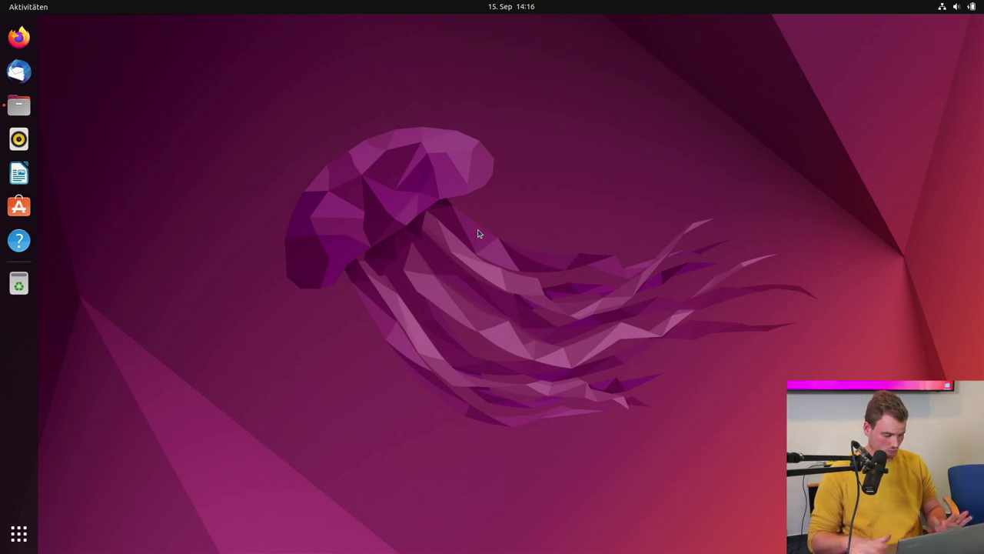
Briefly open and close Files and the app grid, then launch Ubuntu Software from the dock.
click(19, 105)
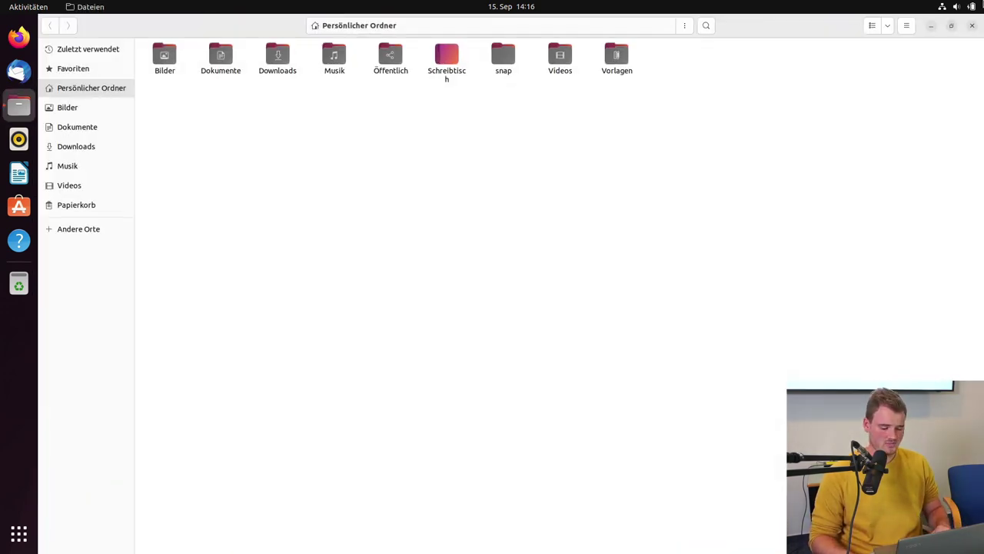
click(972, 26)
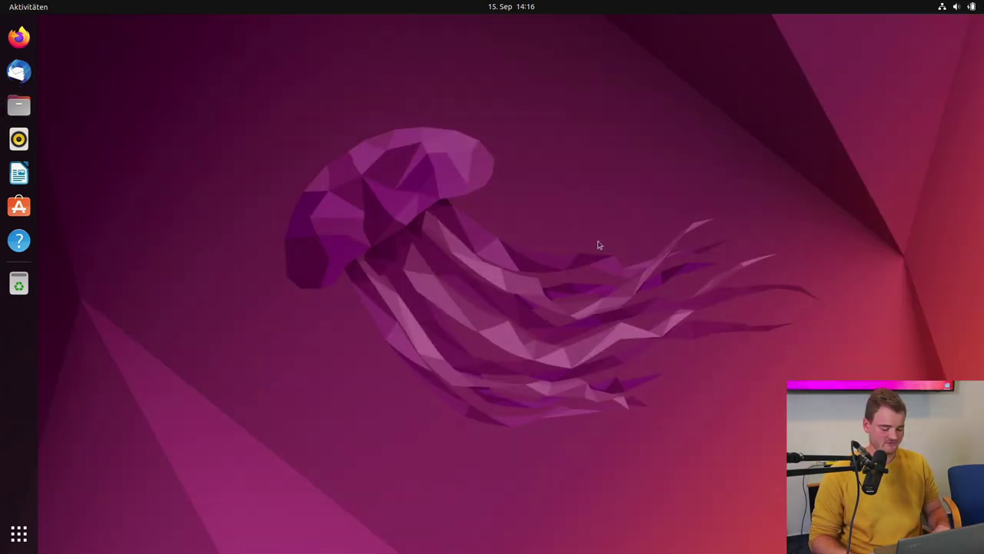
click(18, 533)
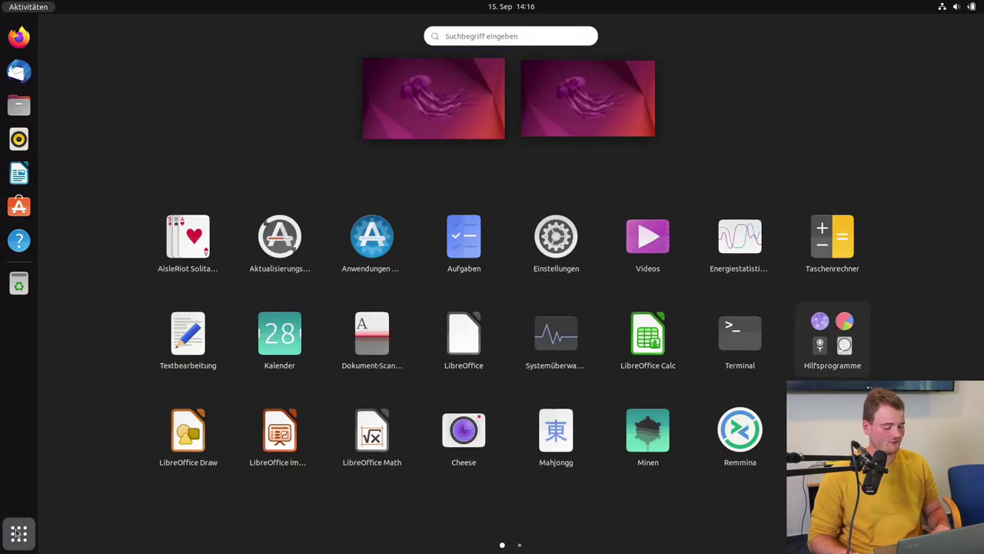
click(18, 534)
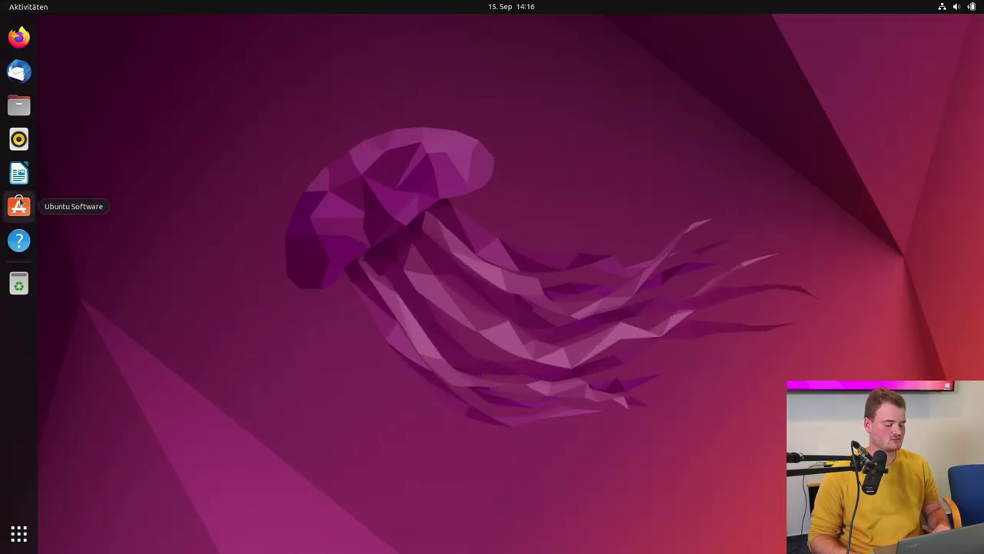
click(19, 207)
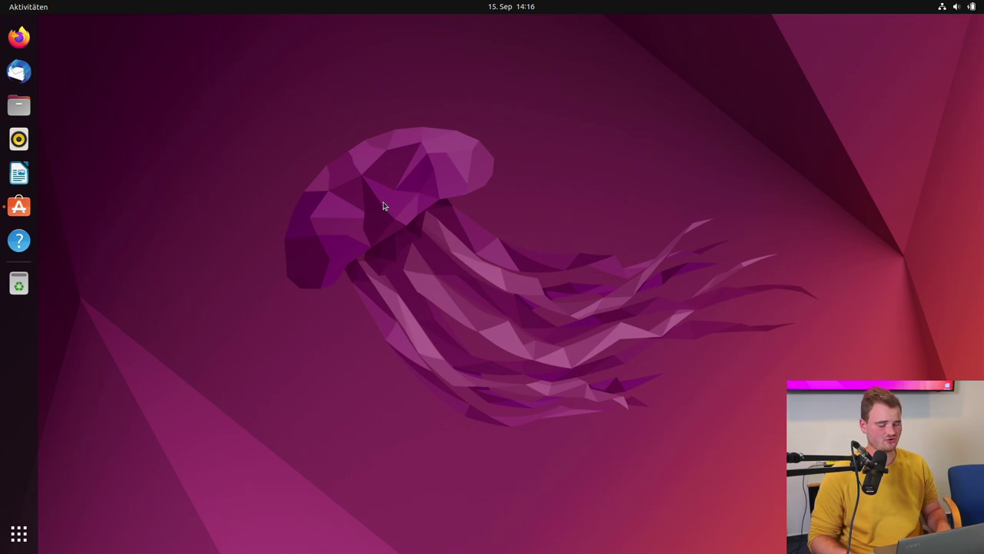
key(alt+Tab)
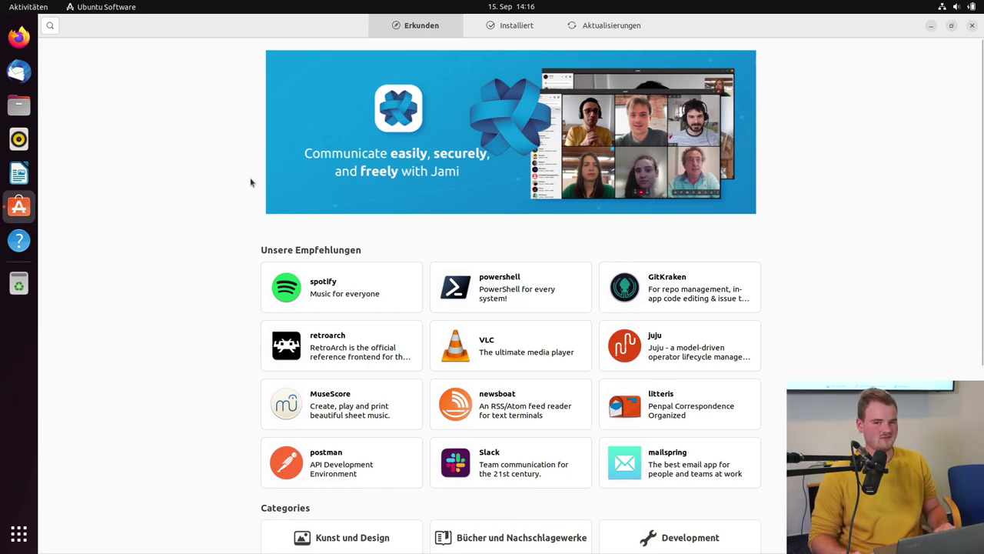
Search Ubuntu Software for 'xournal++' and open the Xournal++ details page.
key(Tab)
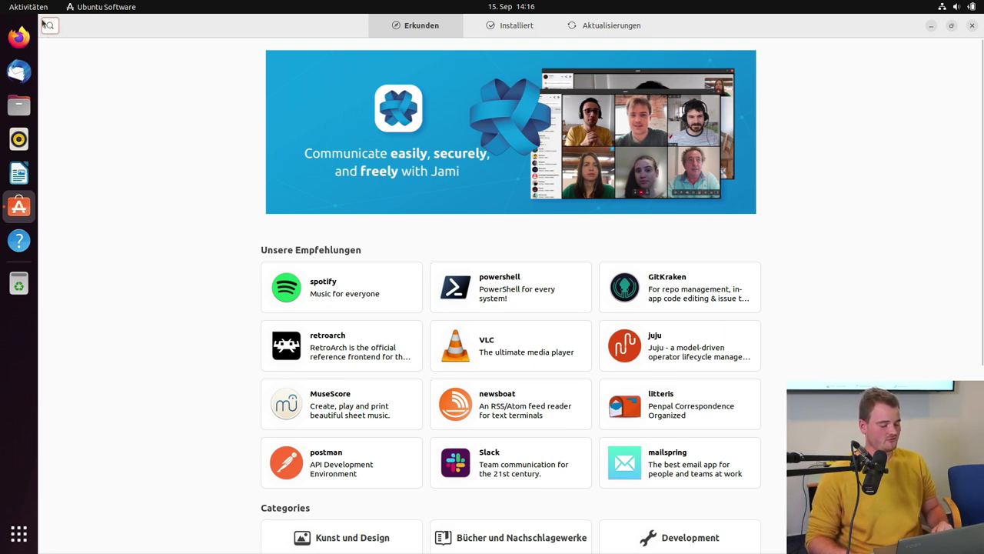
click(49, 28)
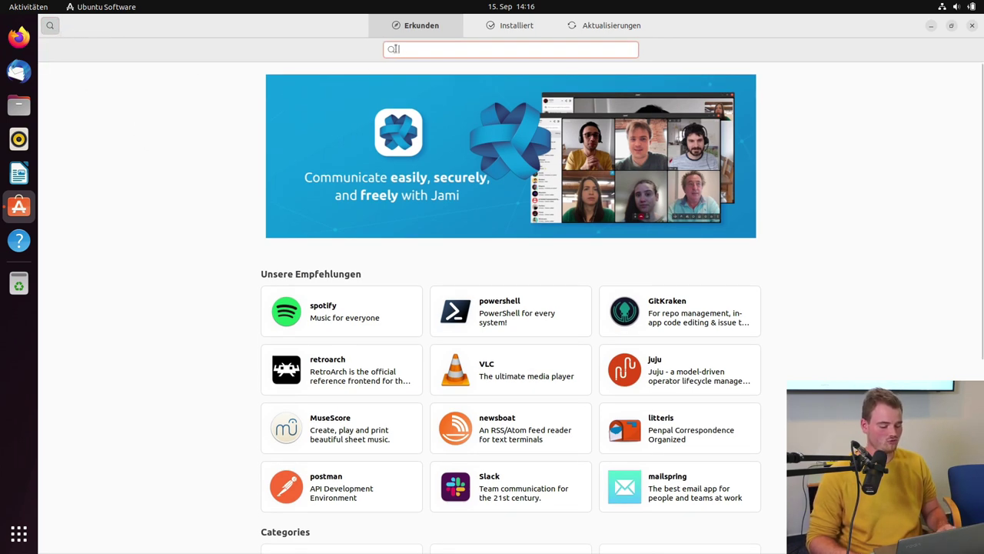
text(xournal)
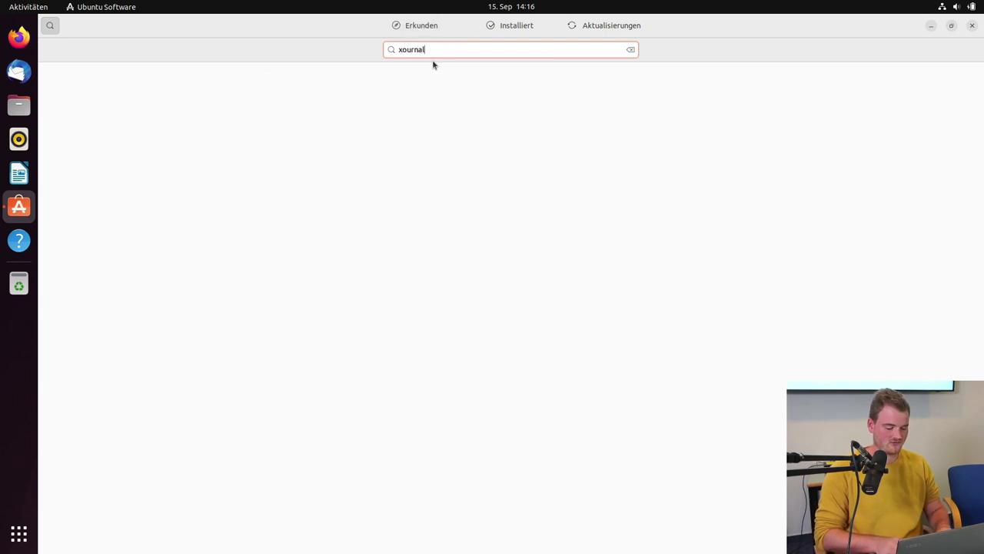
text(++)
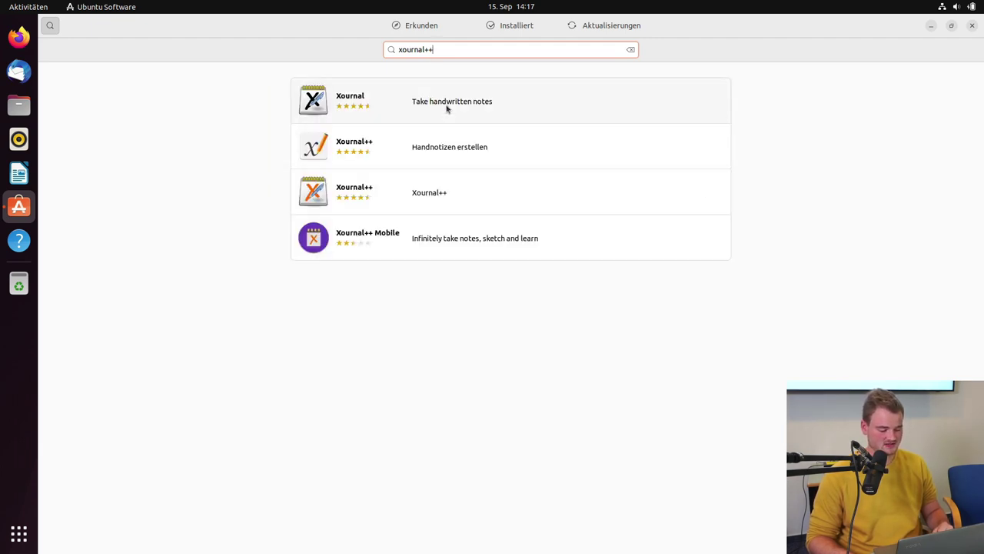
click(432, 150)
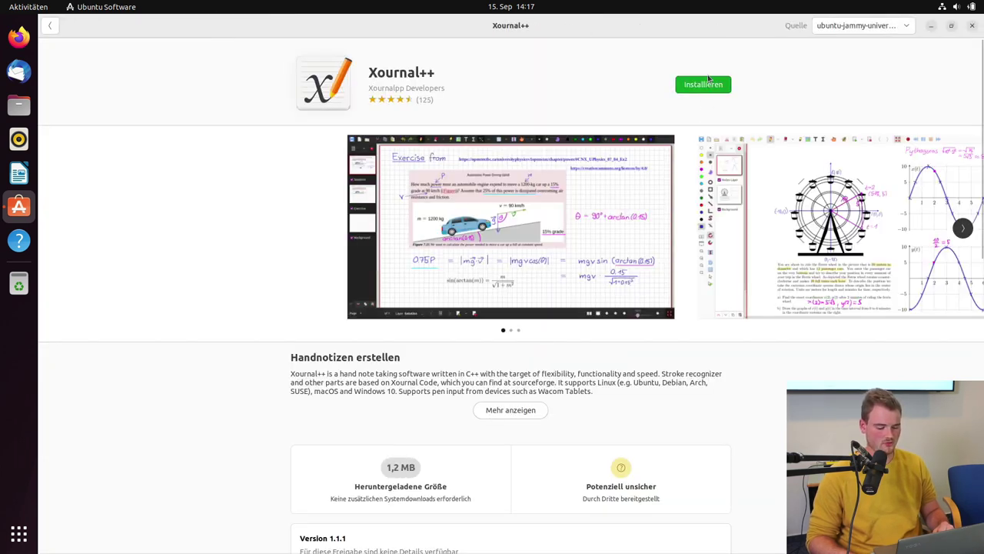
Install Xournal++, authorising with the account password.
click(702, 84)
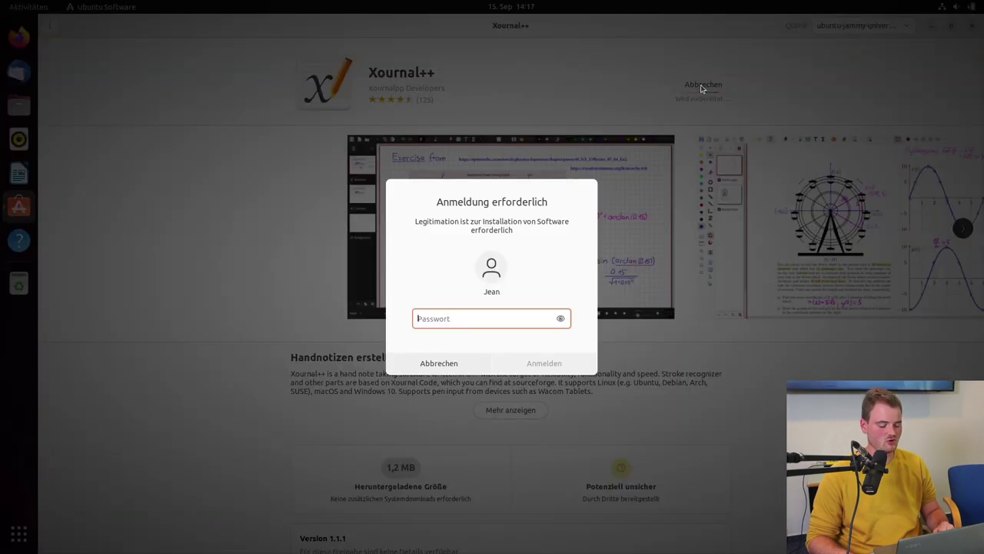
text(*********)
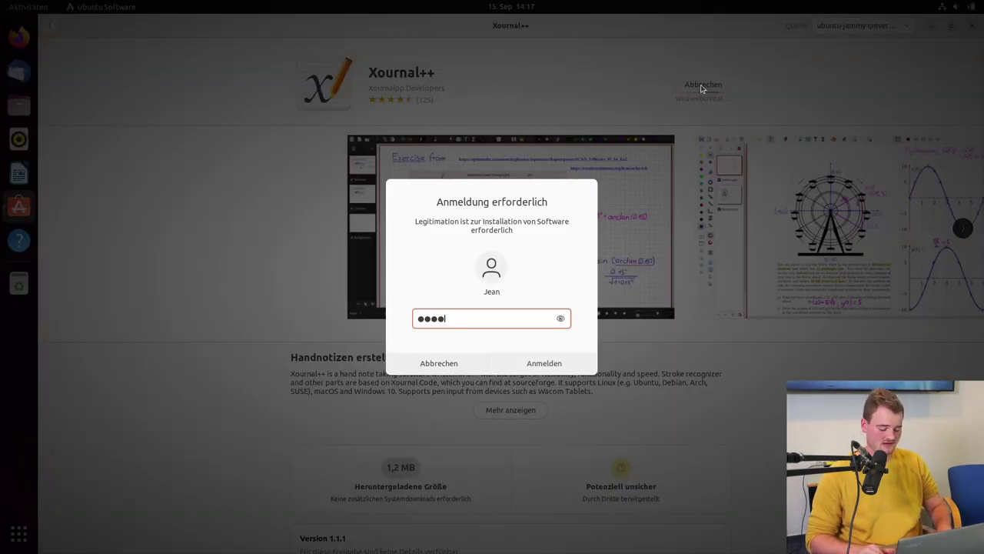
key(Return)
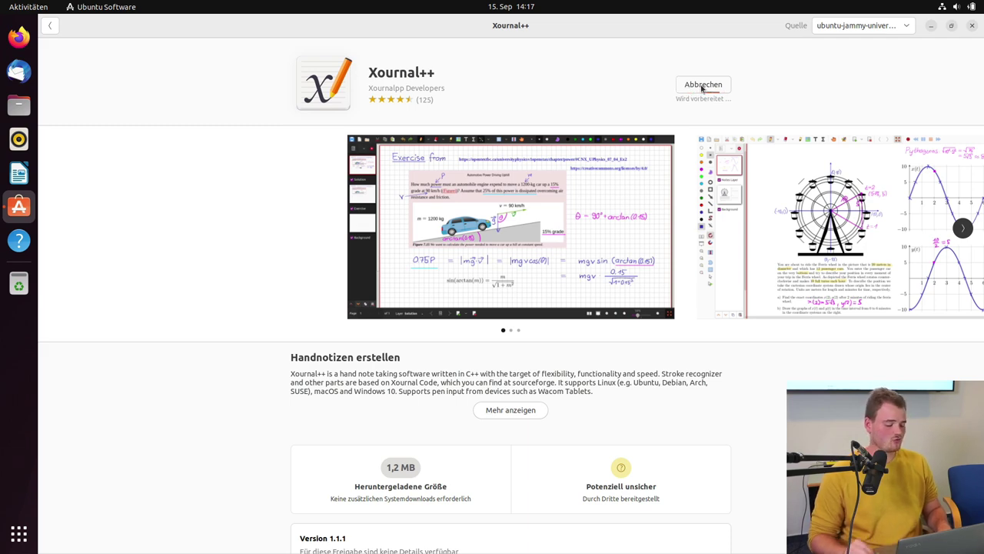
Scroll through the Xournal++ page, then switch back to the Linux Mint VM.
scroll(298, 237, down, 6)
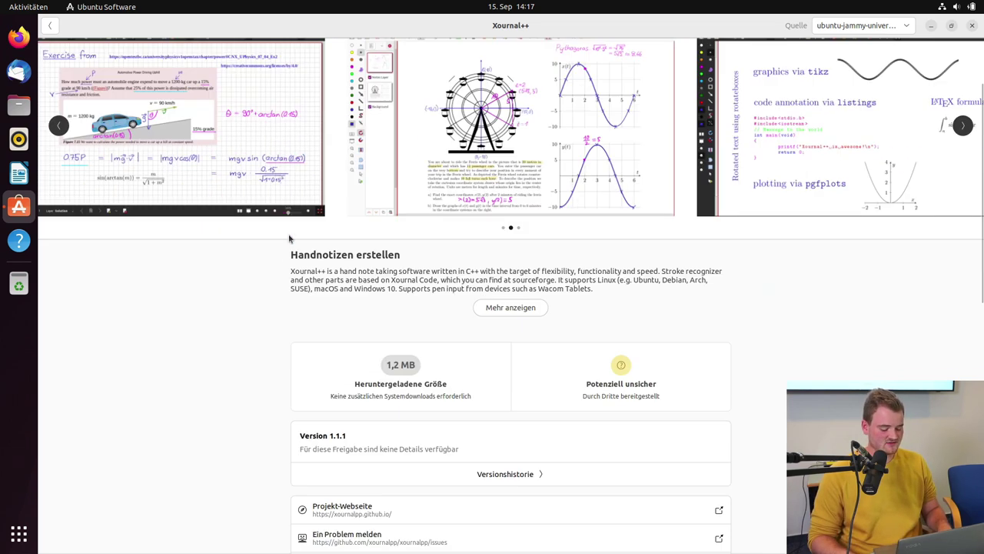
scroll(222, 392, down, 4)
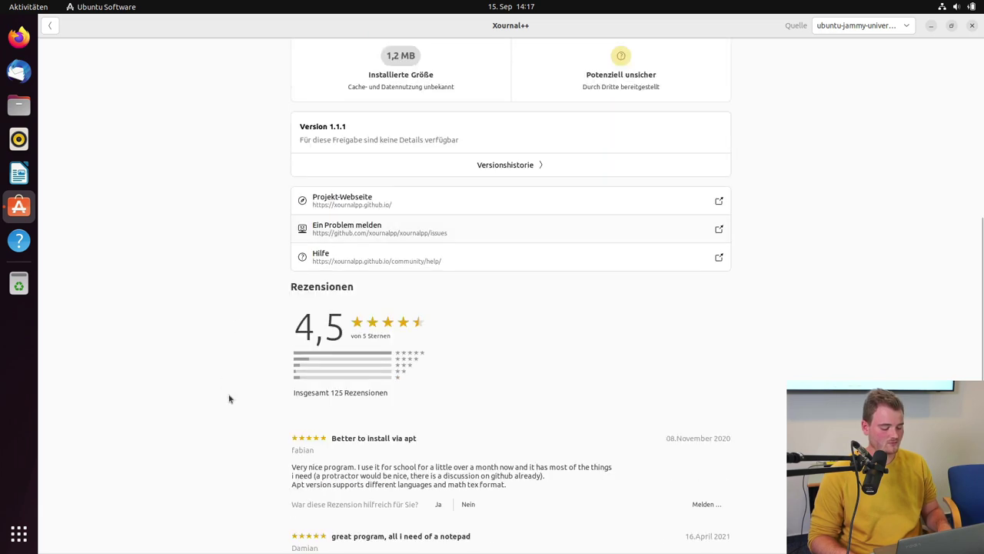
scroll(270, 327, up, 10)
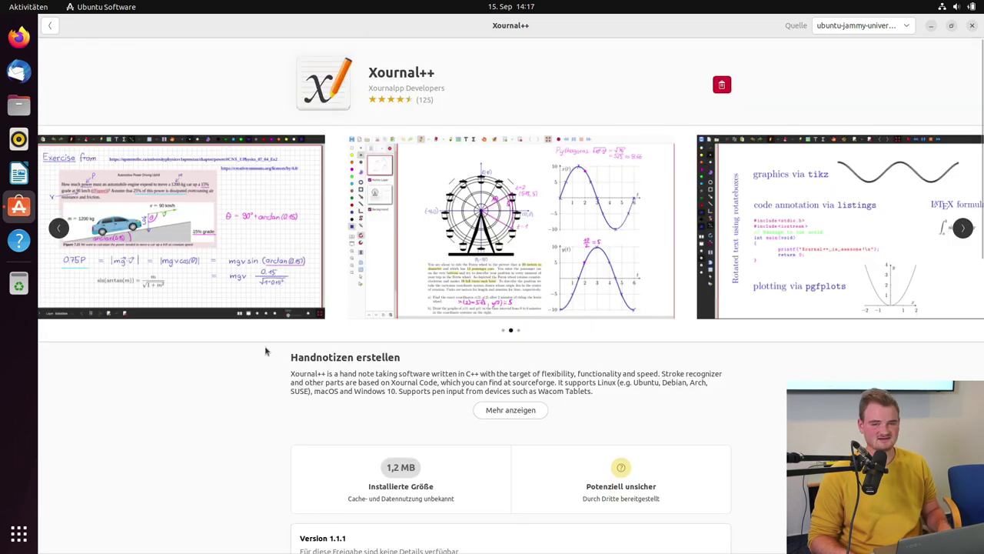
key(alt+Tab)
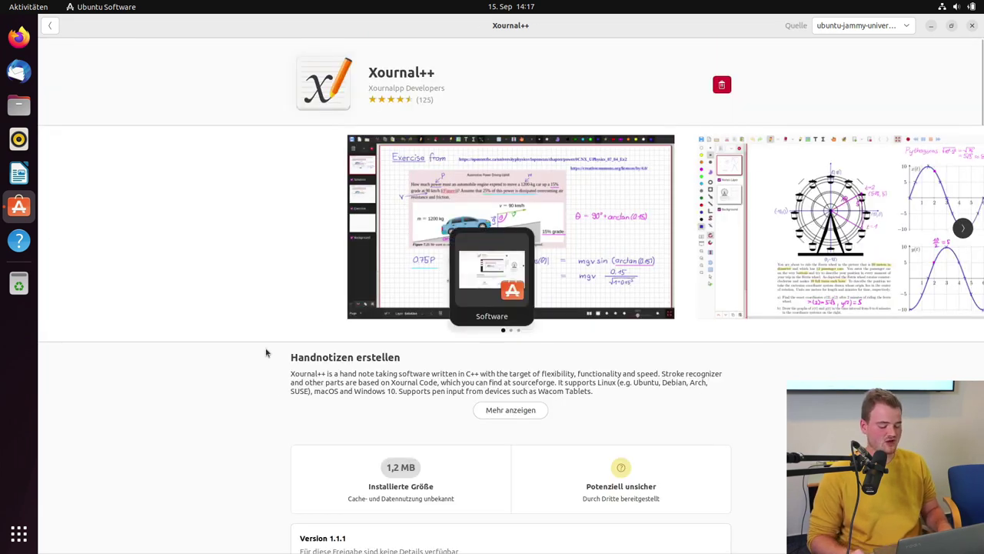
key(alt+Tab)
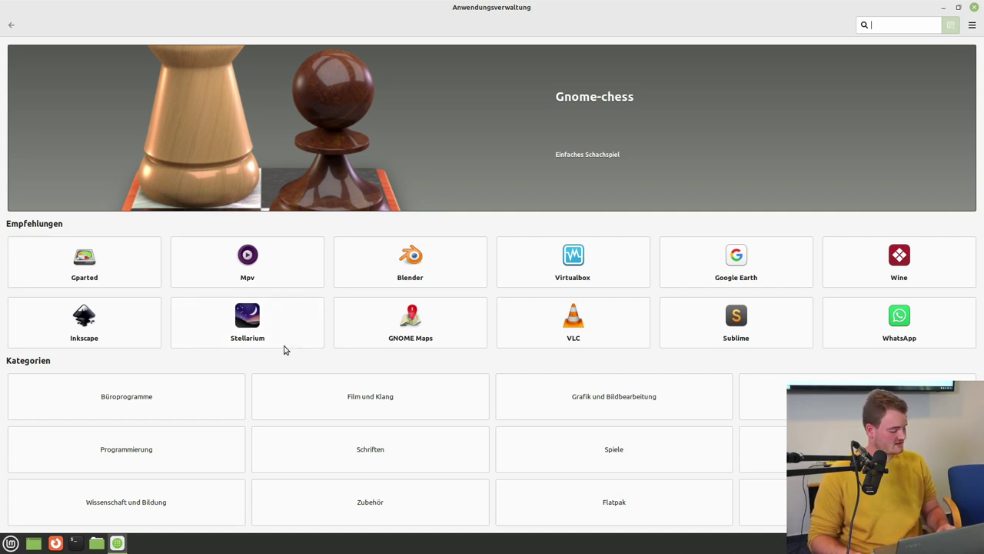
Replace a 'Warp' search with 'Steam' and open the Steam package details.
text(Warp)
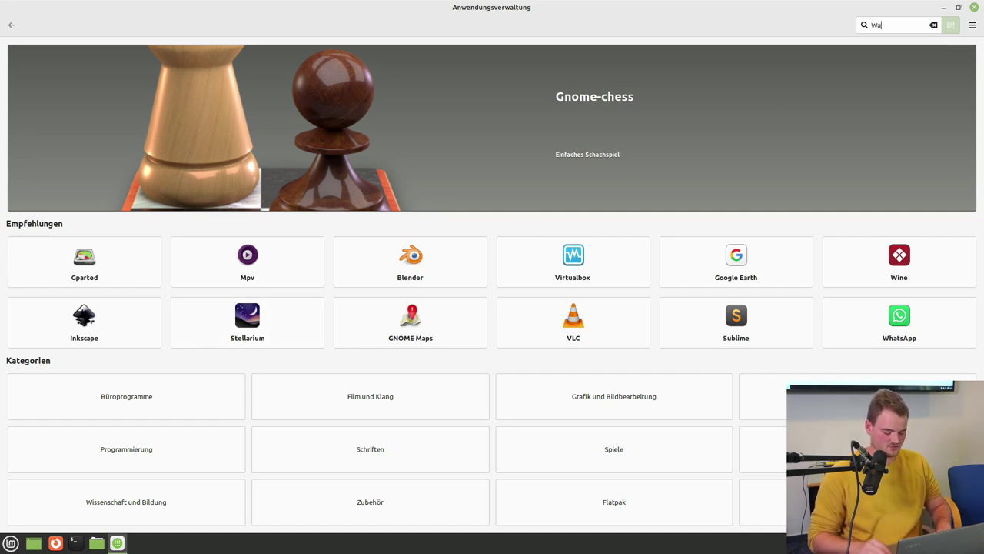
key(BackSpace)
key(BackSpace)
key(BackSpace)
key(BackSpace)
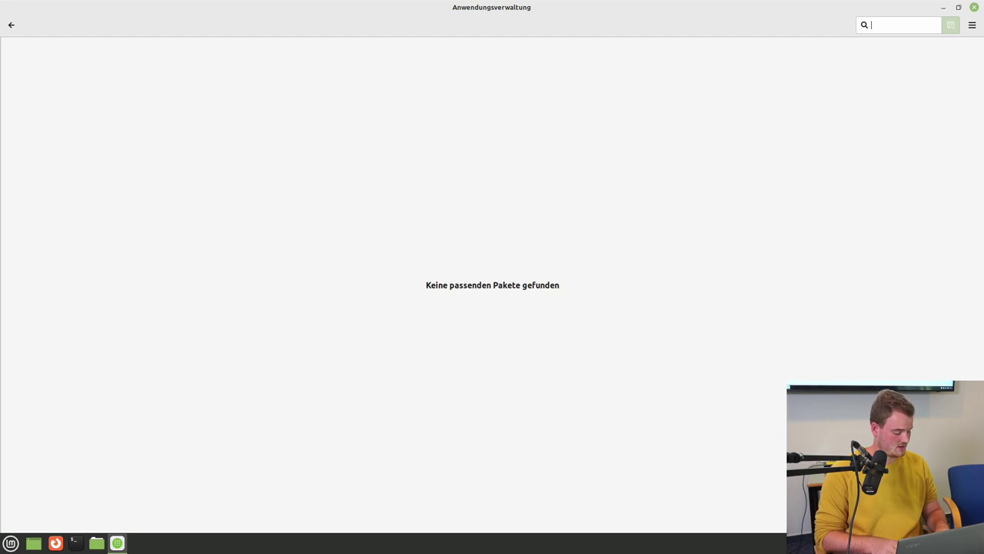
text(Steam)
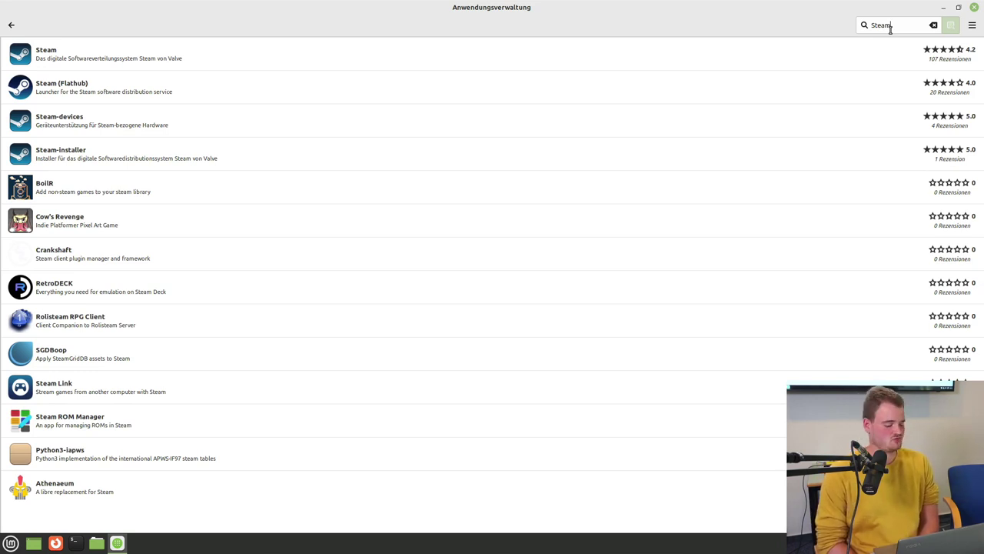
click(804, 60)
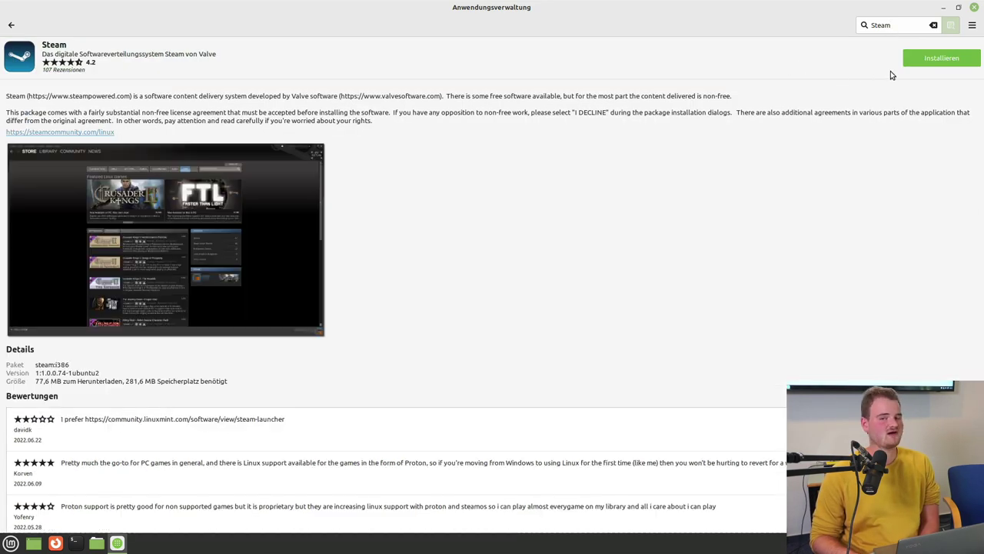
Install Steam with the account password, then go back to the results and select the search term.
click(926, 60)
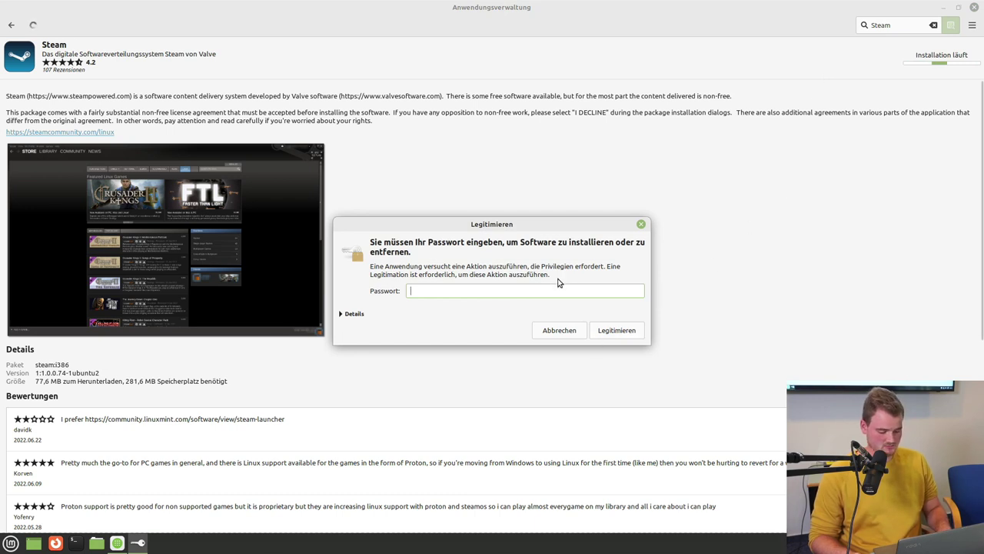
text(••••••••)
key(Return)
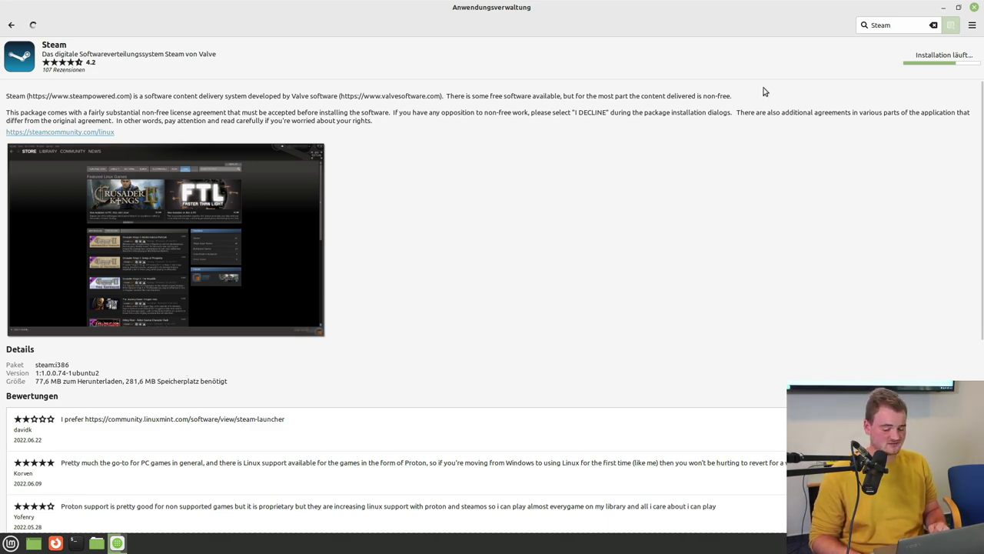
click(10, 25)
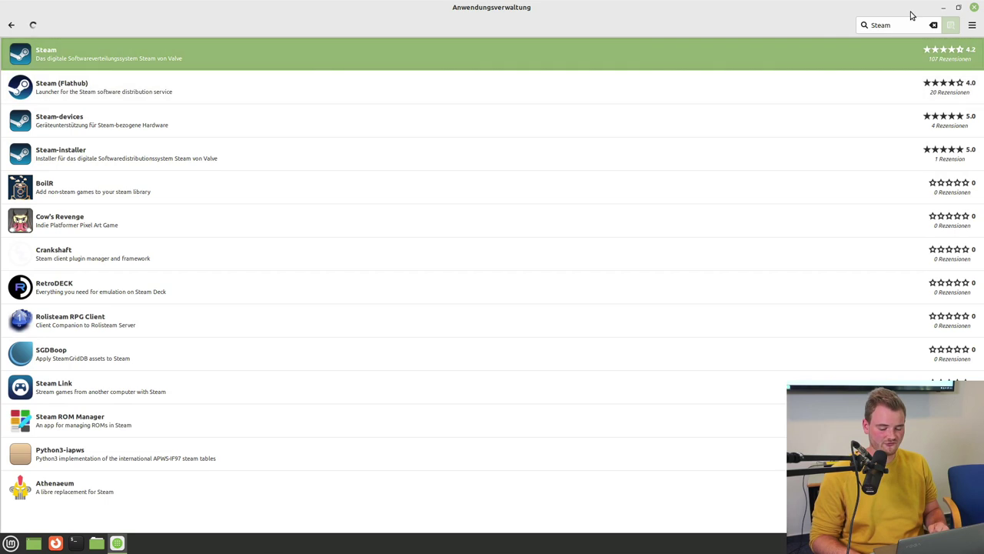
double_click(905, 29)
Search 'onlyoffice' and install ONLYOFFICE Desktop Editors, accepting the extra Flatpak runtimes.
text(onl)
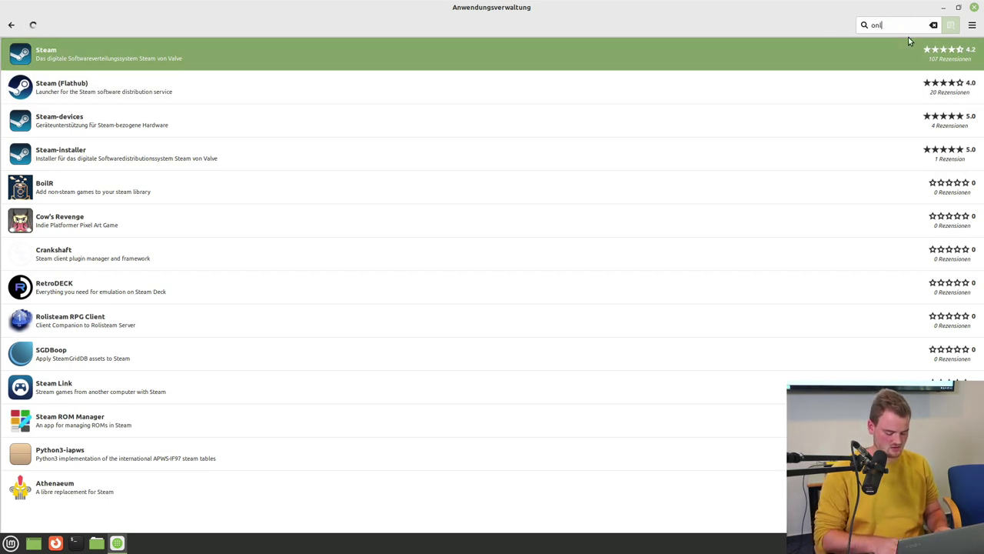
text(yoffice)
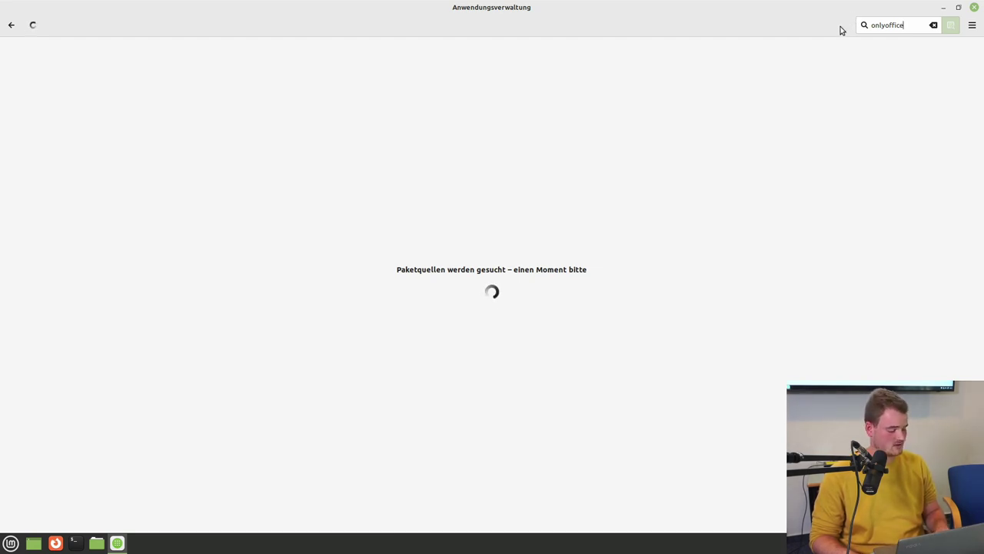
click(738, 53)
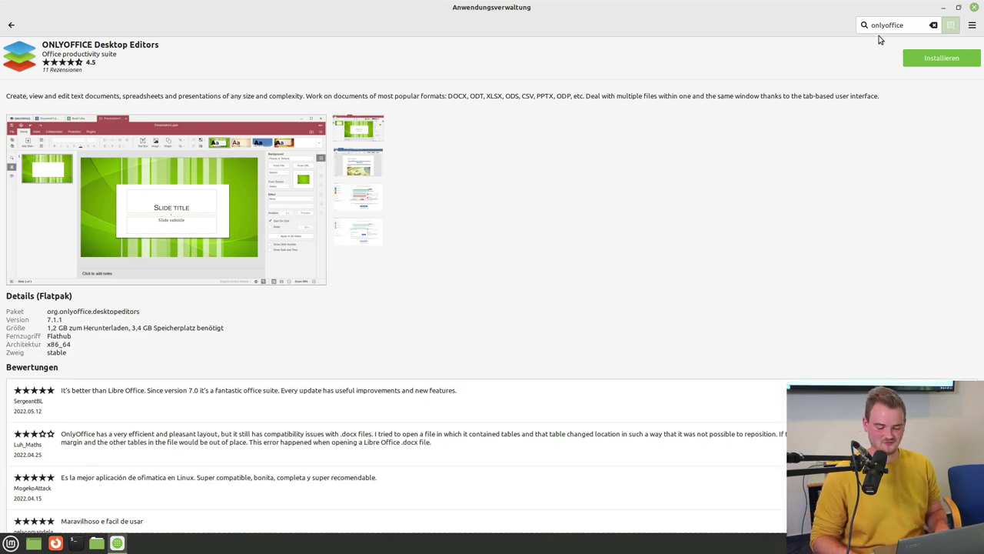
click(943, 63)
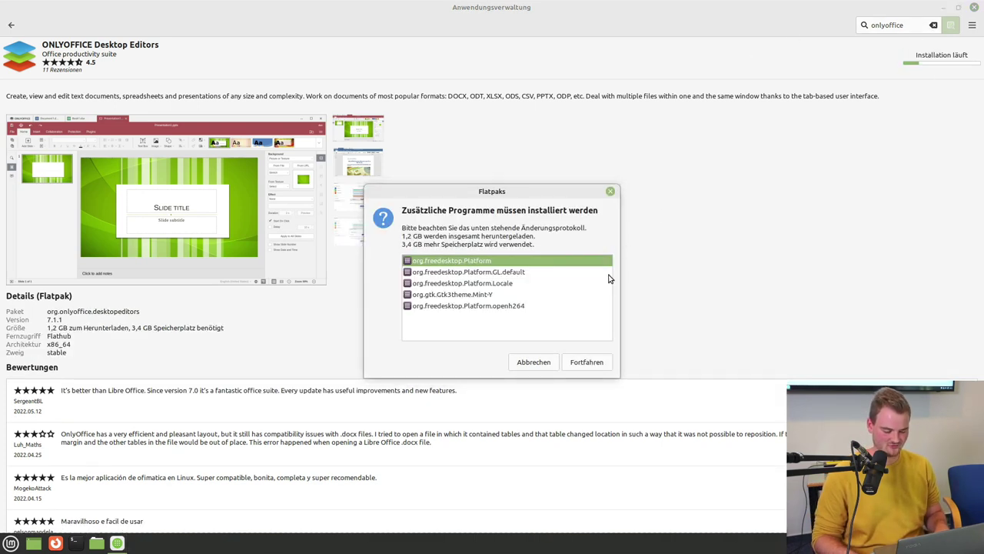
click(588, 362)
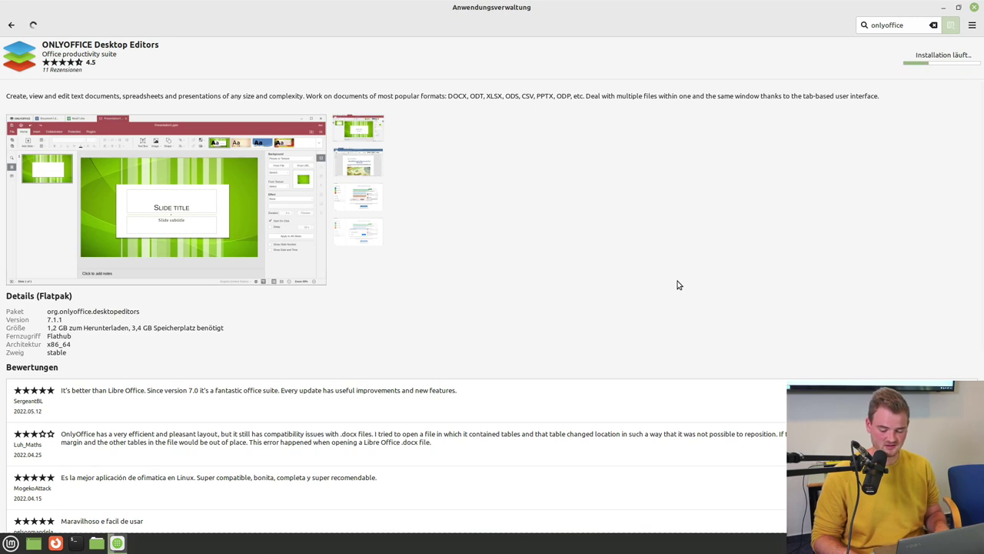
key(alt+Tab)
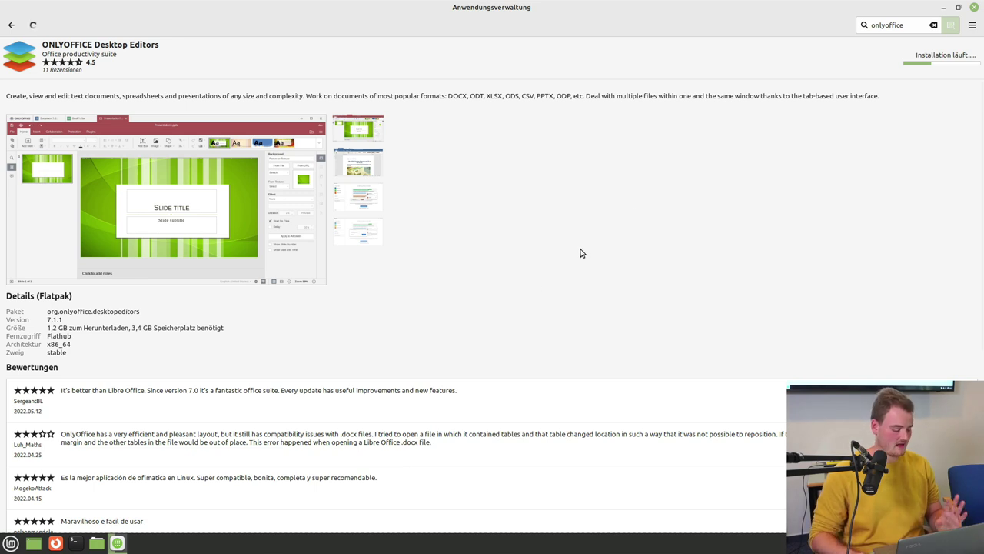
Launch Firefox, search Google for 'office online microsoft', and add a new blank tab.
click(55, 543)
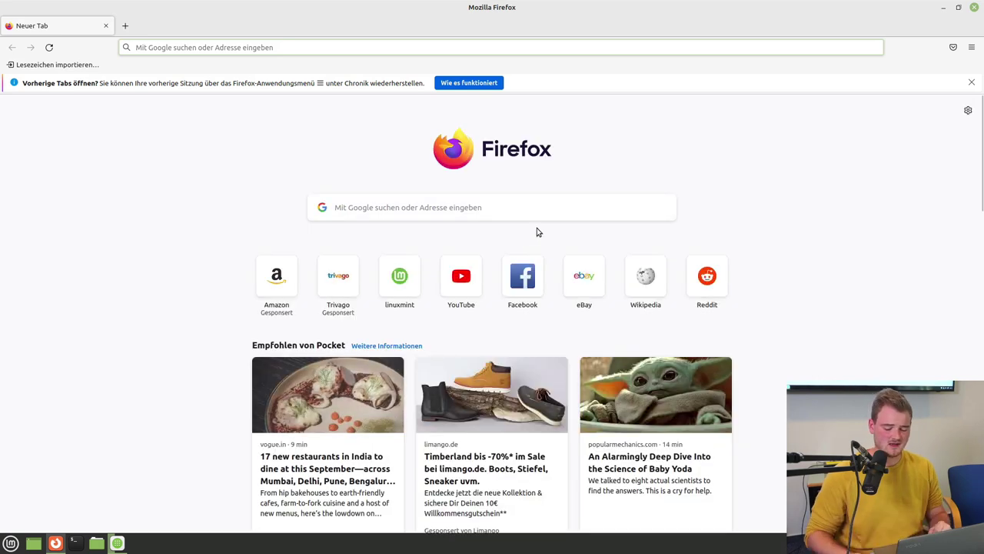
click(971, 83)
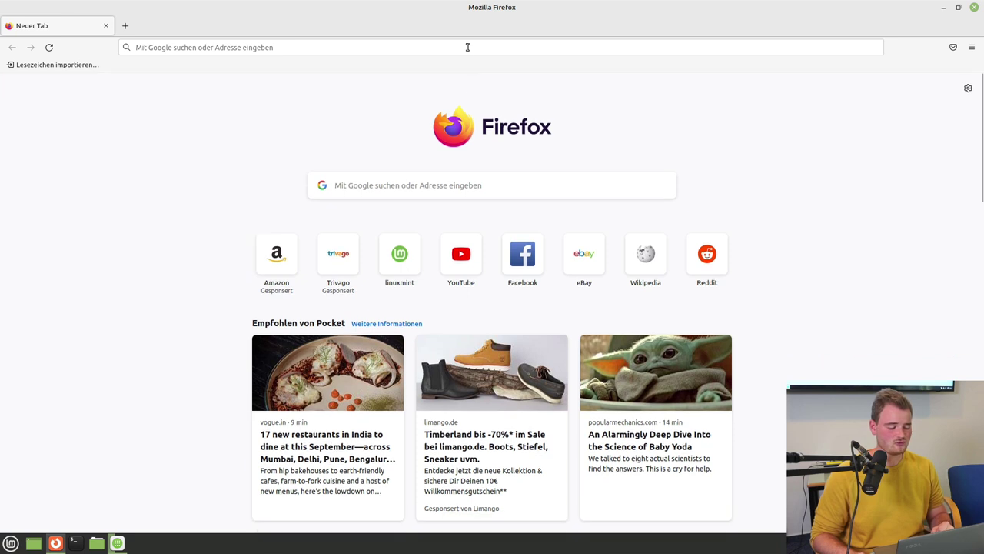
text(onl)
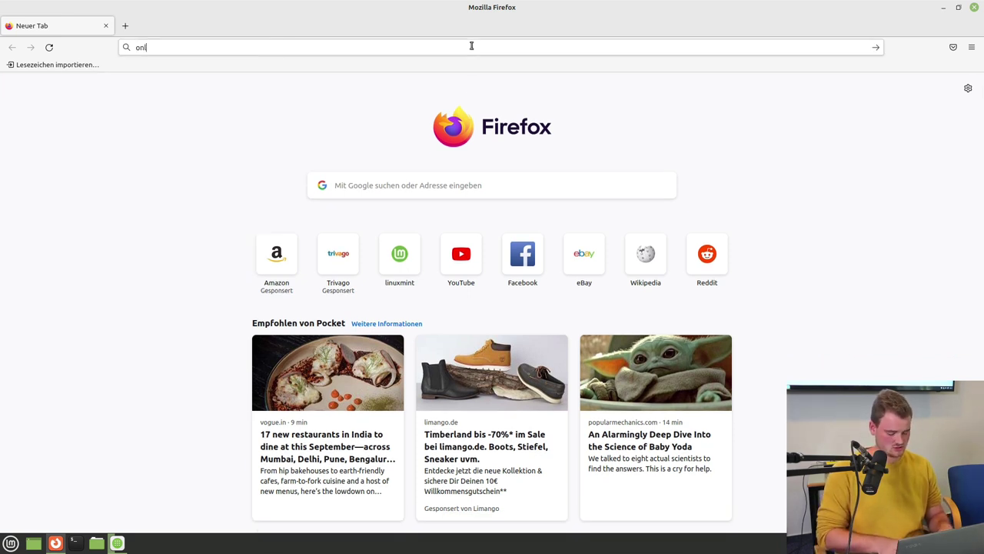
key(BackSpace)
key(BackSpace)
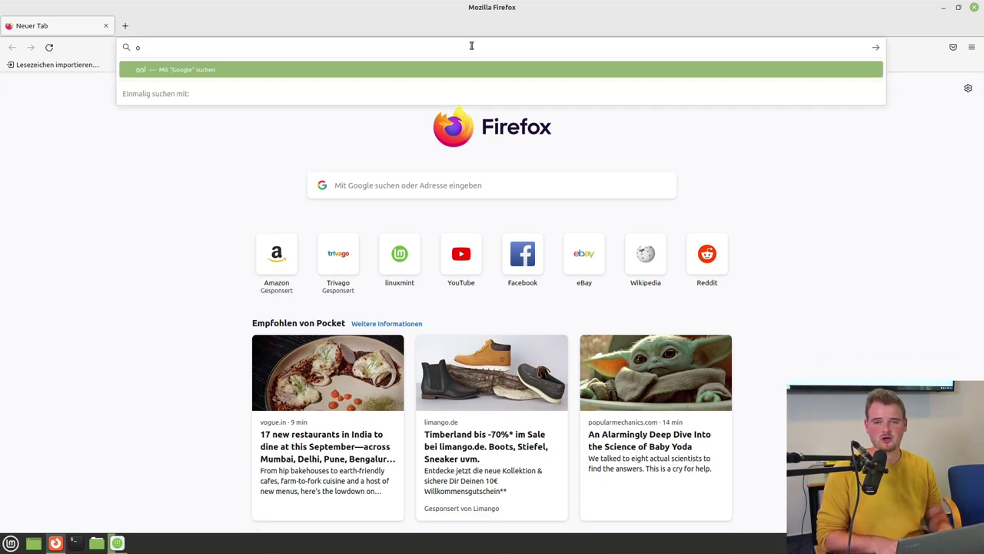
text(ffice)
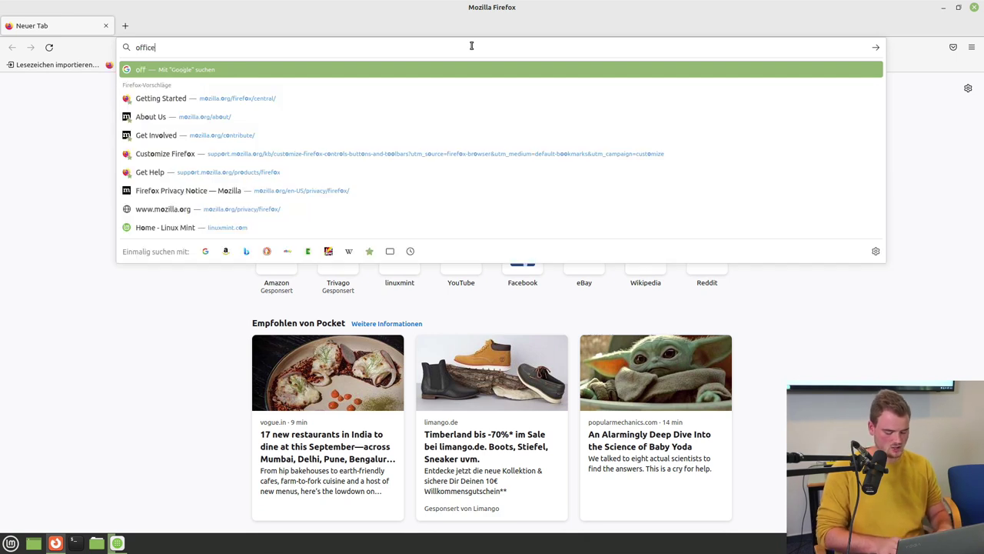
text( online microso)
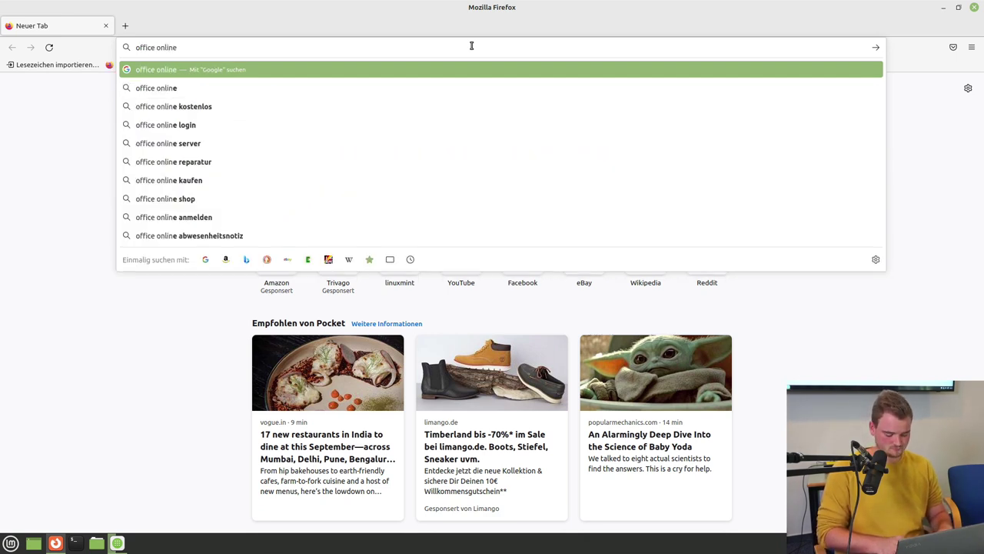
text(ft)
key(Return)
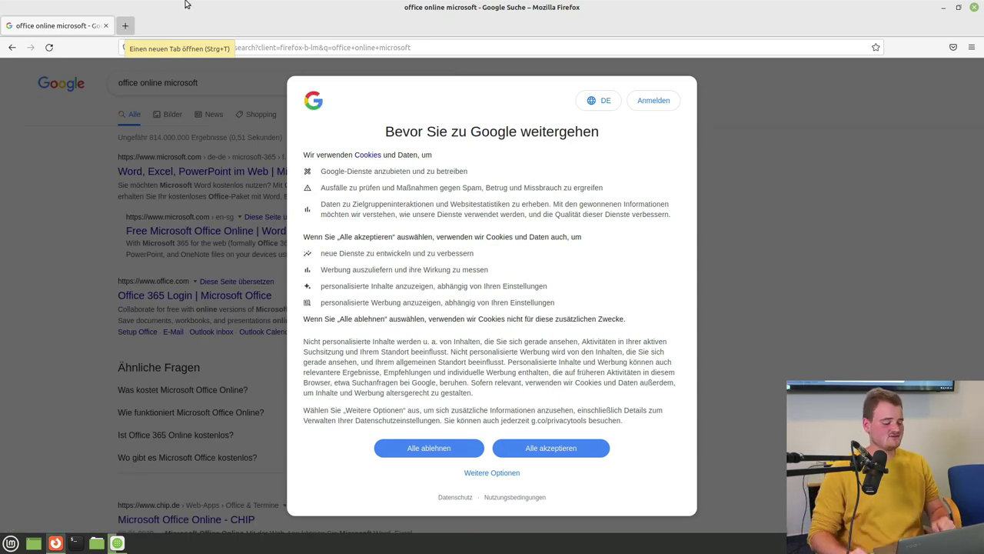
click(125, 27)
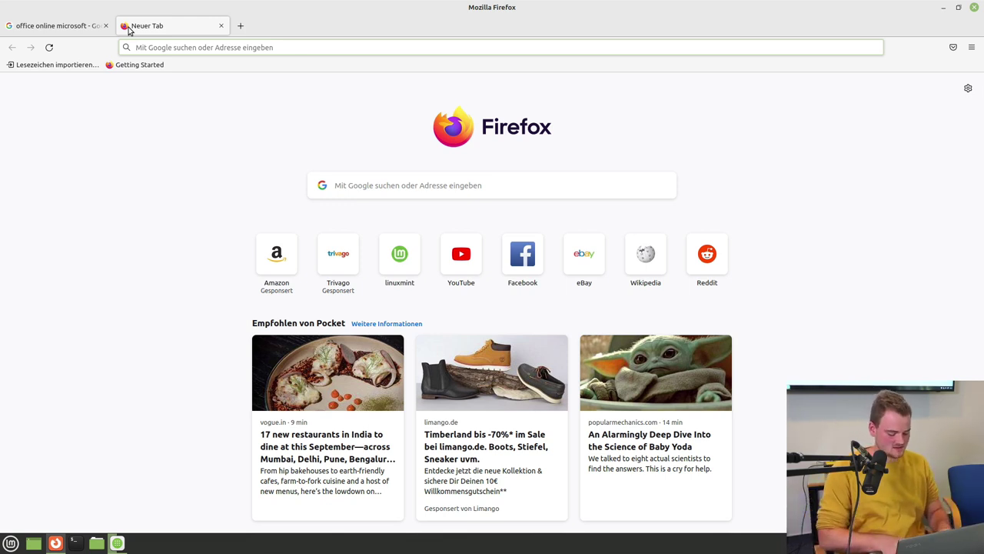
Search Google for 'softmaker office' and accept the cookie prompt.
text(softmaker)
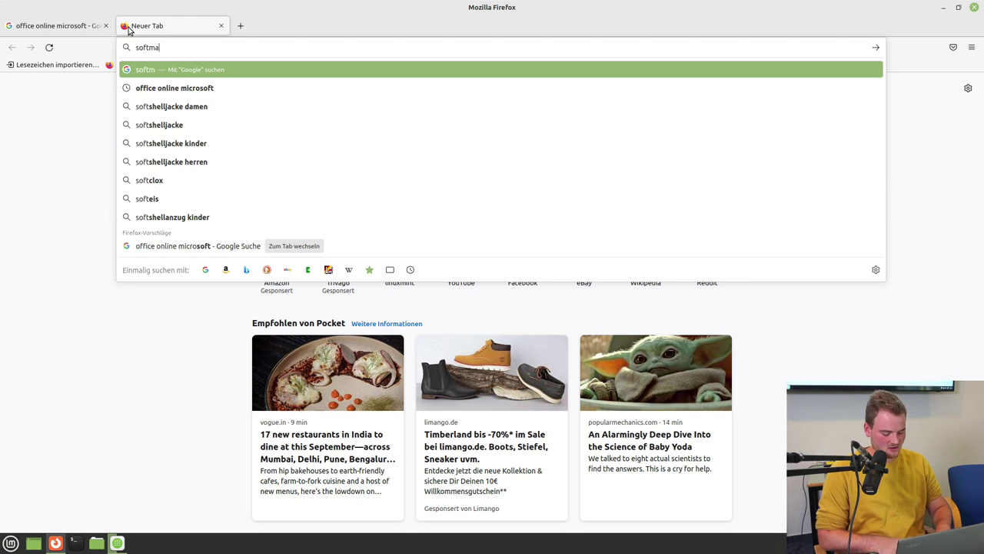
text( office)
key(Return)
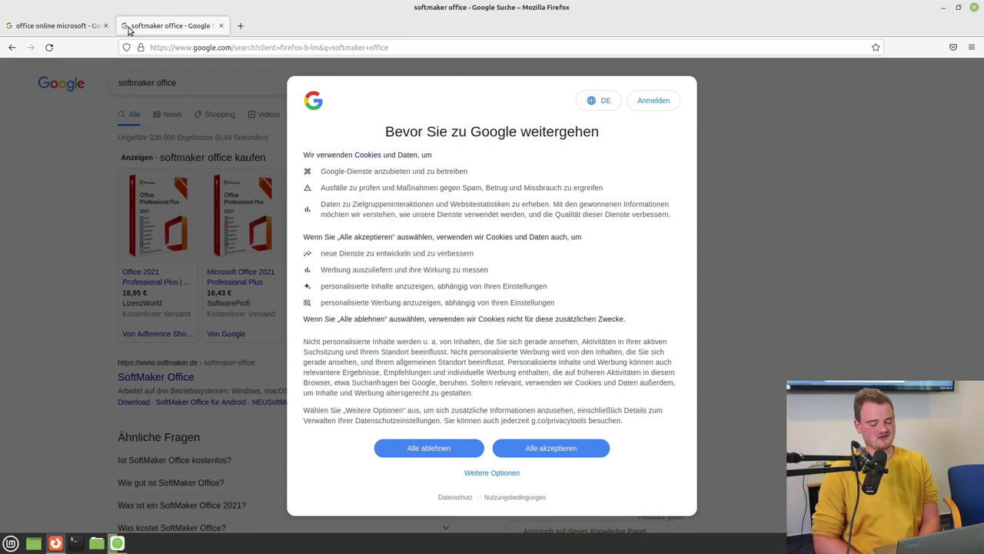
click(551, 448)
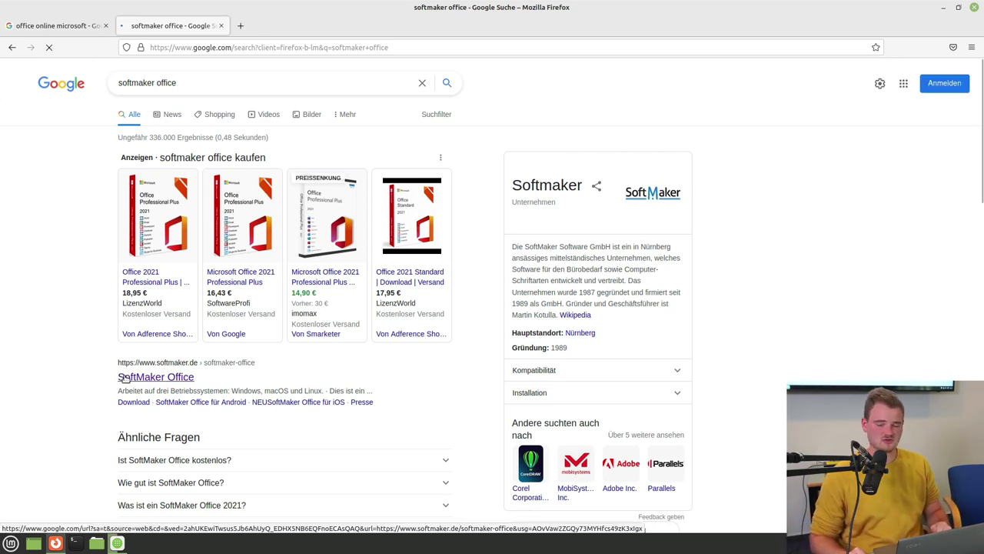
Open the official SoftMaker Office page and go to its Kostenlose Testversion download.
click(125, 378)
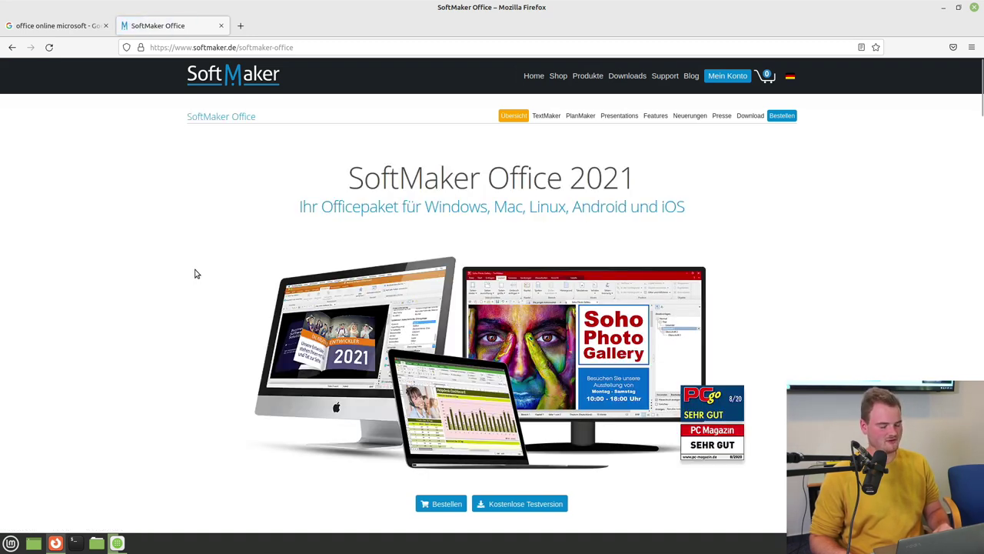
scroll(198, 246, down, 3)
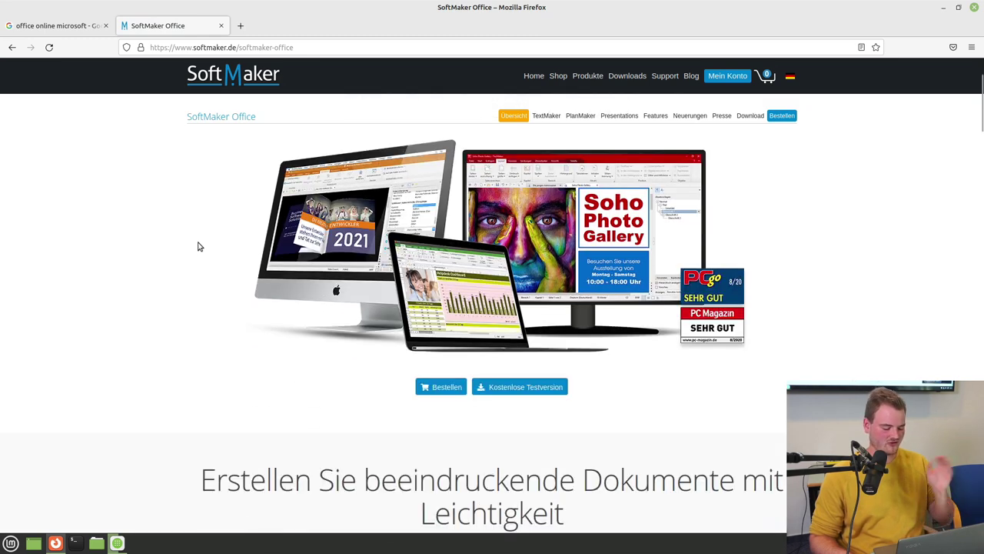
scroll(202, 231, down, 3)
scroll(182, 264, up, 6)
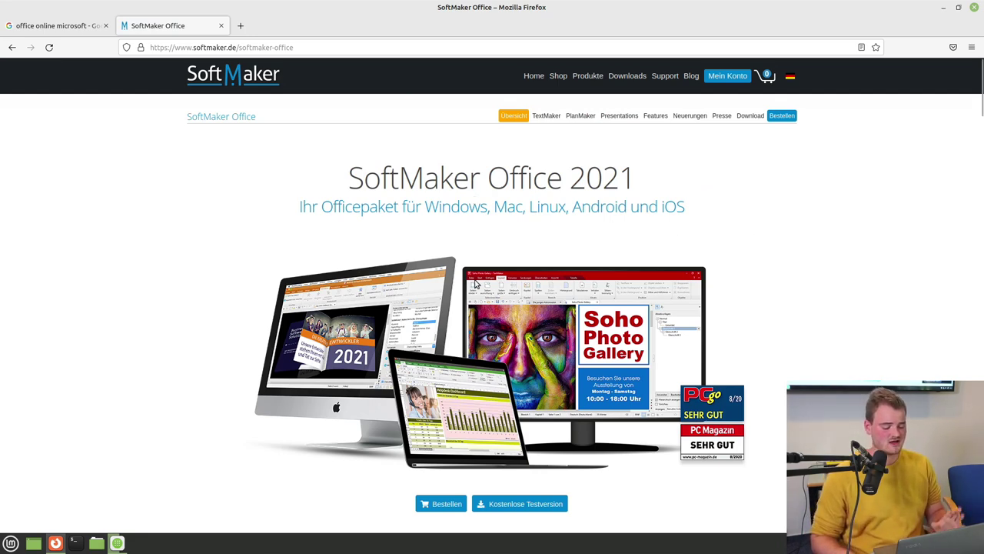
scroll(580, 527, down, 1)
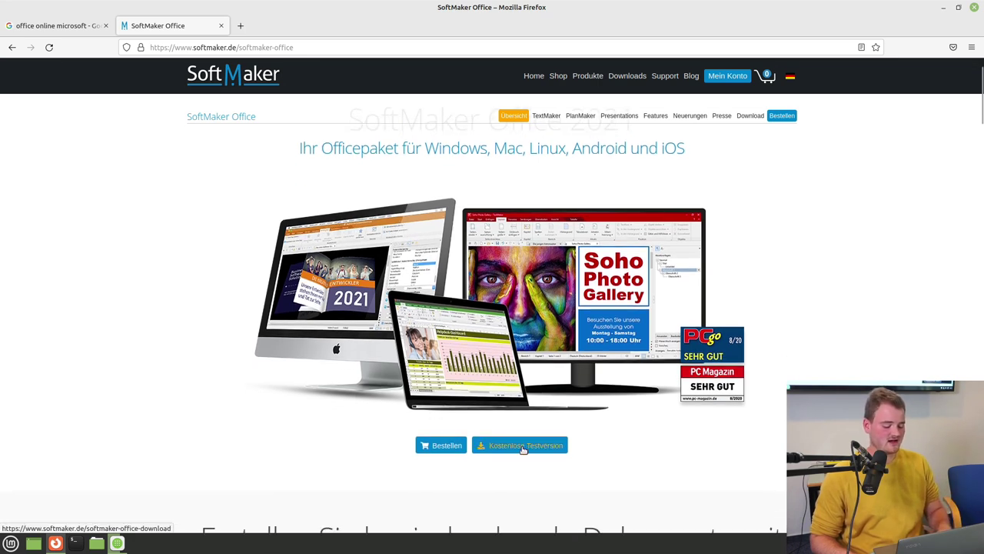
scroll(523, 448, up, 1)
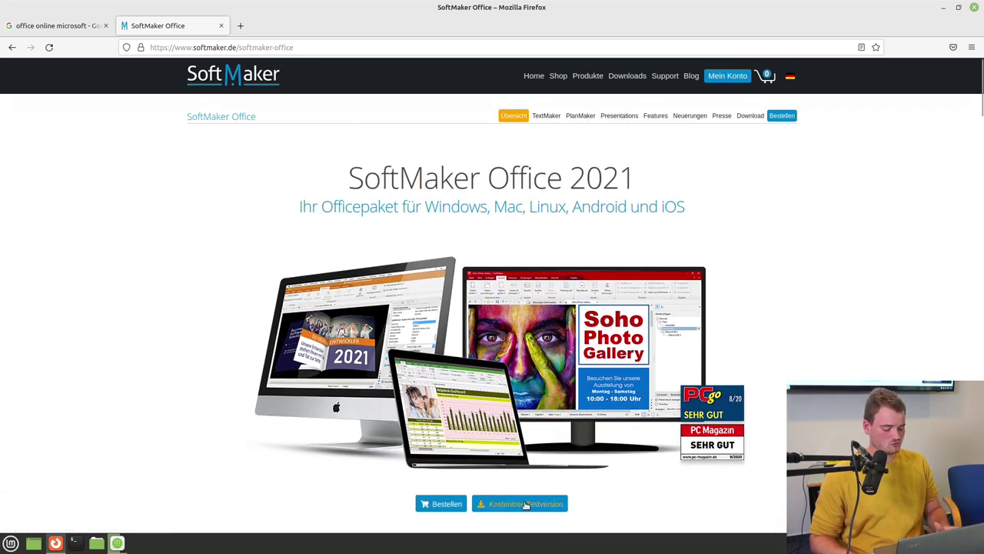
click(525, 504)
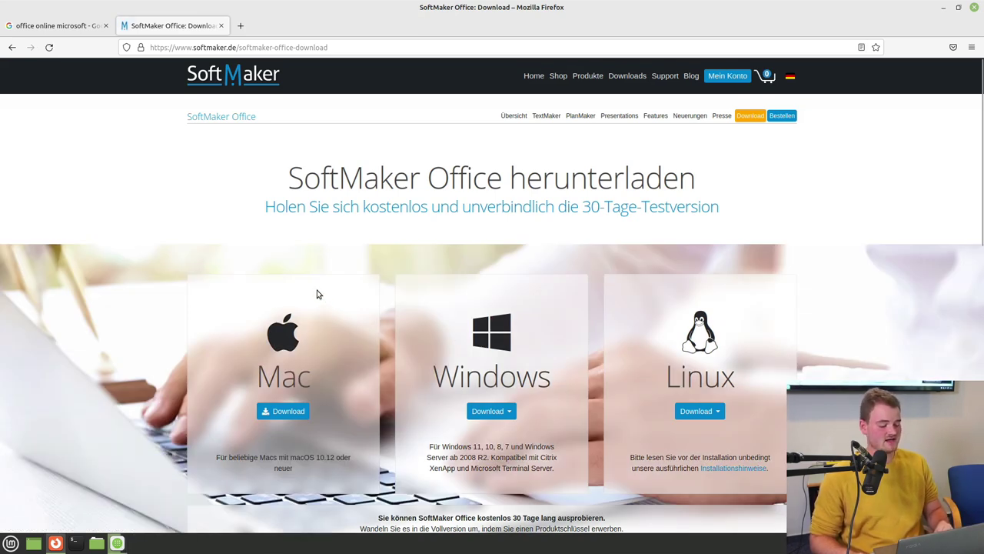
click(117, 544)
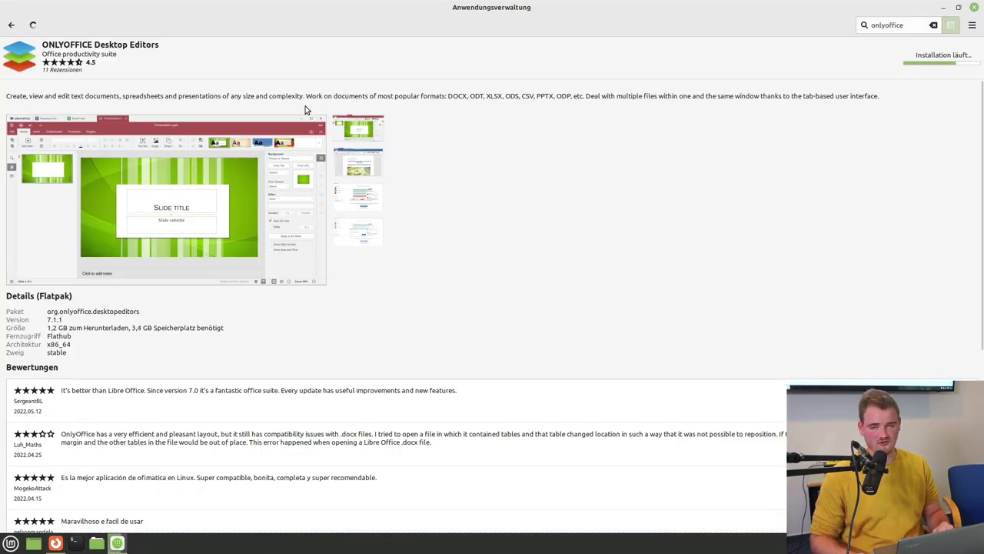
click(367, 162)
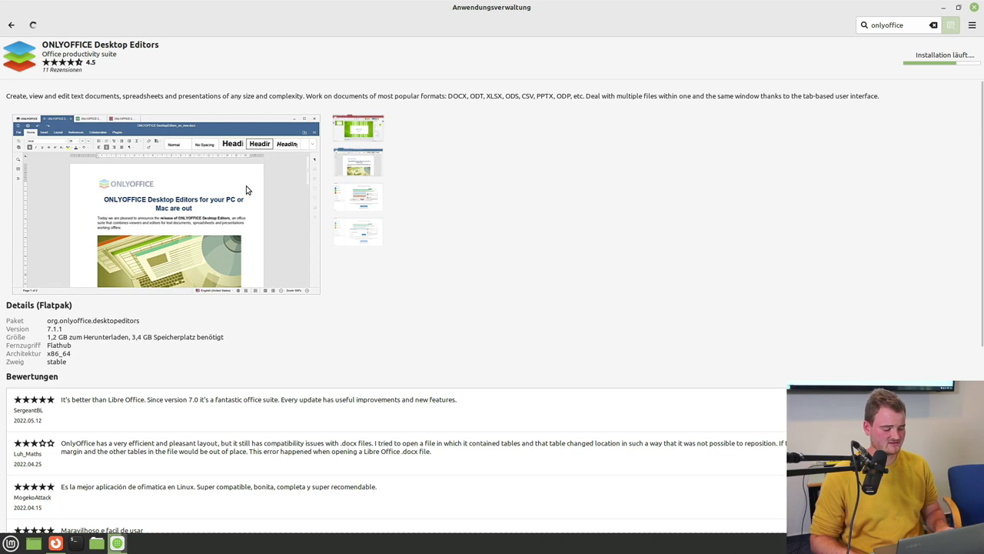
click(366, 140)
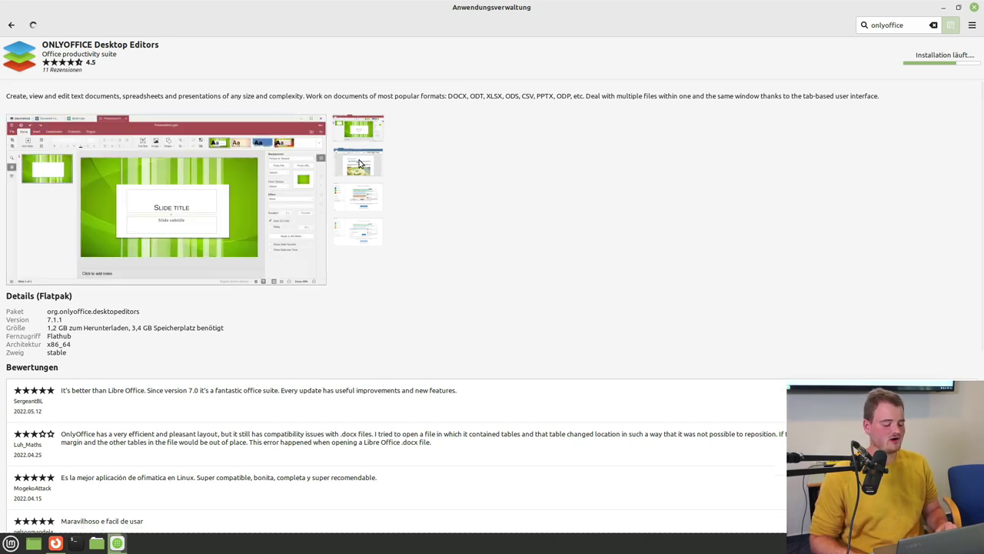
click(362, 163)
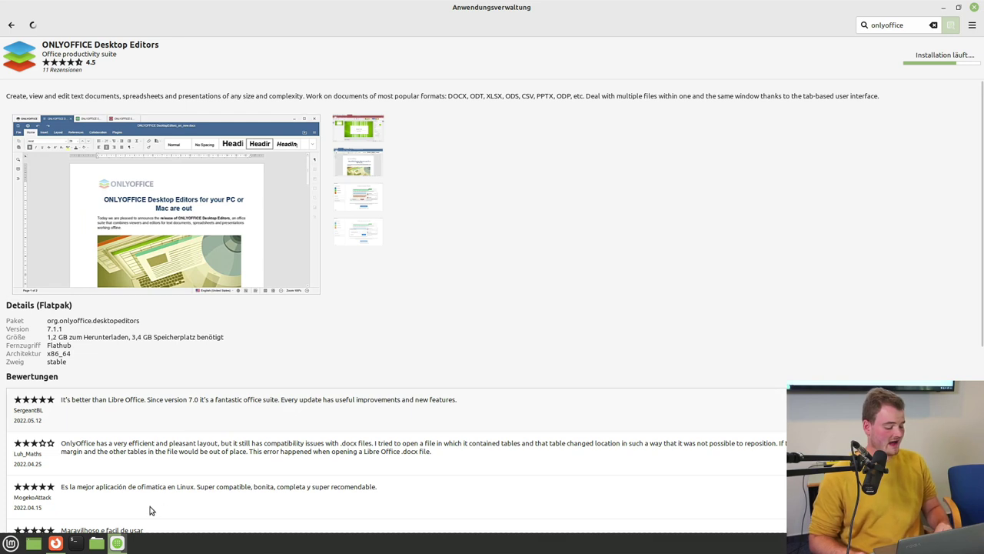
click(941, 9)
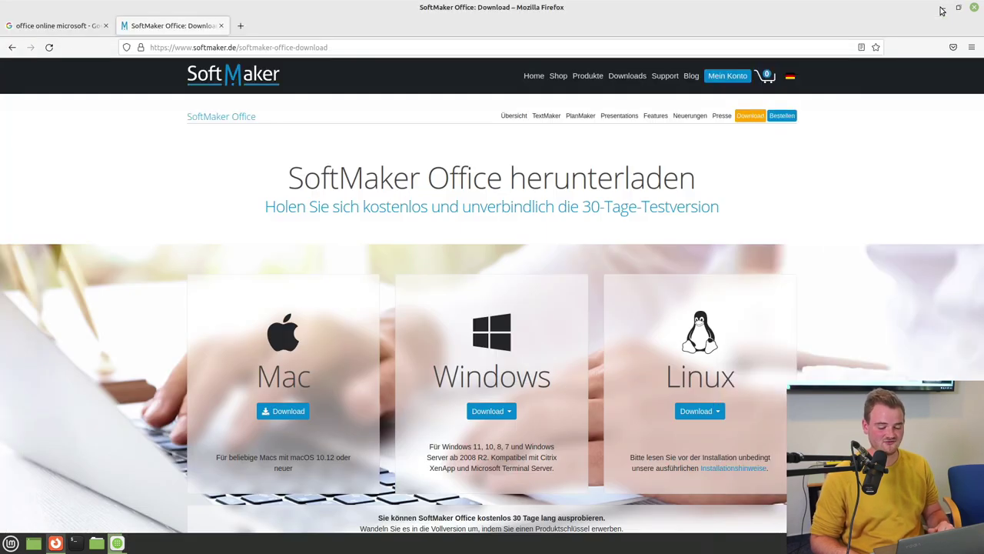
Minimize Firefox and launch LibreOffice Writer from the Cinnamon menu by searching 'libre'.
click(941, 9)
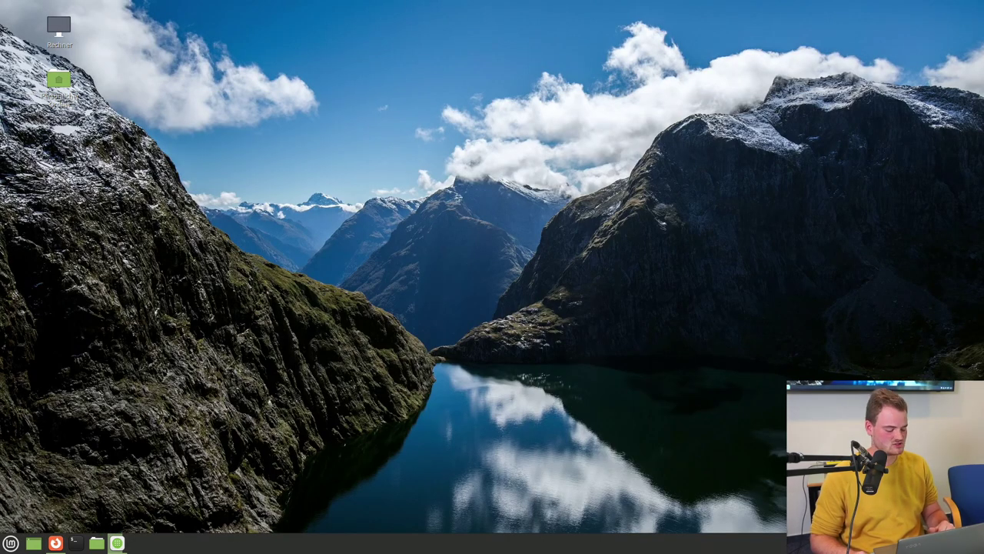
key(super)
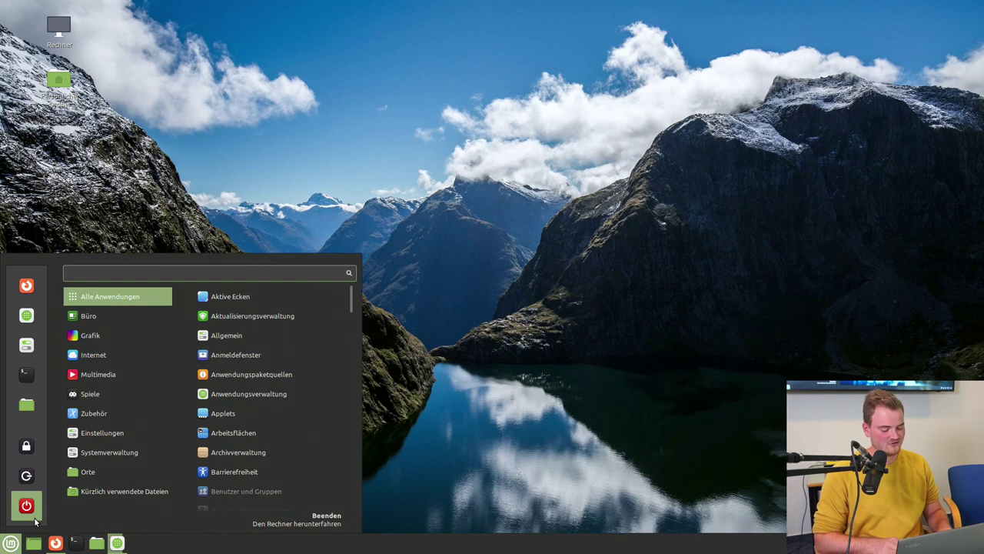
text(libre)
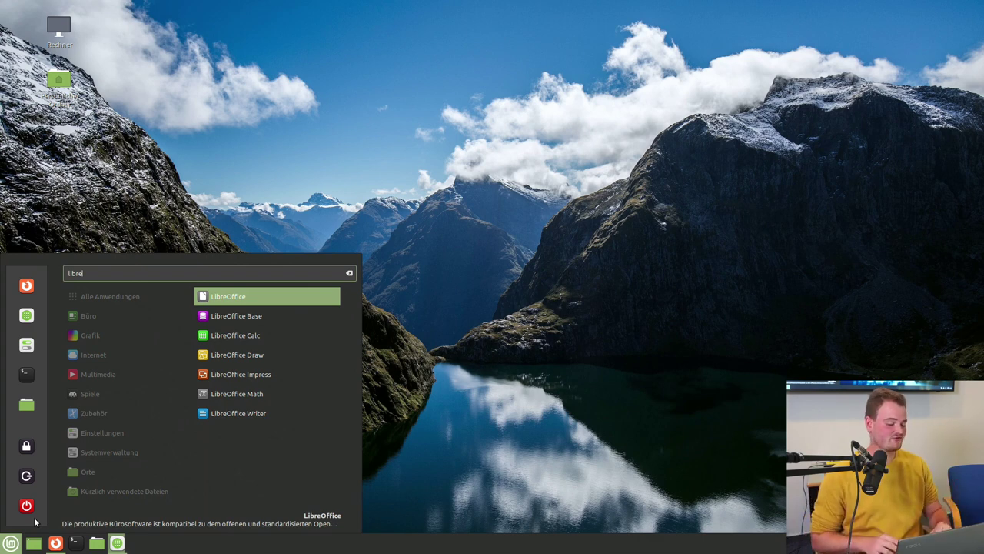
key(Down)
key(Down)
key(Down)
key(Down)
key(Down)
key(Down)
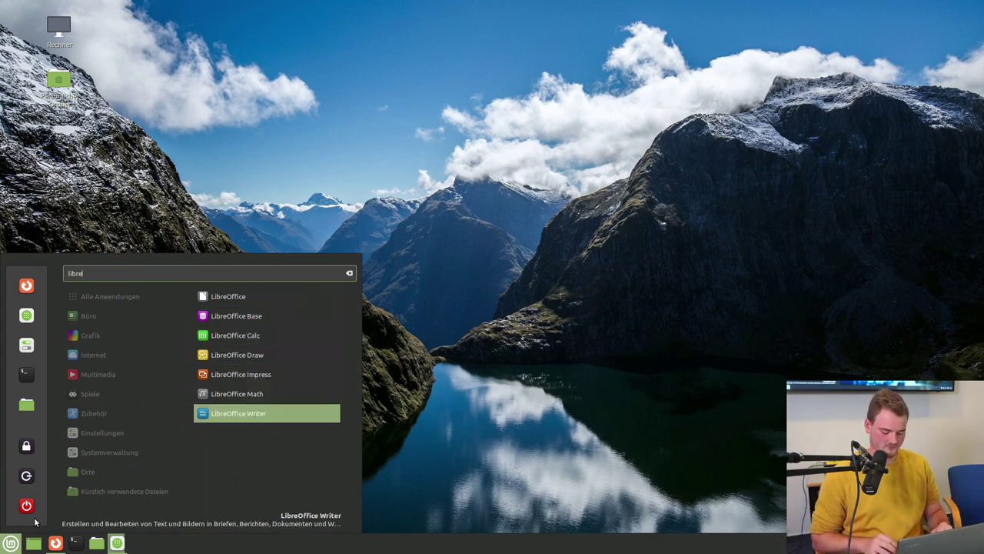
key(Return)
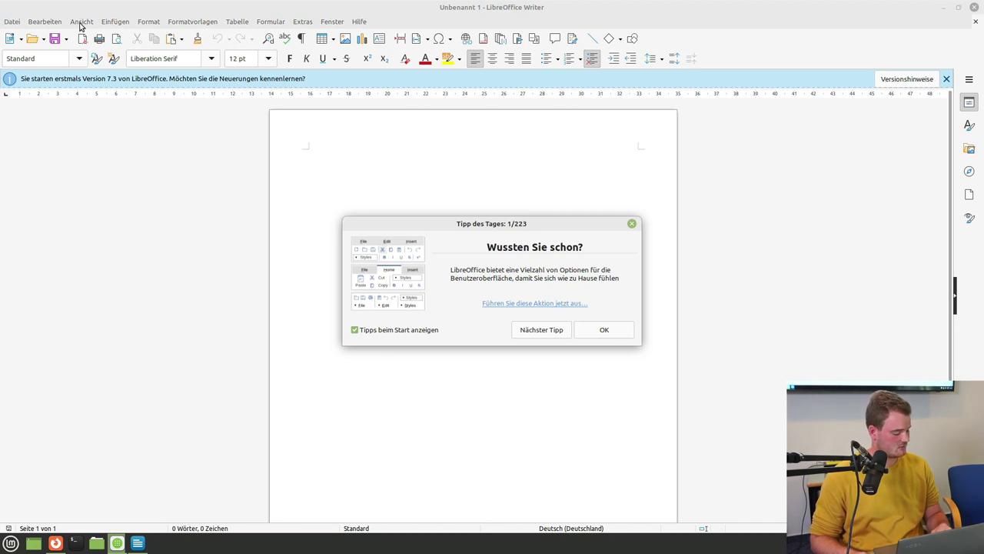
Dismiss the Tip of the Day and set the 'In Registern' tabbed interface for all LibreOffice modules.
click(603, 332)
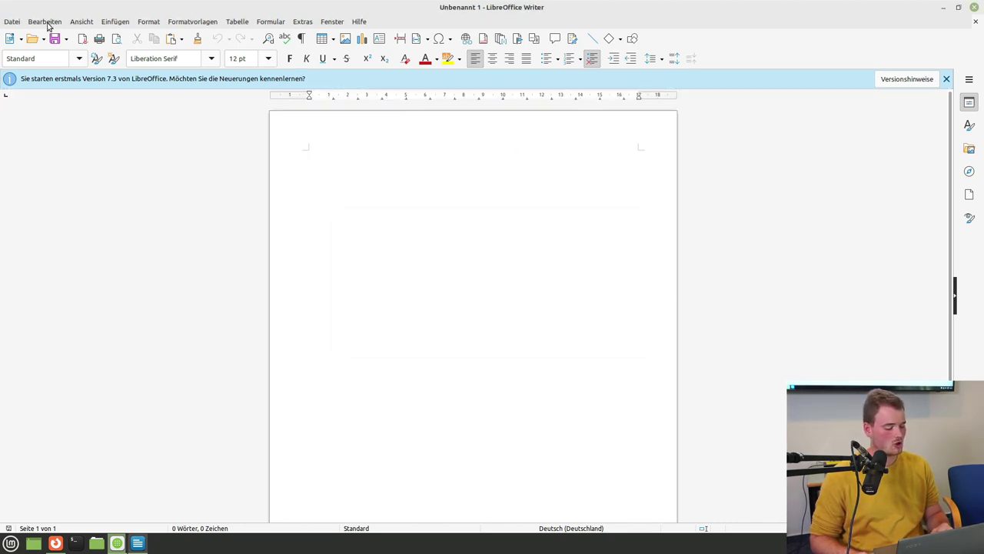
click(82, 23)
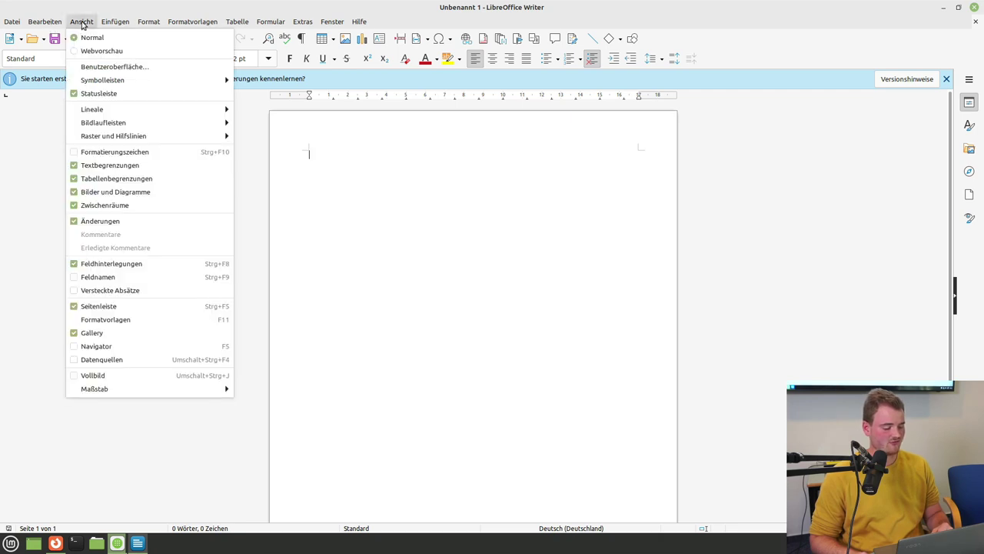
click(99, 67)
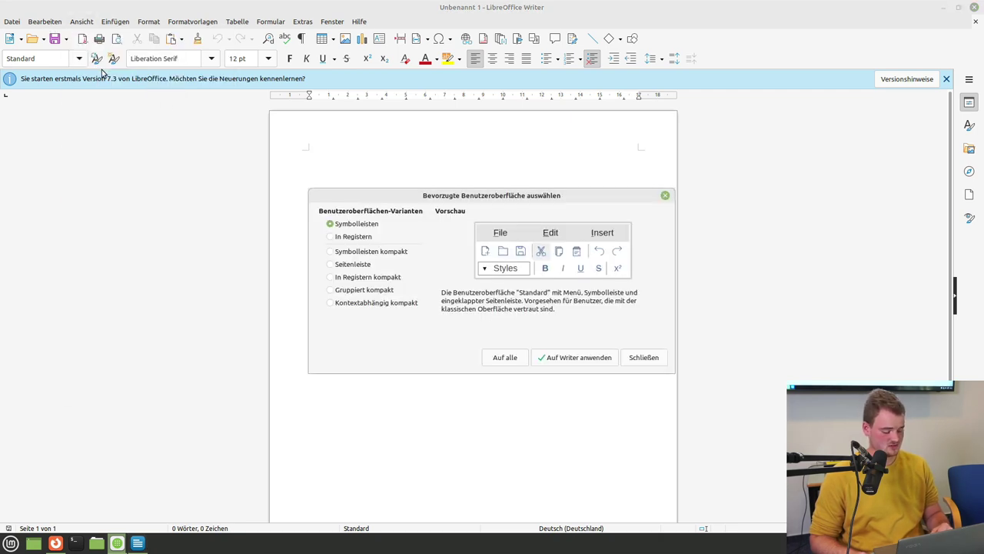
click(344, 238)
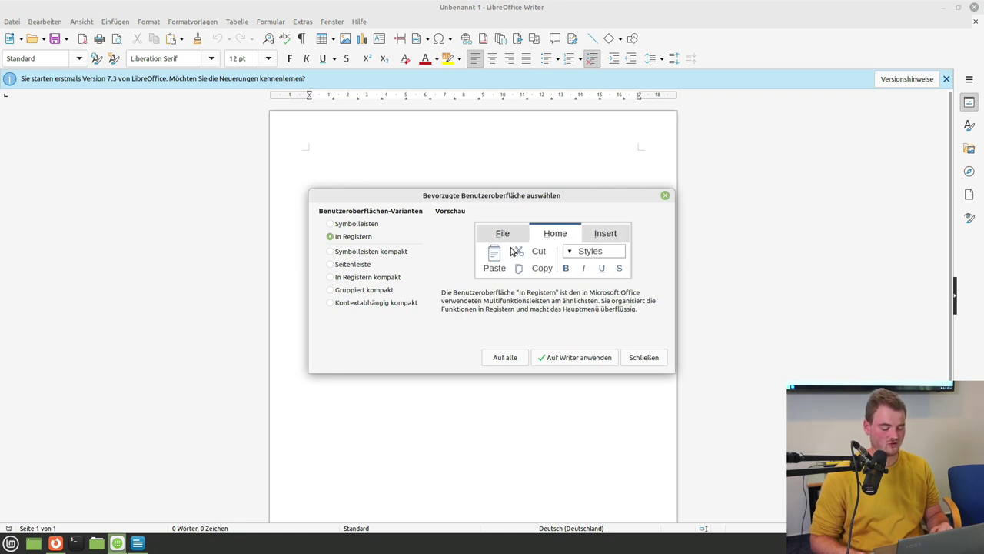
click(514, 359)
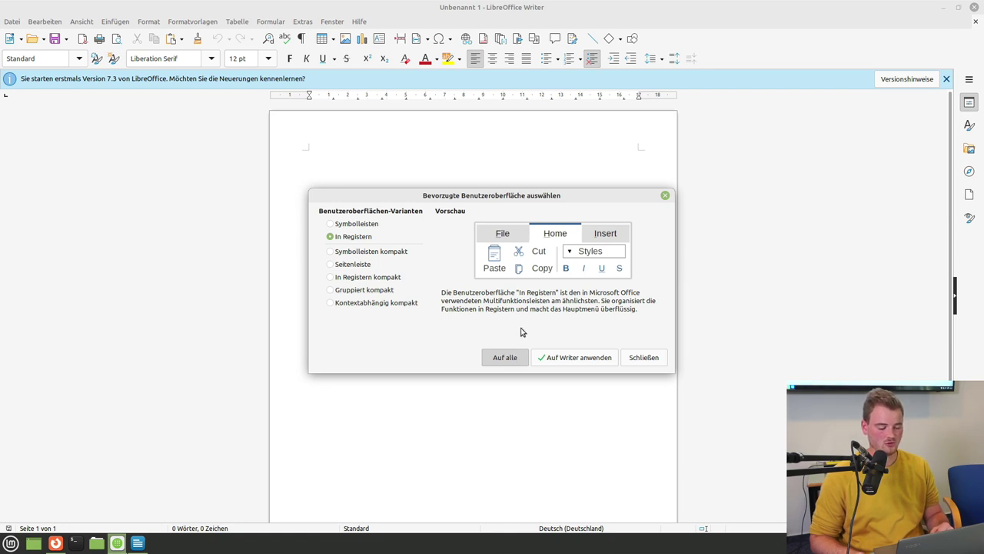
click(643, 358)
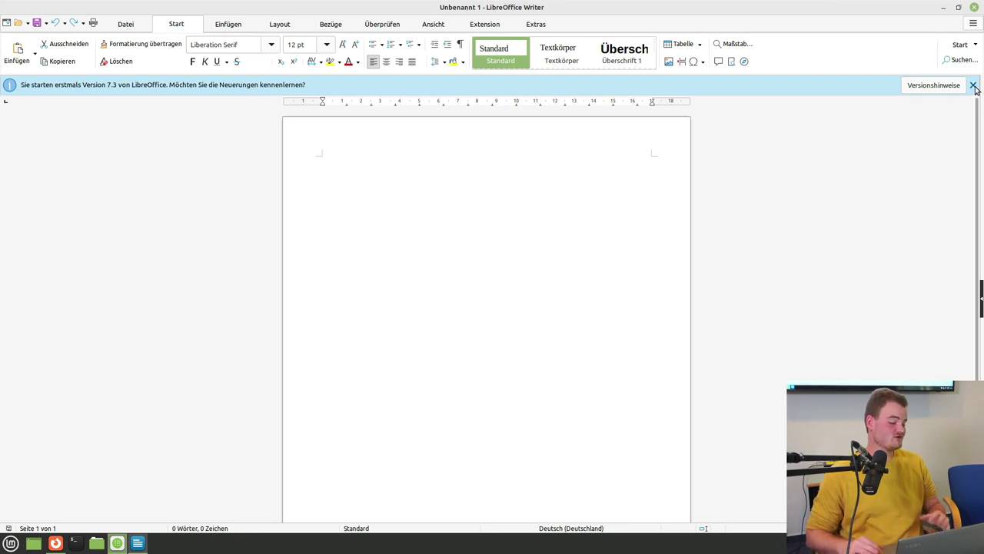
Dismiss the version notice and glance at the main options menu without choosing anything.
click(973, 85)
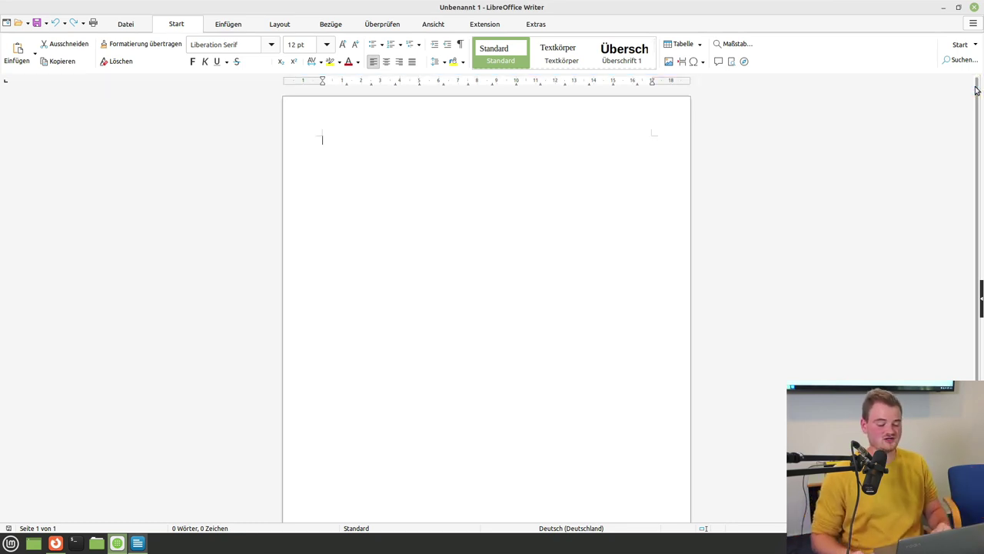
click(973, 23)
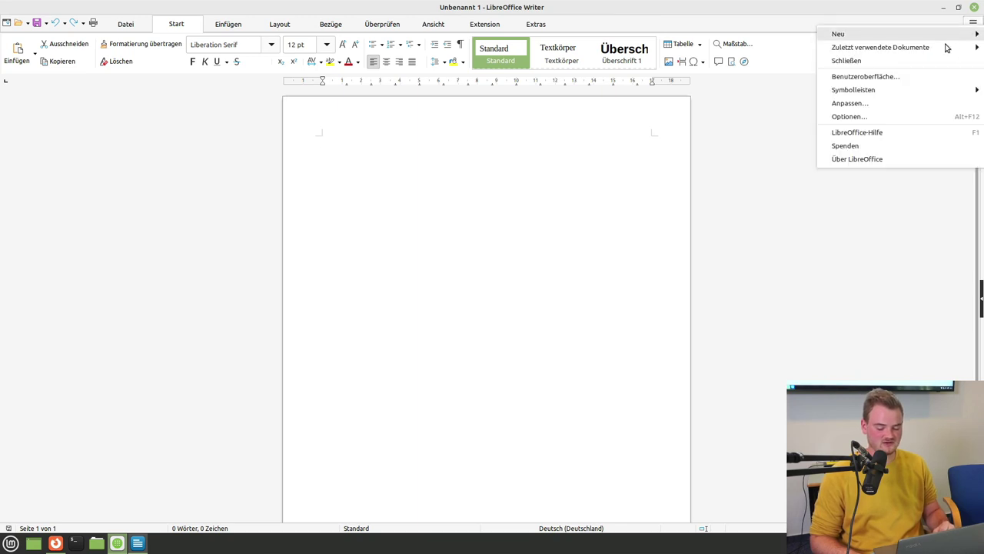
key(Escape)
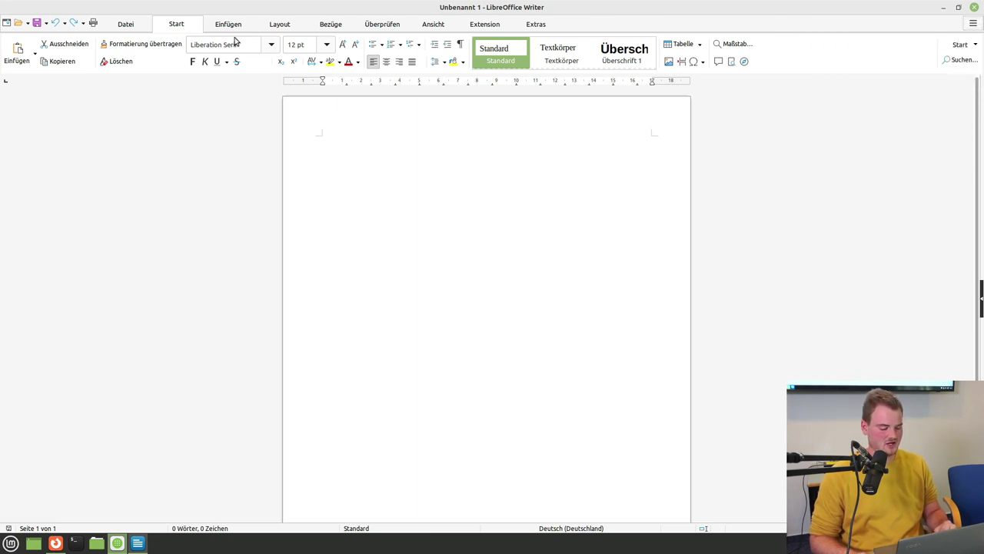
Browse the Insert, Layout, References, Review, View, Extension and Tools tabs, then close Writer.
click(213, 23)
click(283, 25)
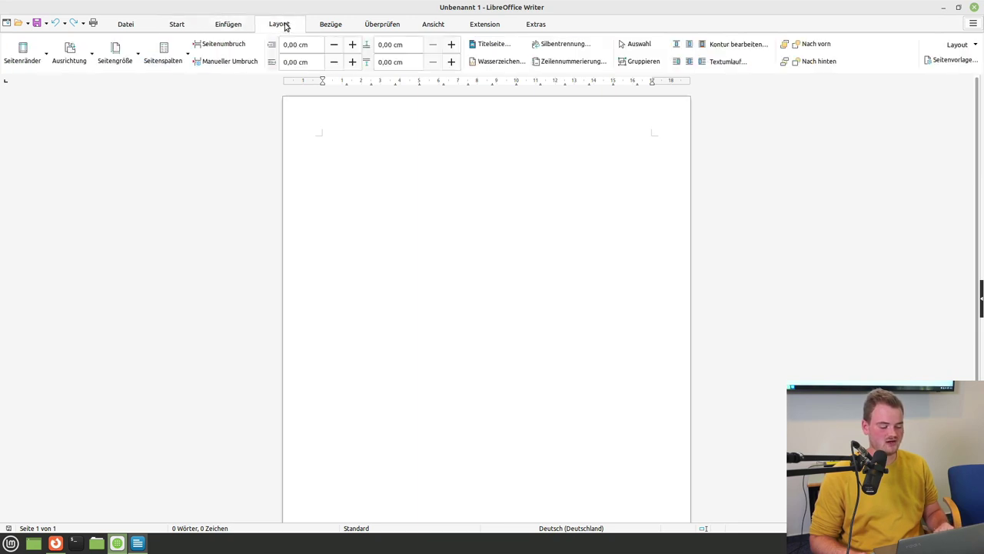
click(342, 25)
click(376, 24)
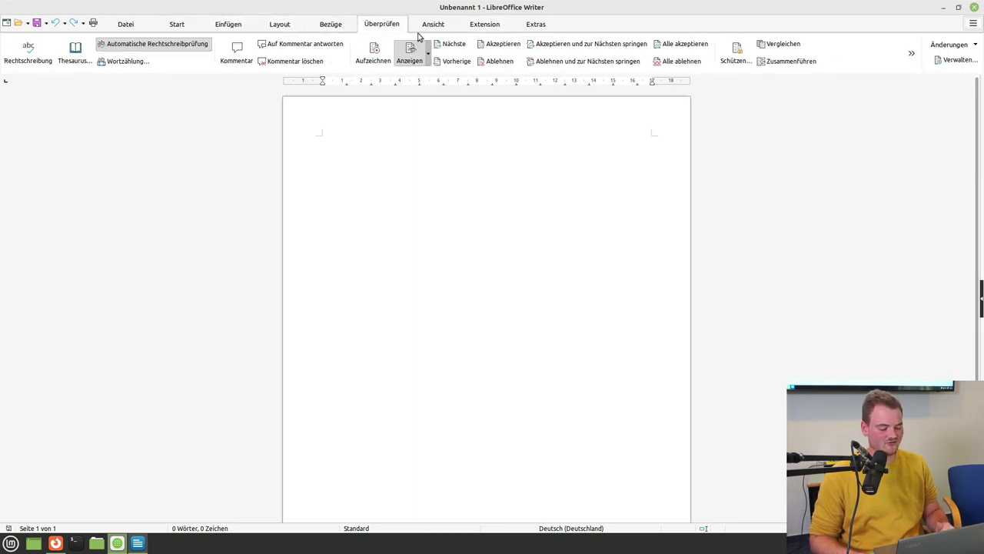
click(432, 26)
click(474, 24)
click(534, 25)
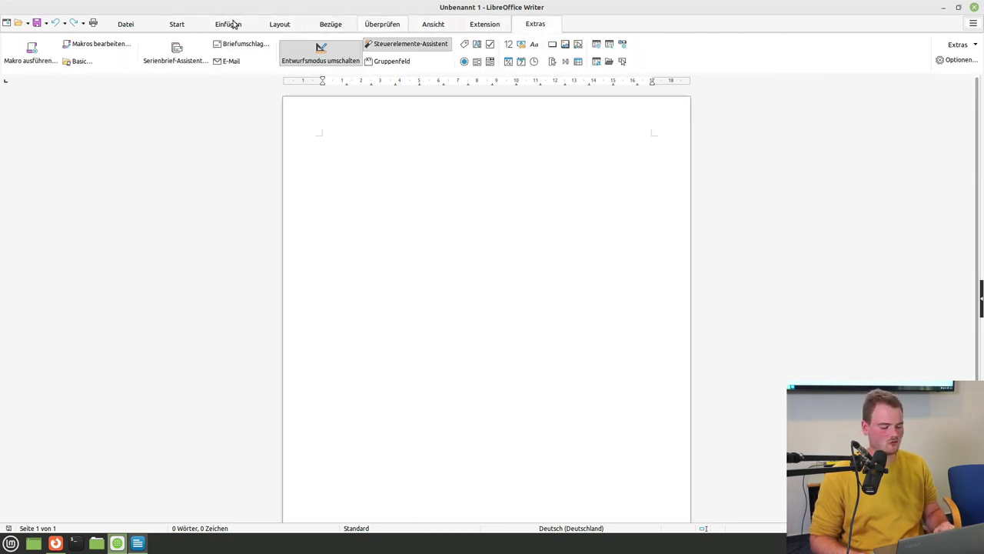
click(166, 24)
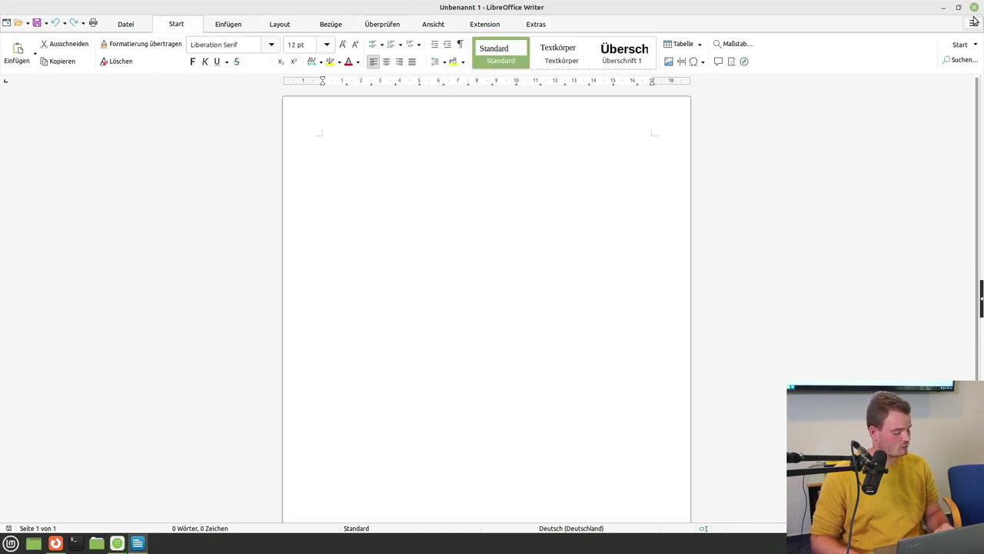
click(977, 9)
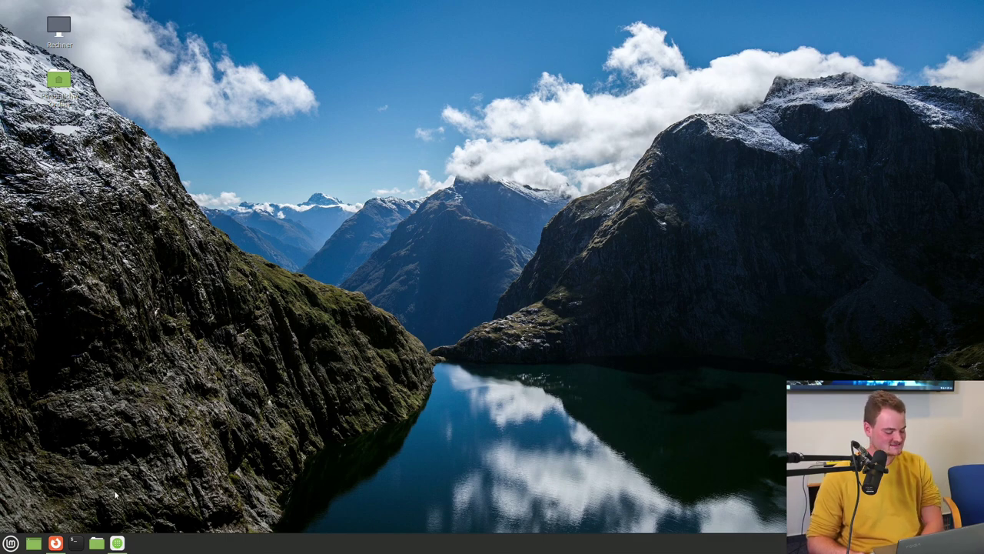
Restore Firefox from the taskbar and open a third, empty tab.
click(56, 543)
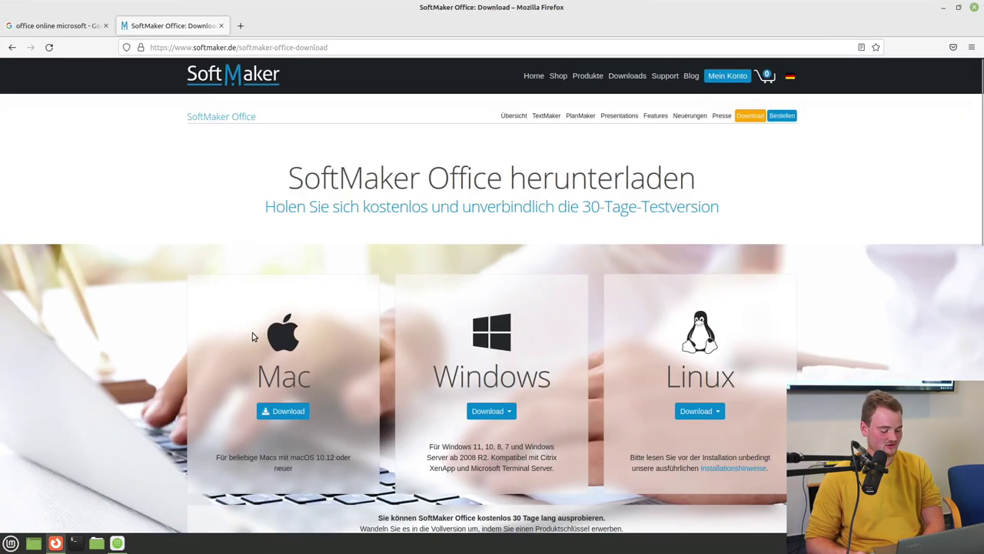
click(241, 25)
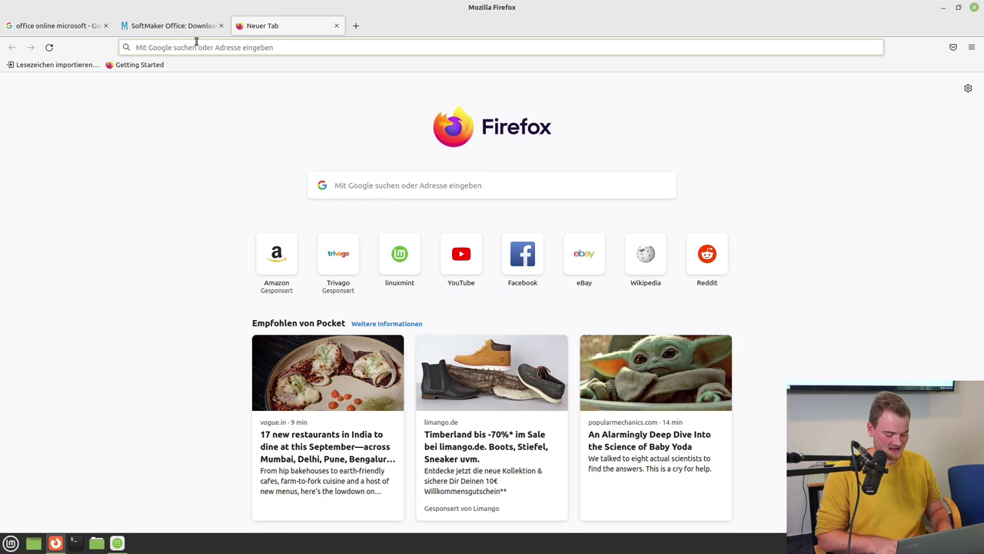
Go to protondb.com and open its compatibility dashboard.
text(proton)
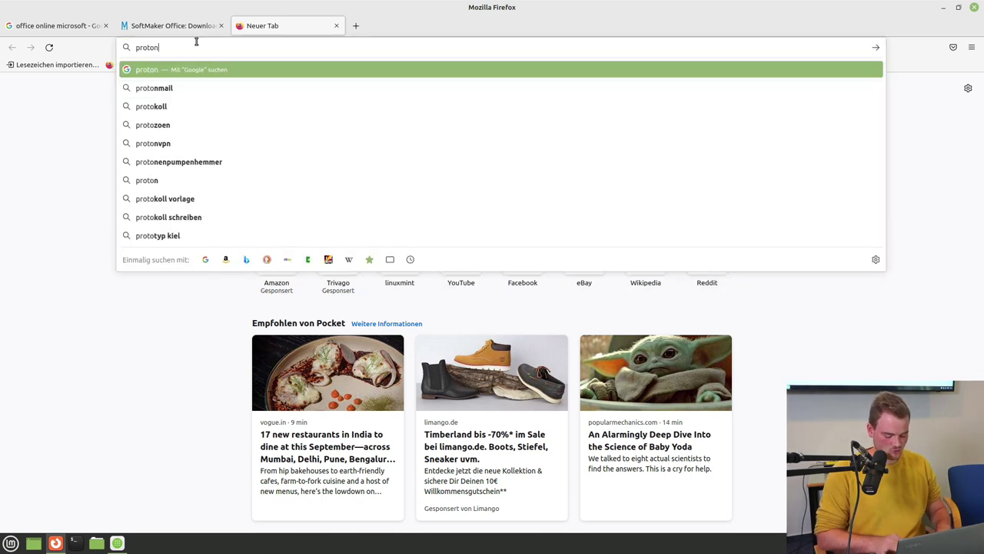
text(db)
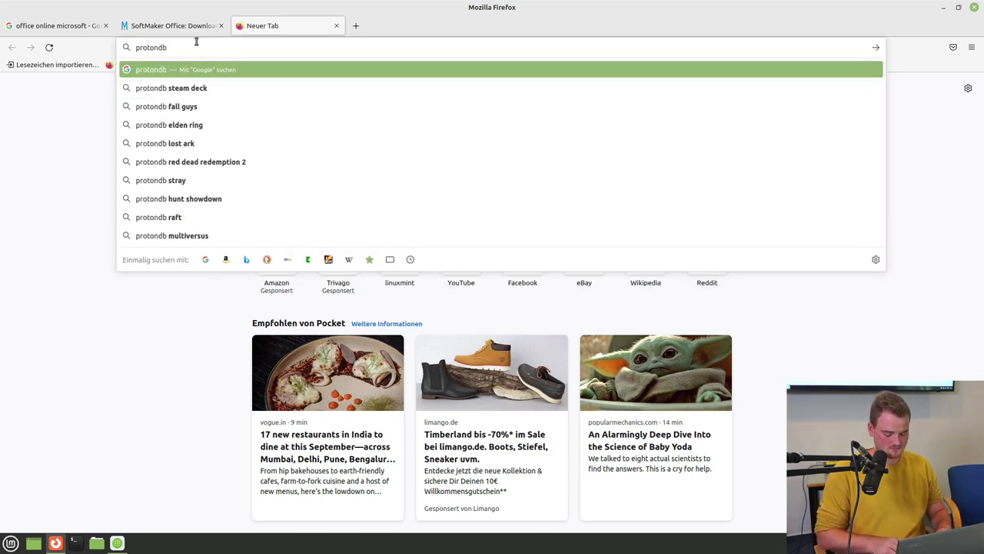
text(.com)
key(Return)
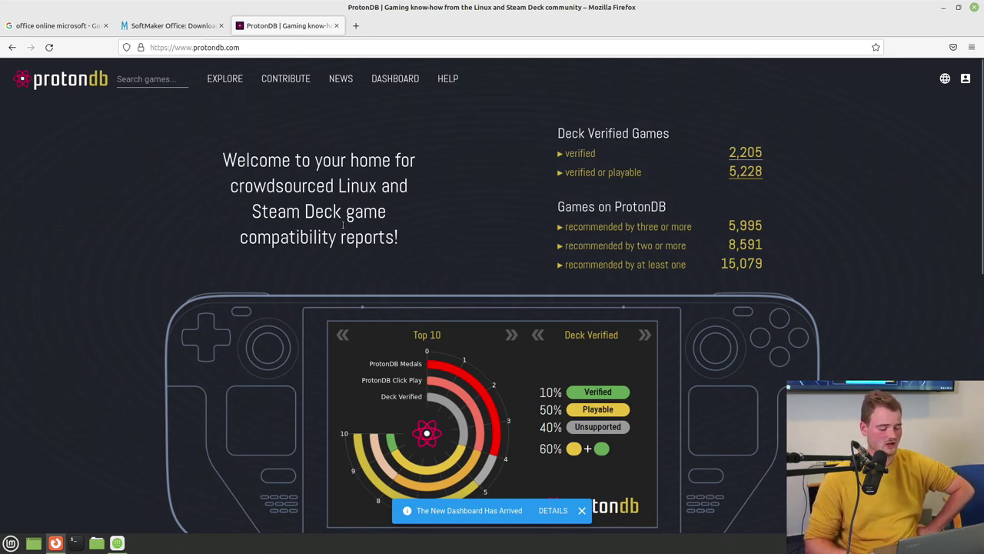
scroll(320, 211, down, 7)
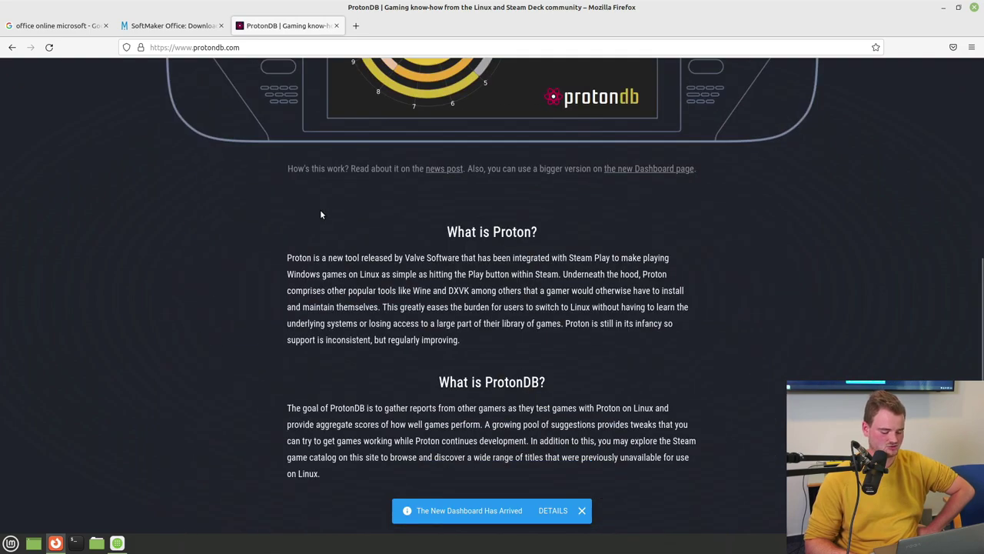
scroll(321, 210, up, 5)
scroll(321, 211, up, 2)
click(226, 80)
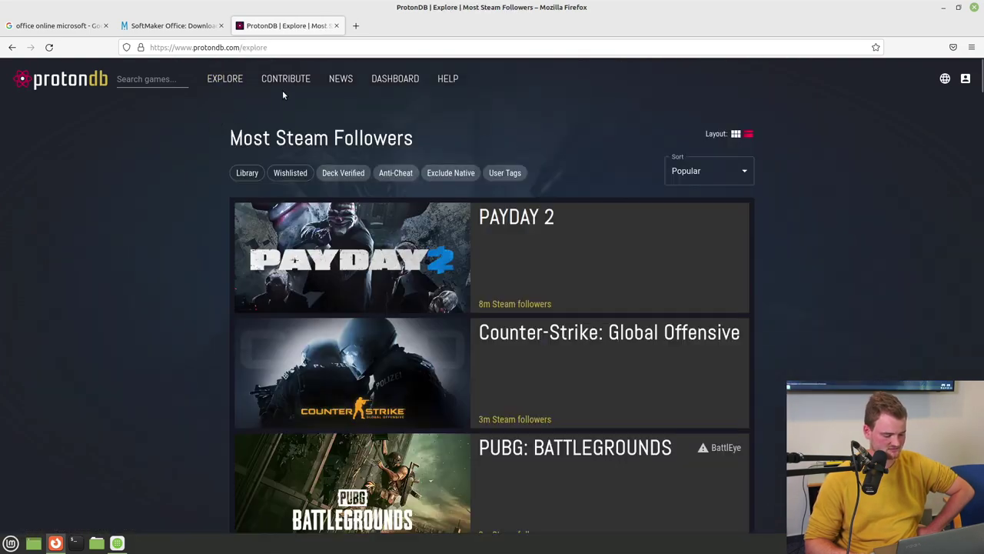
click(394, 79)
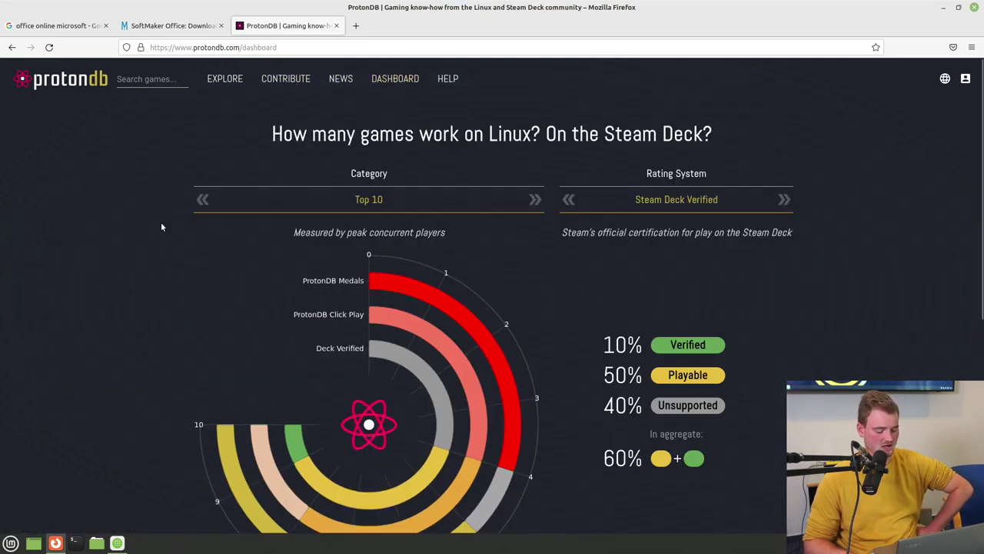
Cycle the Top 10 rating system through Medals, Click Play and back to Steam Deck Verified.
scroll(160, 222, down, 1)
scroll(180, 219, up, 1)
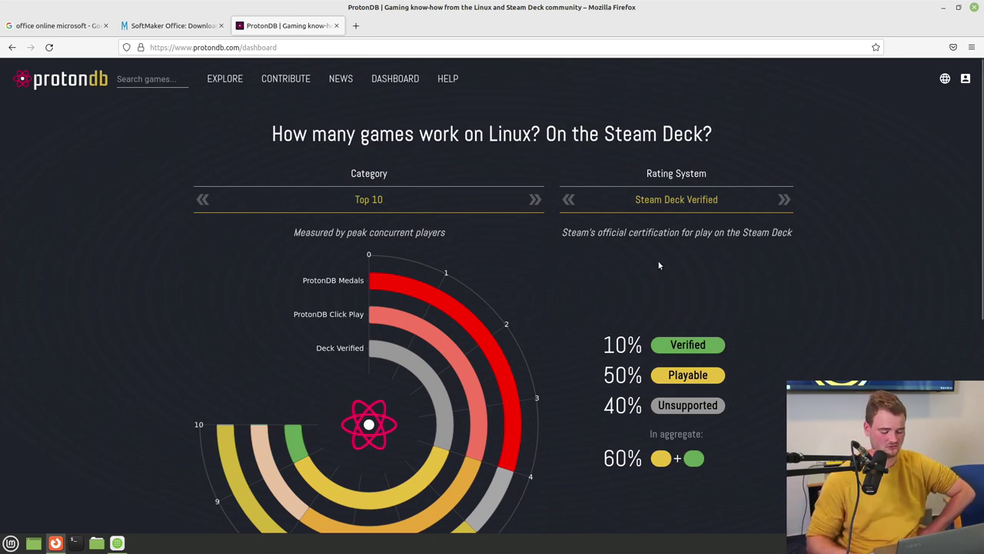
scroll(516, 366, down, 3)
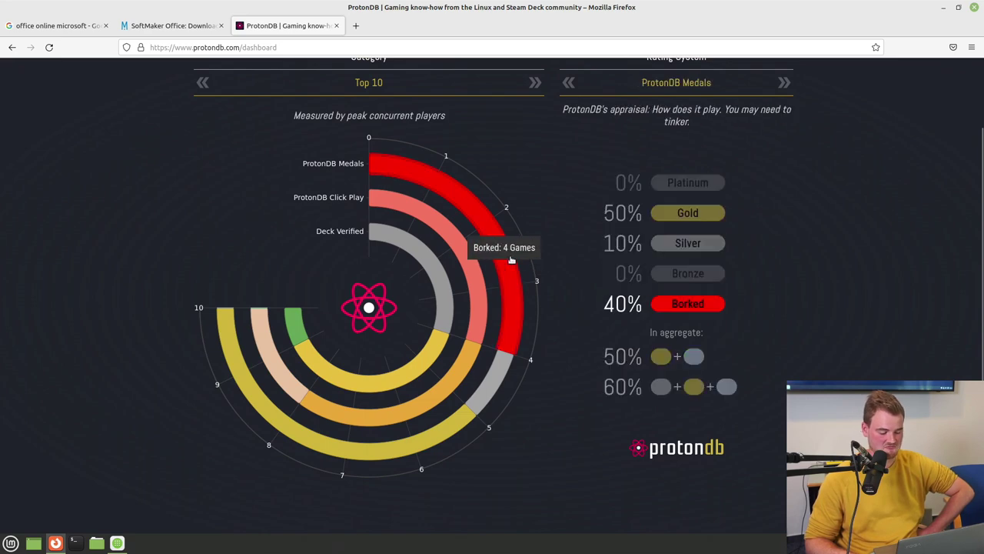
scroll(590, 286, down, 5)
scroll(590, 287, up, 7)
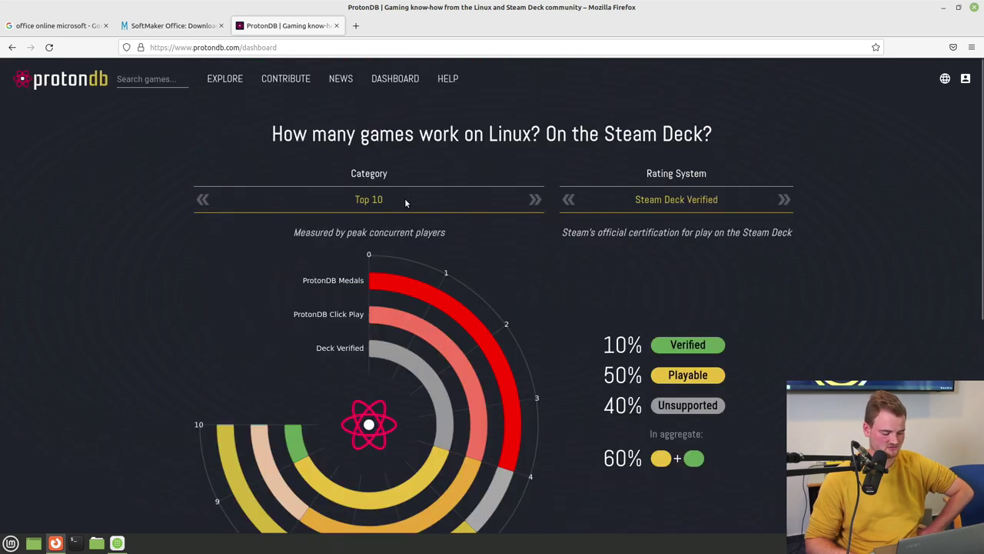
scroll(476, 206, down, 1)
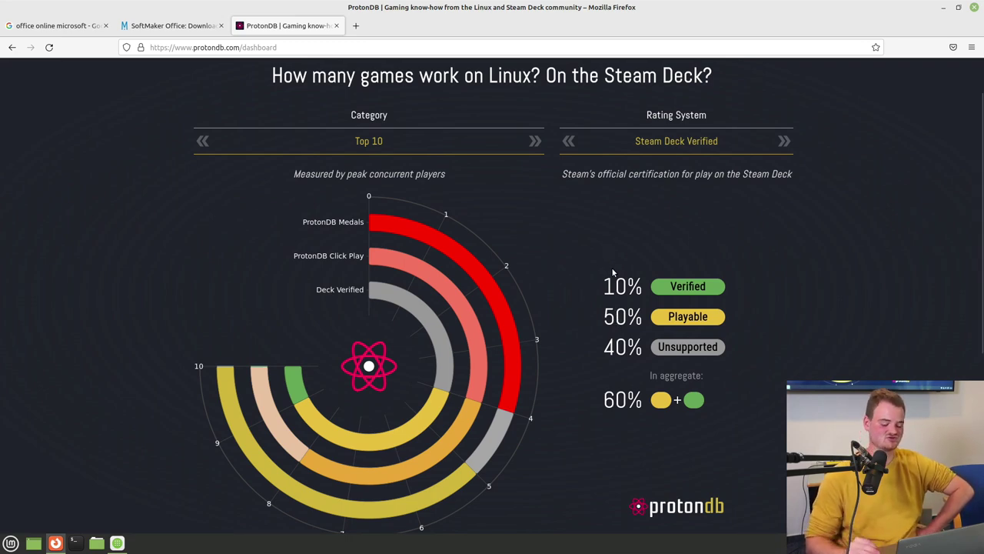
click(569, 142)
click(569, 142)
click(570, 142)
click(570, 143)
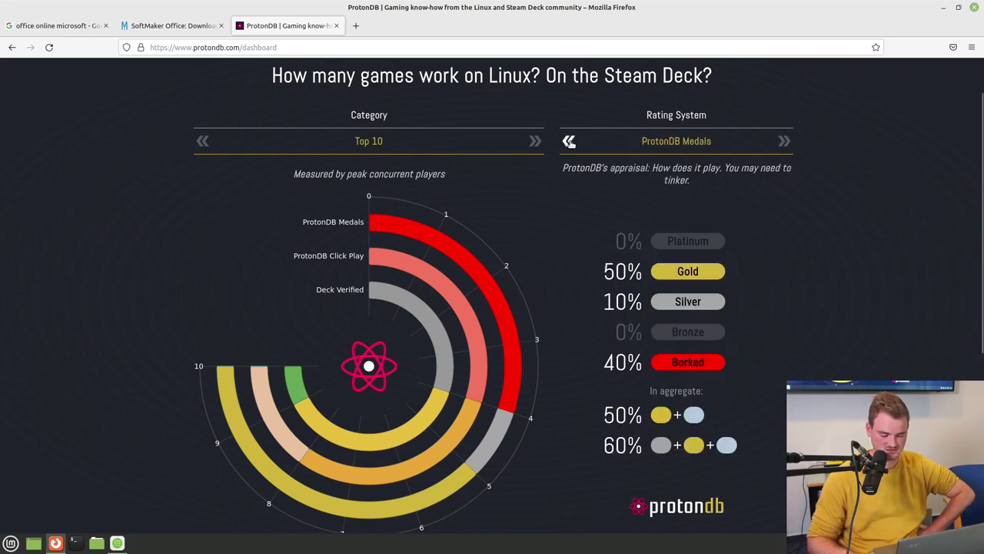
click(784, 142)
scroll(623, 312, up, 2)
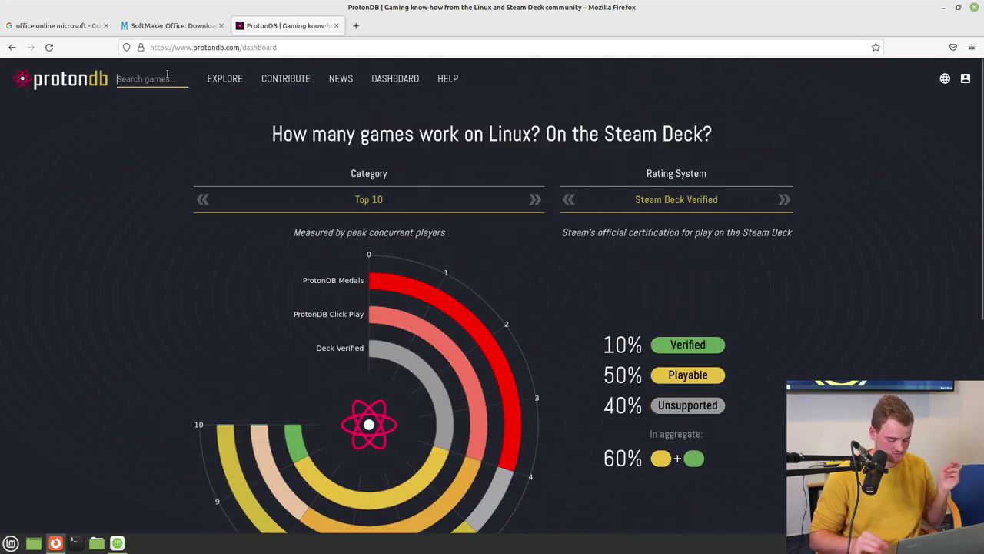
Replace the earlier search text with 'Farming' in the ProtonDB search box.
text(a)
text(nds)
text(wi)
key(BackSpace)
key(BackSpace)
key(BackSpace)
key(BackSpace)
text(Farming)
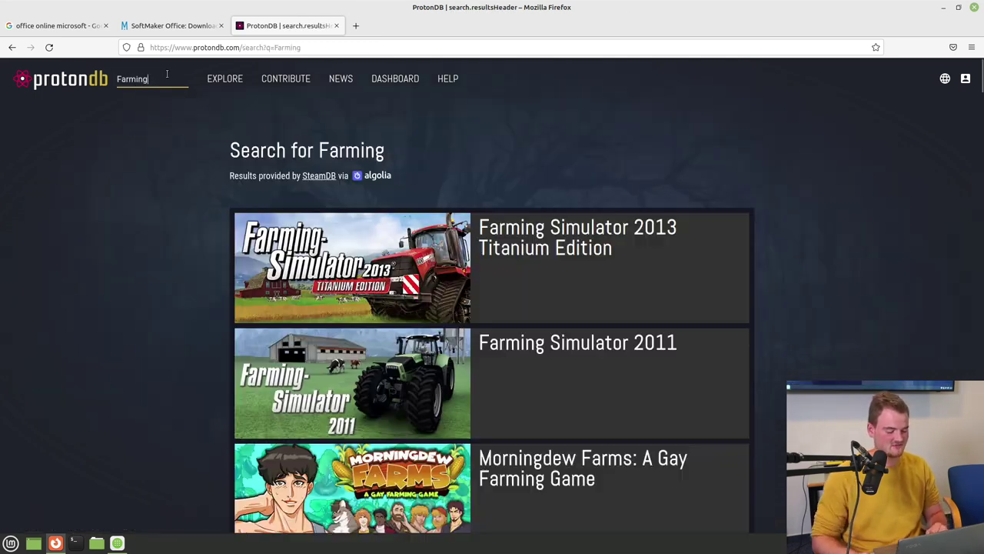
Check the results' ratings (Titanium Edition Gold, Farming Simulator 2011 Platinum), then clear the search.
mouse_move(700, 226)
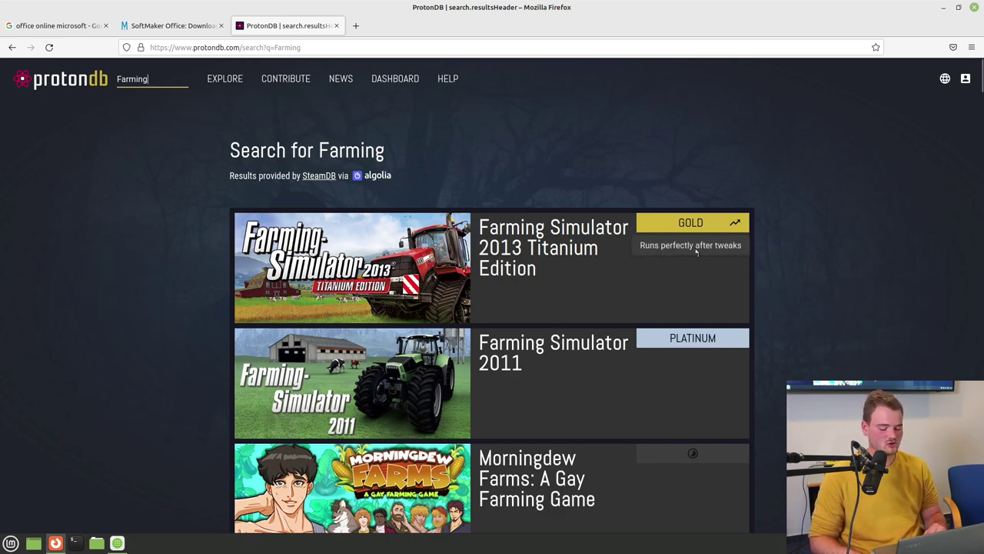
mouse_move(692, 346)
scroll(691, 331, down, 8)
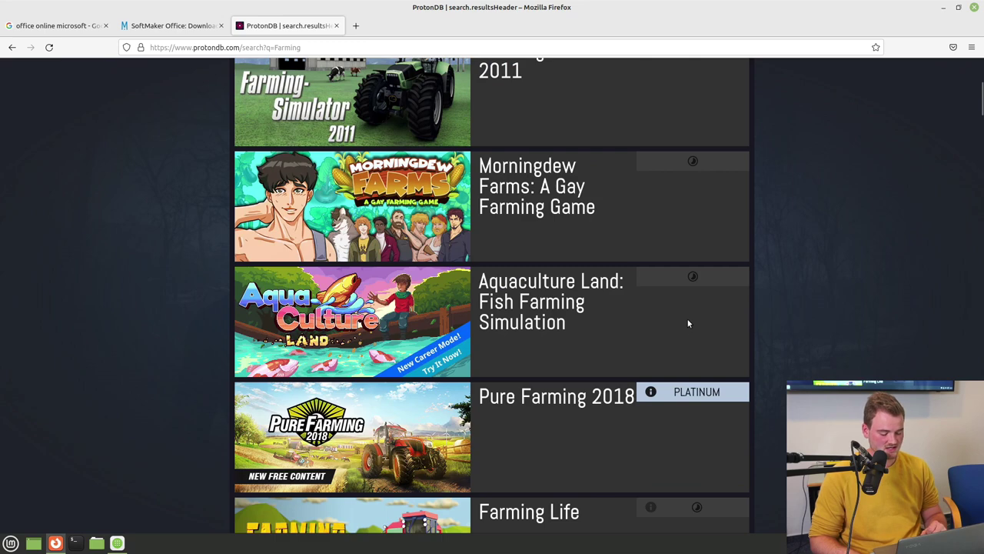
mouse_move(694, 272)
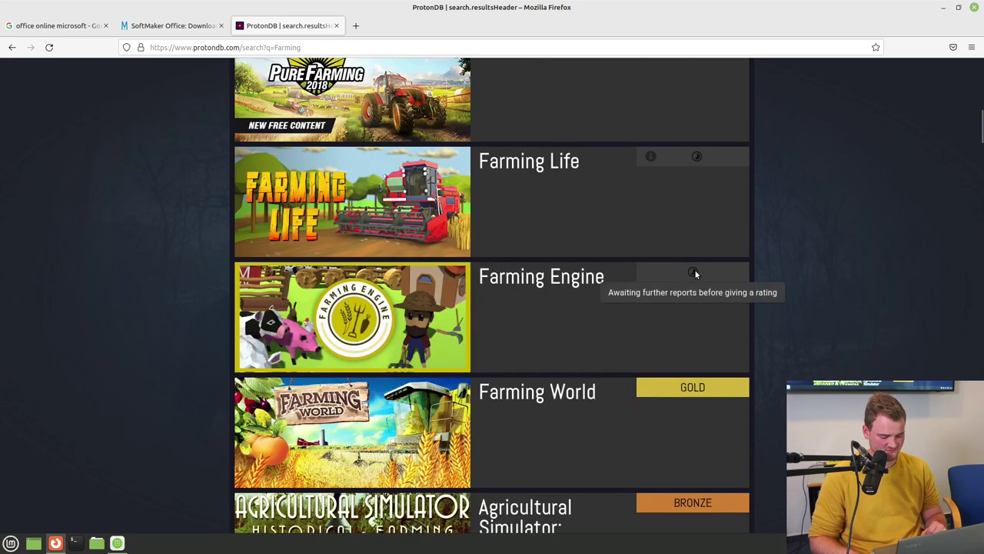
mouse_move(694, 156)
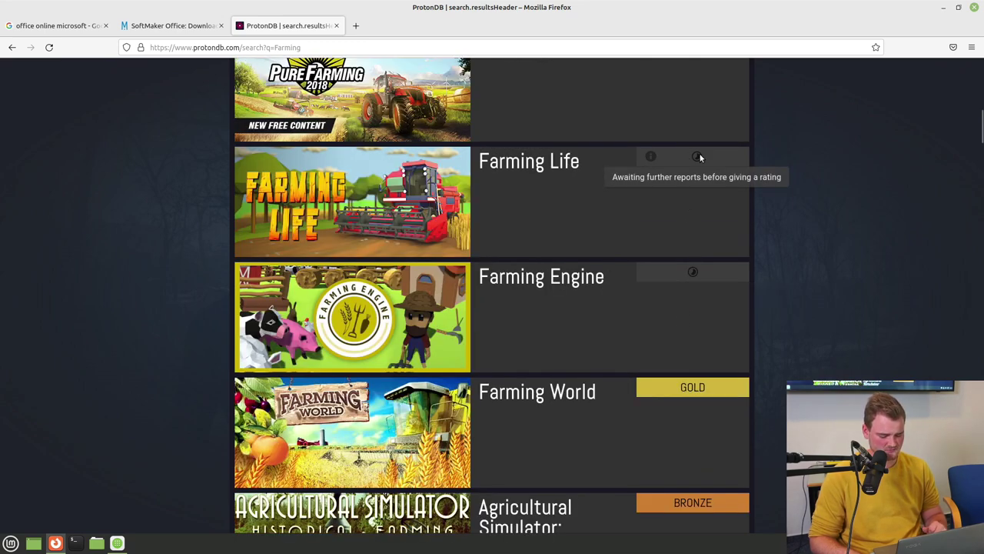
scroll(698, 343, down, 3)
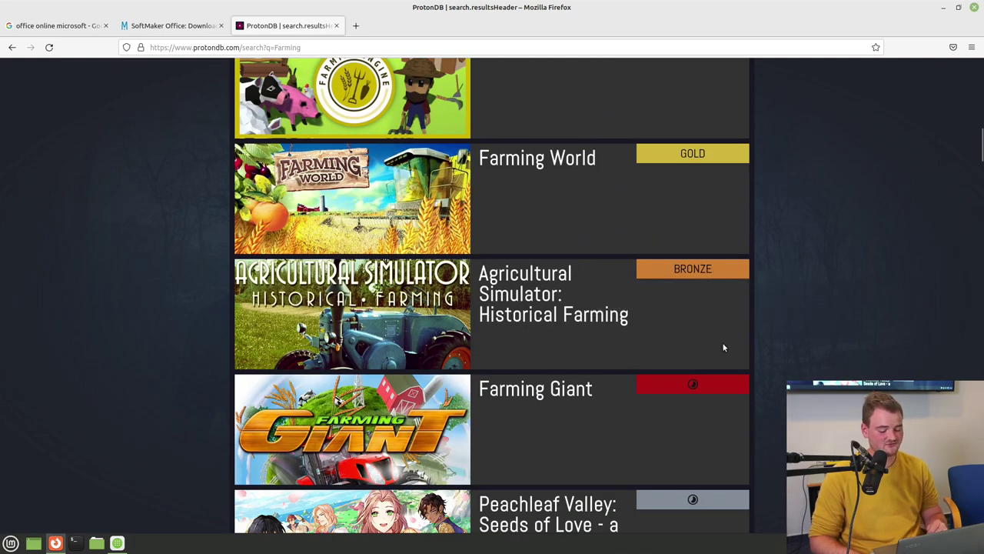
scroll(706, 385, down, 5)
scroll(677, 338, up, 10)
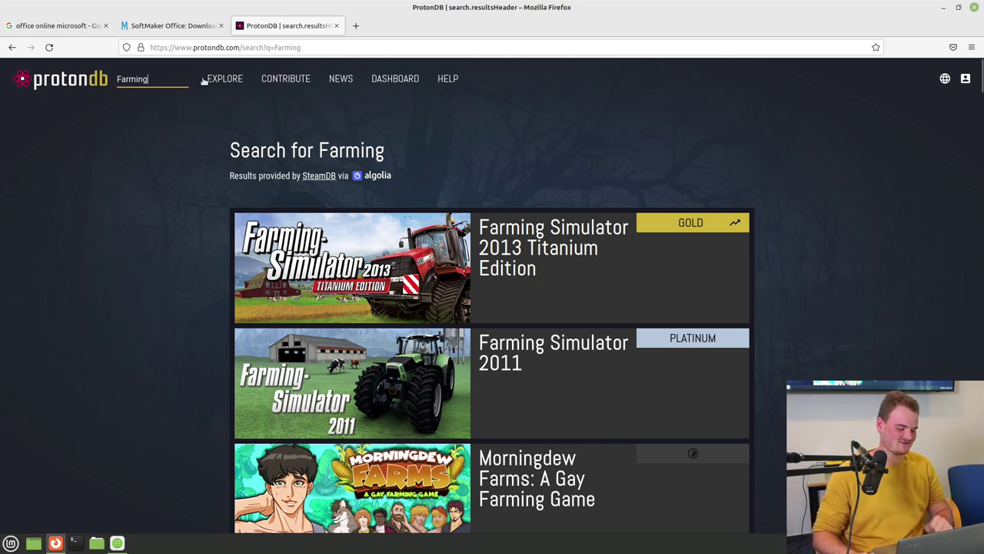
key(ctrl+a)
key(BackSpace)
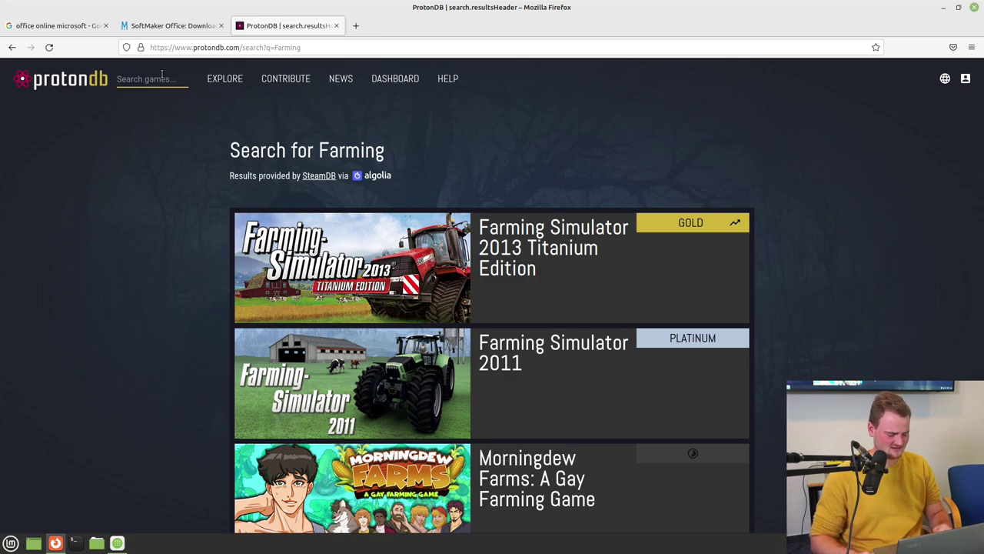
Load mastodon.social in a new fourth tab.
click(359, 28)
text(maszo)
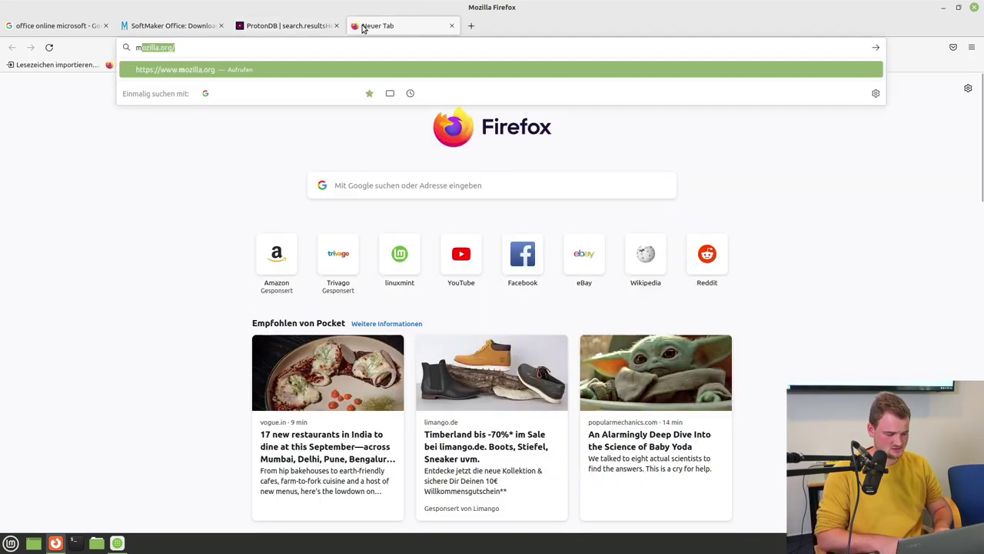
key(BackSpace)
key(BackSpace)
text(todon)
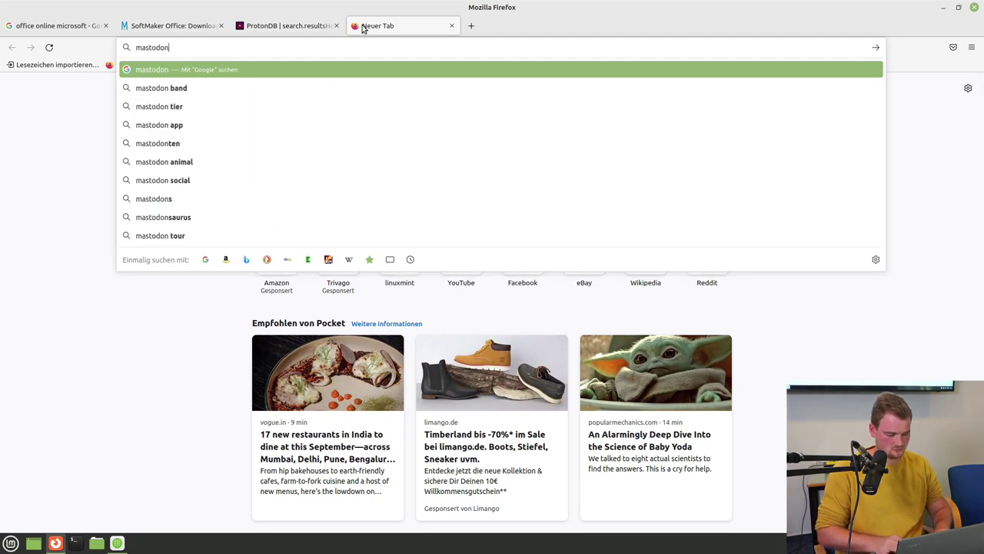
text(.onl)
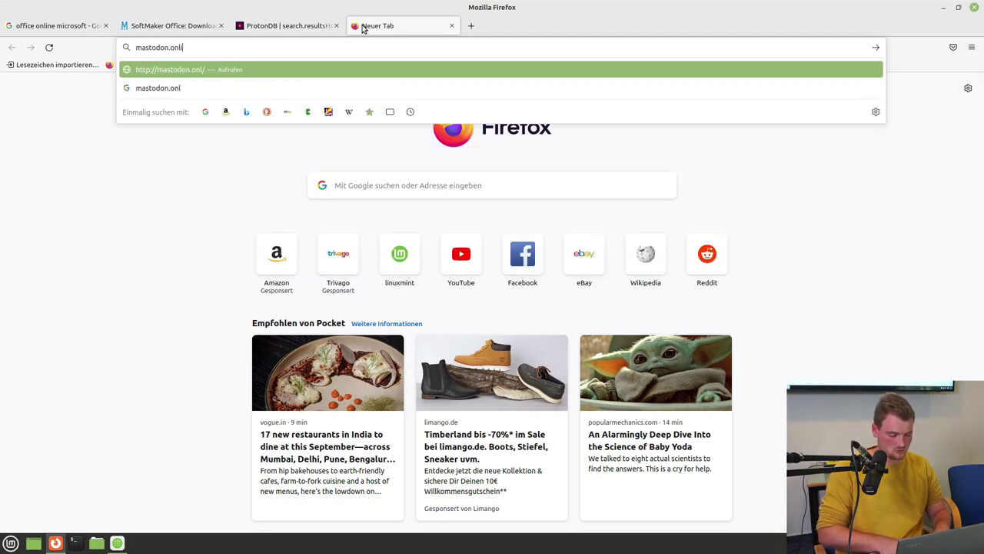
key(BackSpace)
key(BackSpace)
key(BackSpace)
text(social)
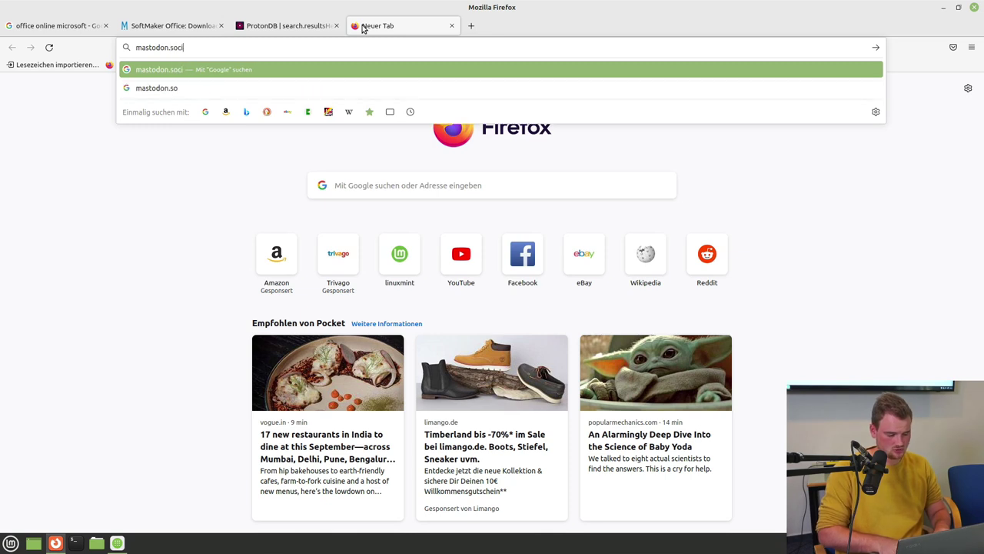
key(Return)
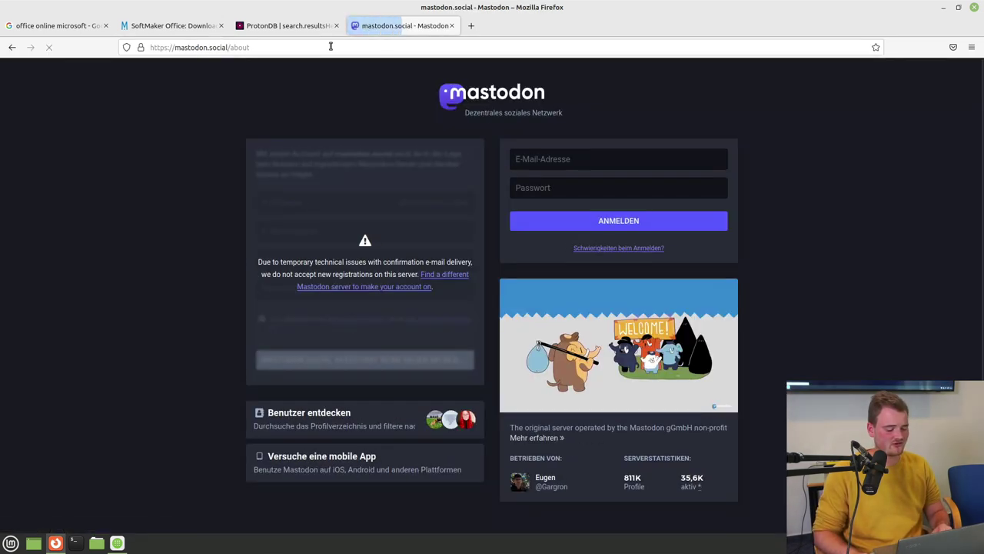
click(331, 47)
click(332, 45)
key(BackSpace)
key(BackSpace)
key(BackSpace)
key(BackSpace)
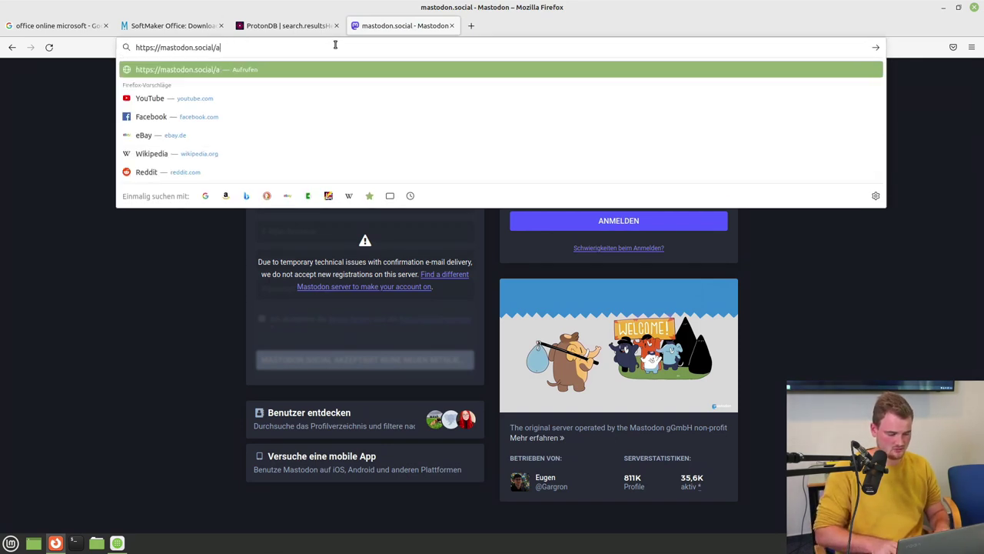
key(BackSpace)
text(linuxguides)
key(Return)
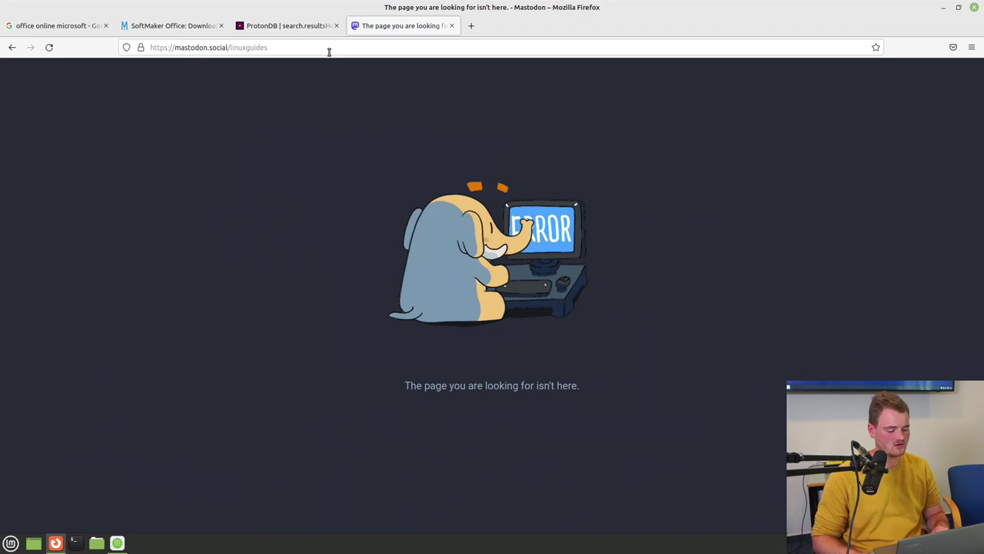
double_click(328, 49)
key(Left)
text(@)
key(Return)
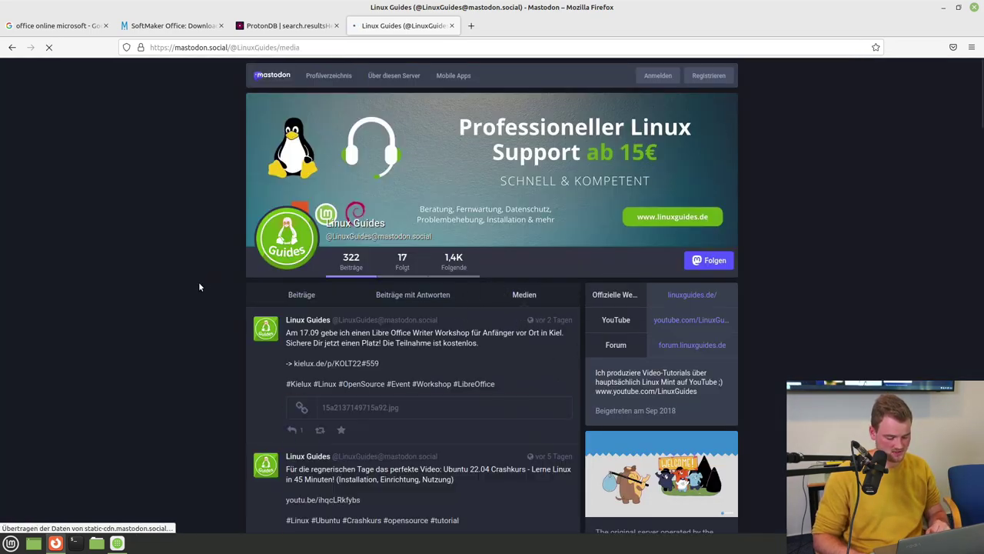
Scroll the feed to the Linux & Spiele graphic and open it full size.
scroll(187, 285, down, 10)
scroll(189, 268, down, 10)
scroll(189, 266, down, 15)
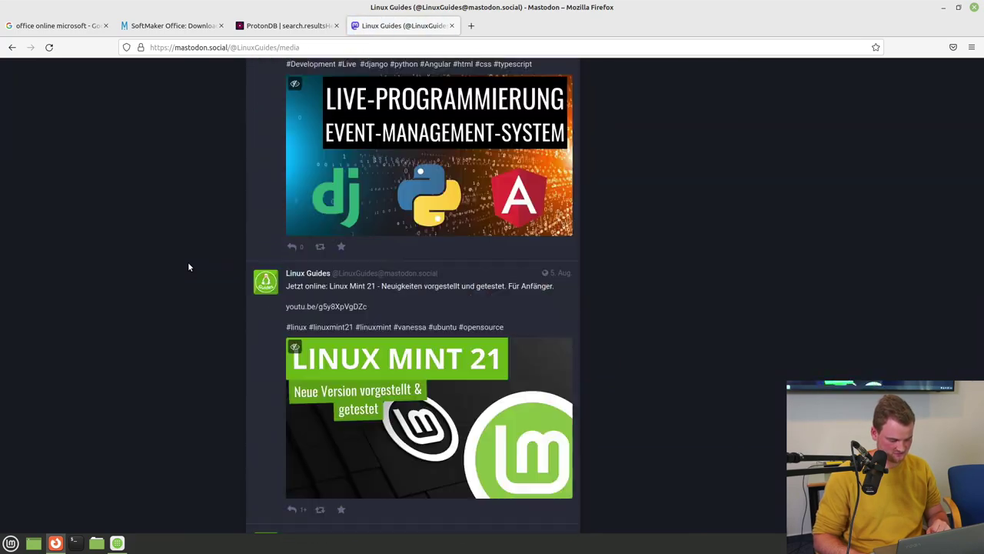
scroll(189, 267, down, 15)
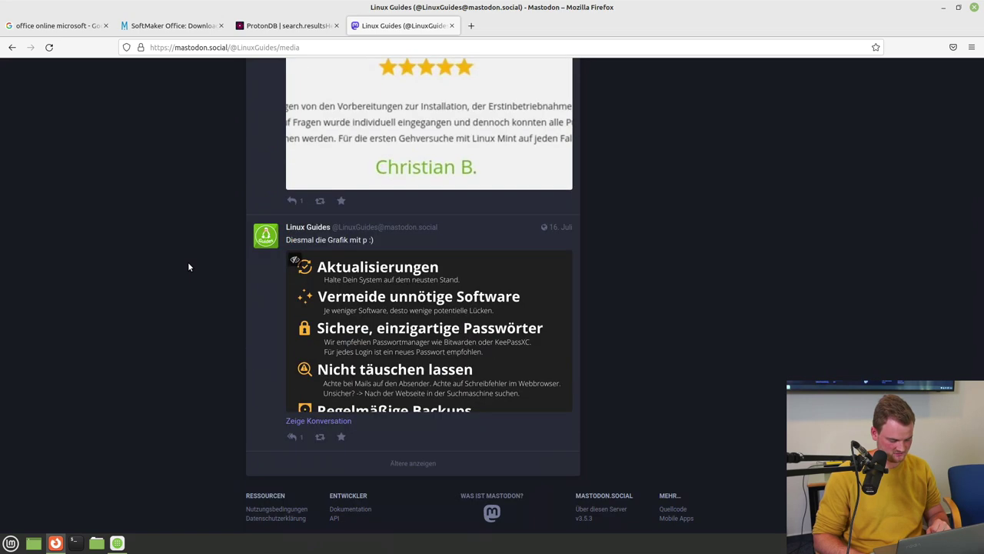
scroll(188, 267, down, 1)
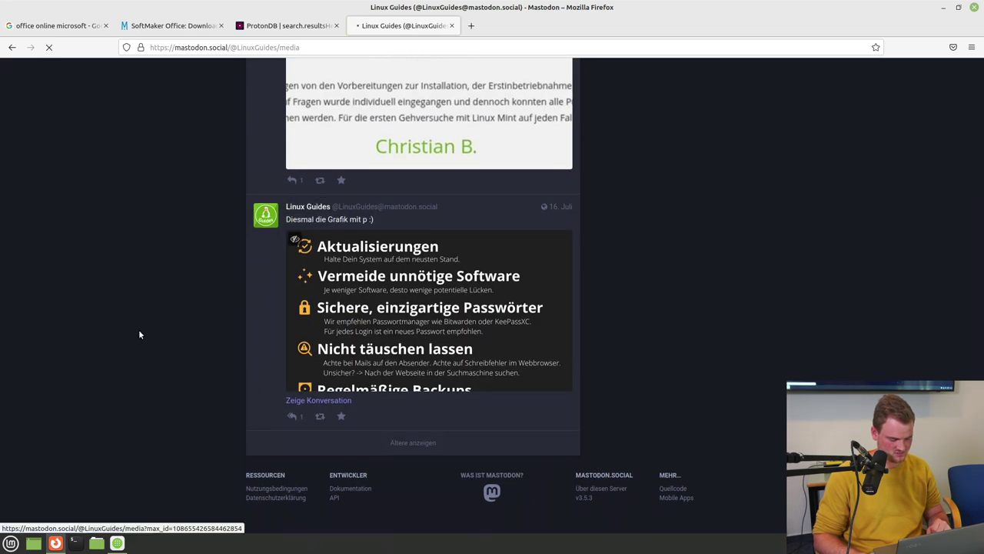
scroll(138, 329, down, 10)
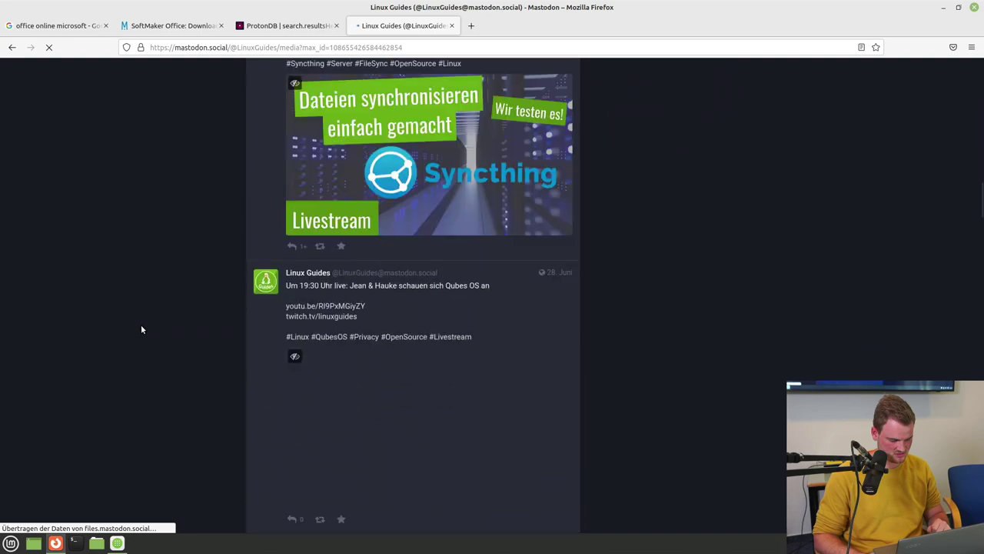
scroll(140, 329, up, 15)
scroll(141, 329, down, 15)
scroll(181, 357, down, 15)
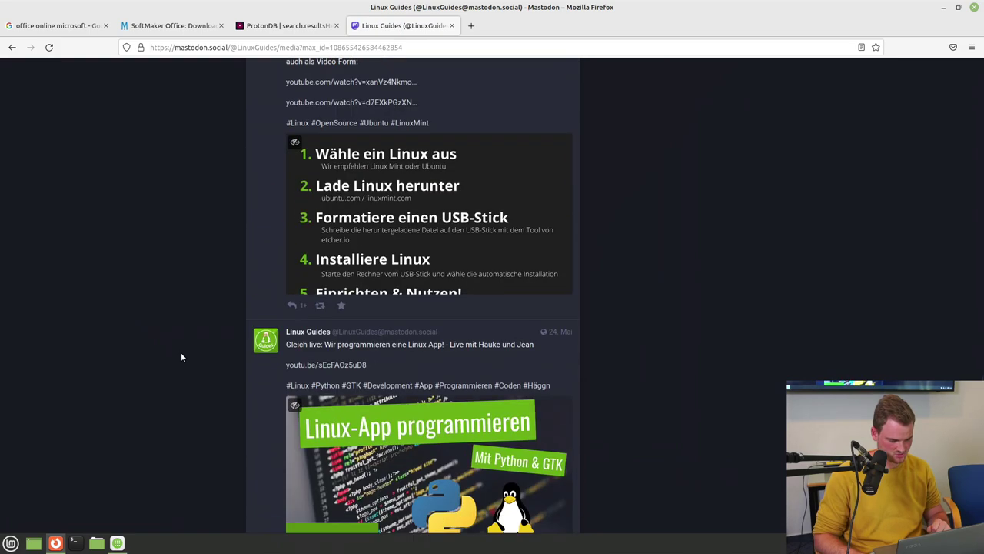
scroll(181, 356, up, 5)
click(569, 283)
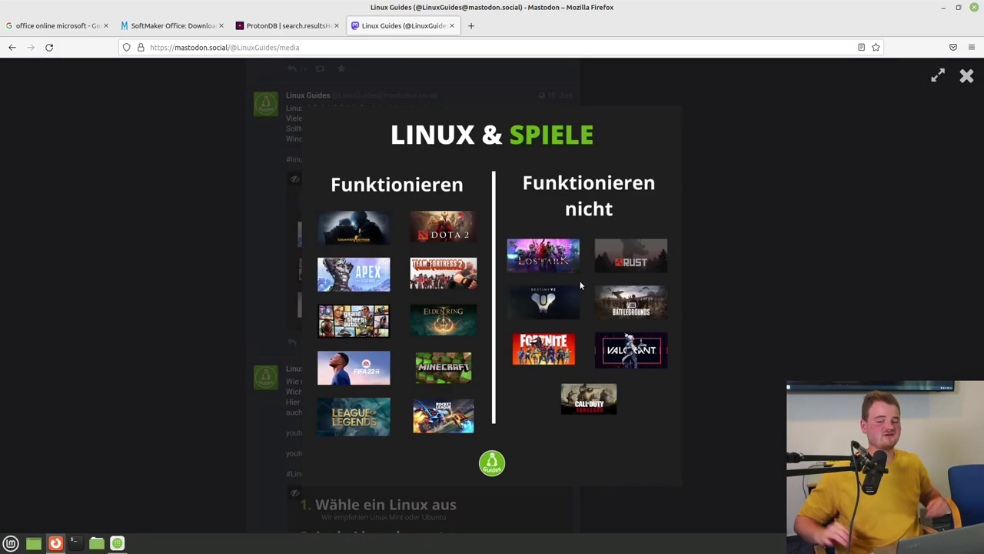
Open the Linux & Spiele image in its own tab and view it fullscreen.
right_click(637, 262)
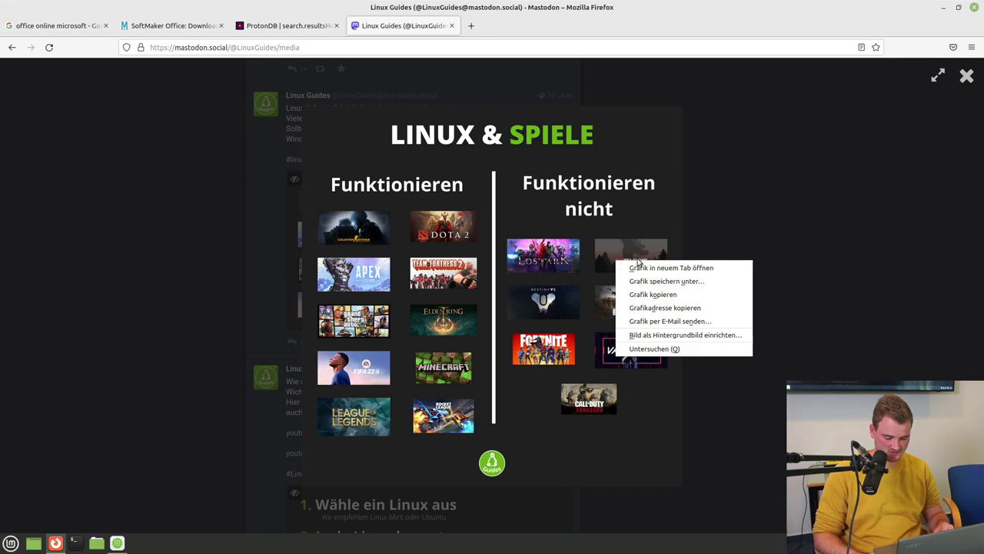
click(643, 268)
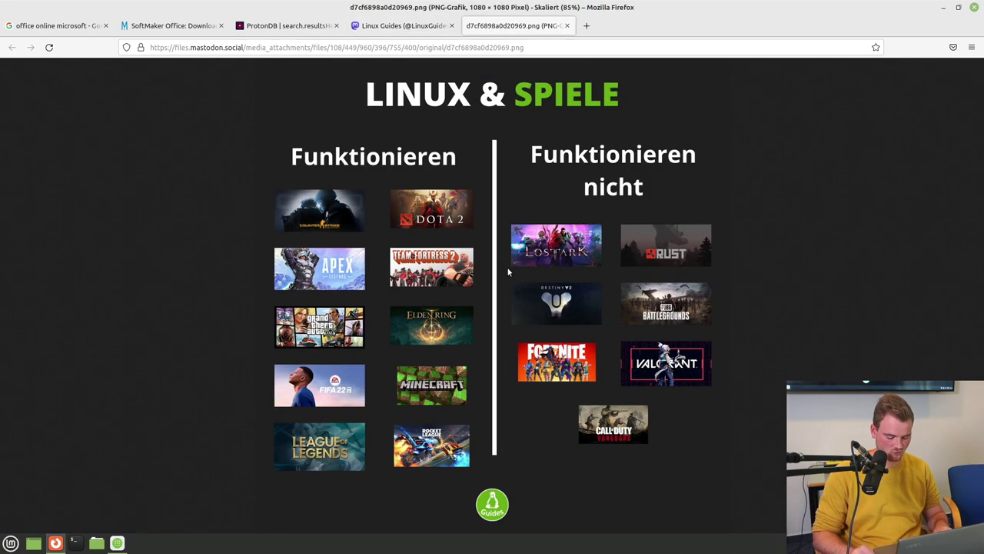
key(F11)
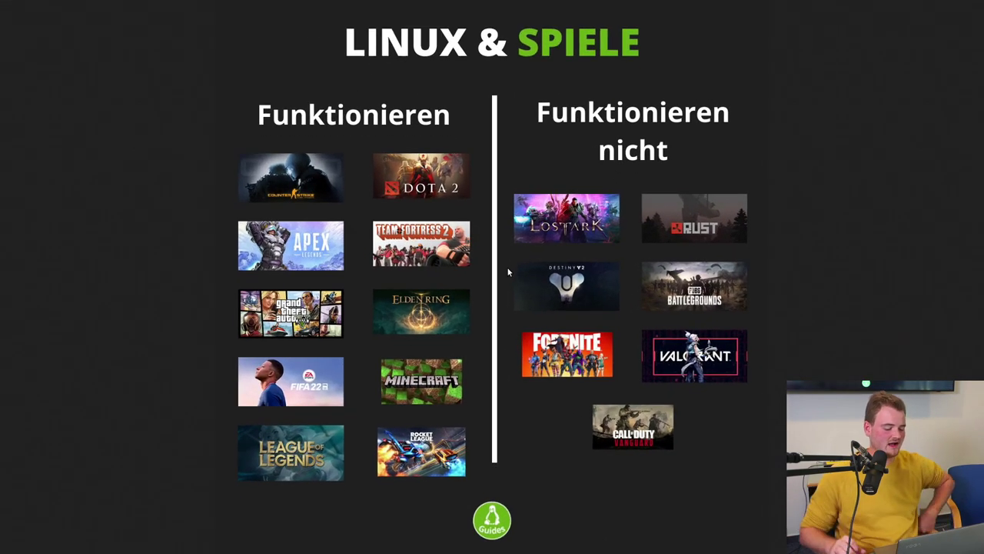
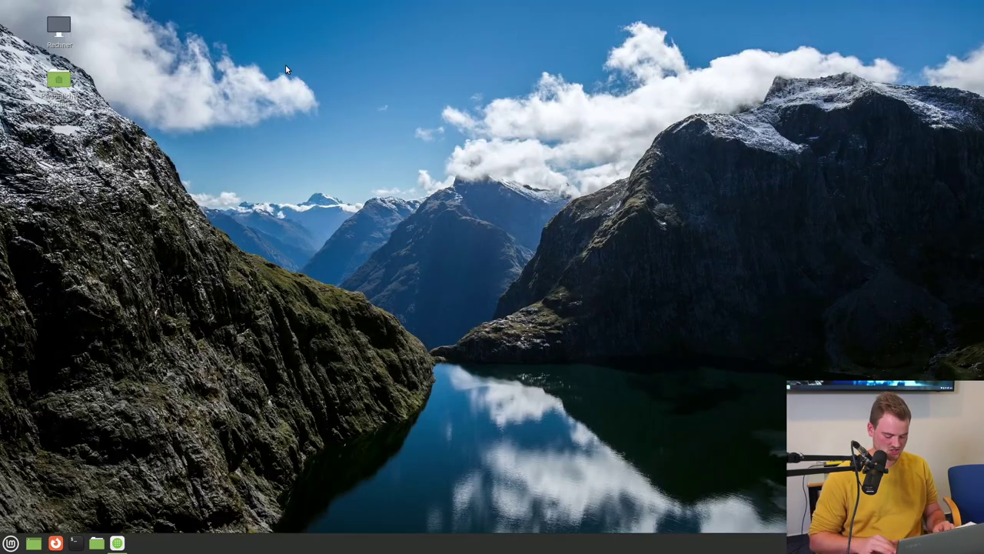
Unlock the VM session with the account password and close the Ubuntu Software window.
key(alt+Tab)
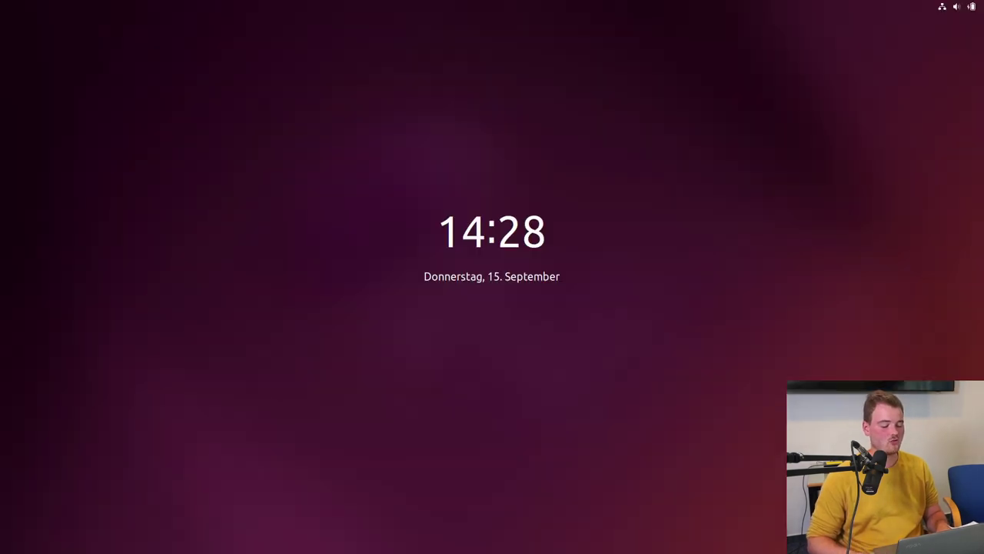
key(space)
text(********)
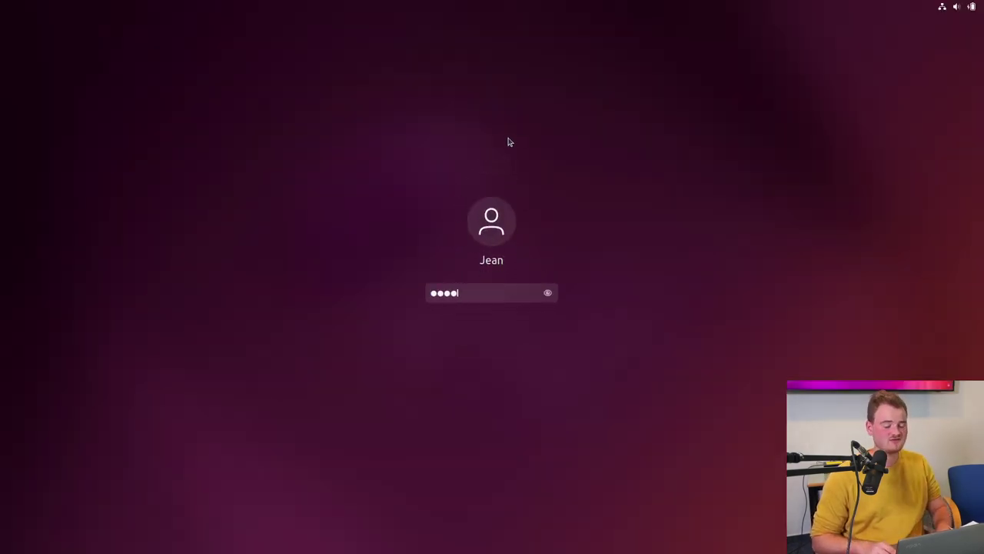
key(Return)
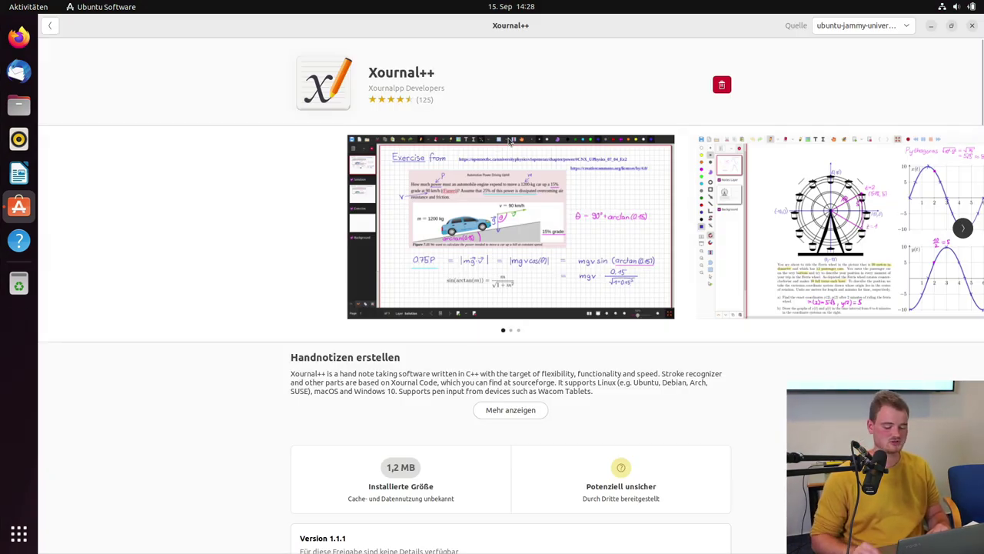
click(972, 26)
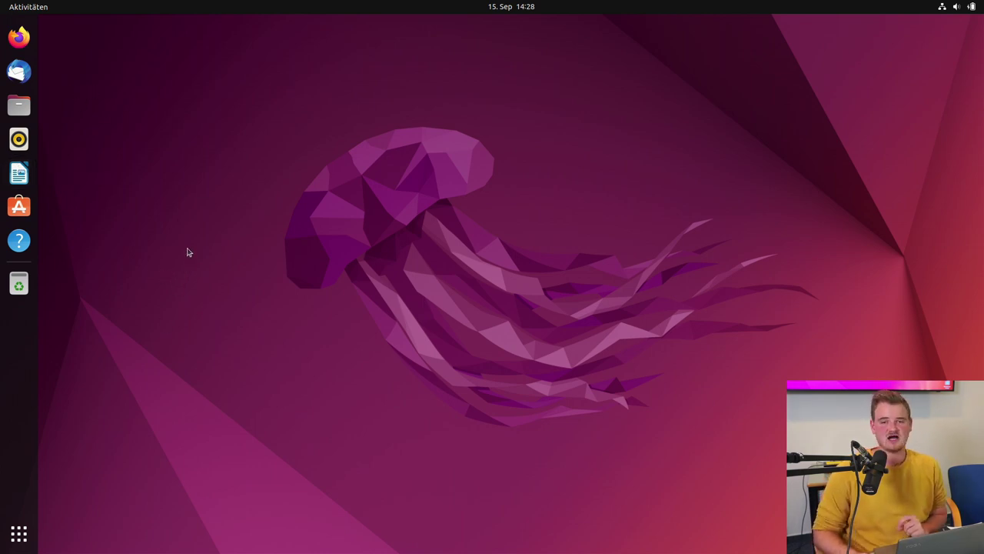
click(23, 535)
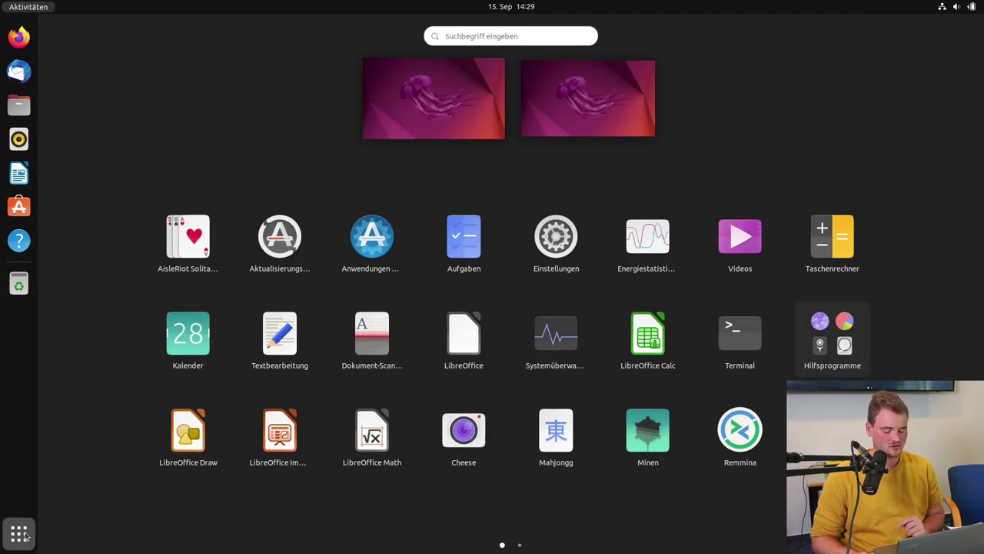
click(372, 339)
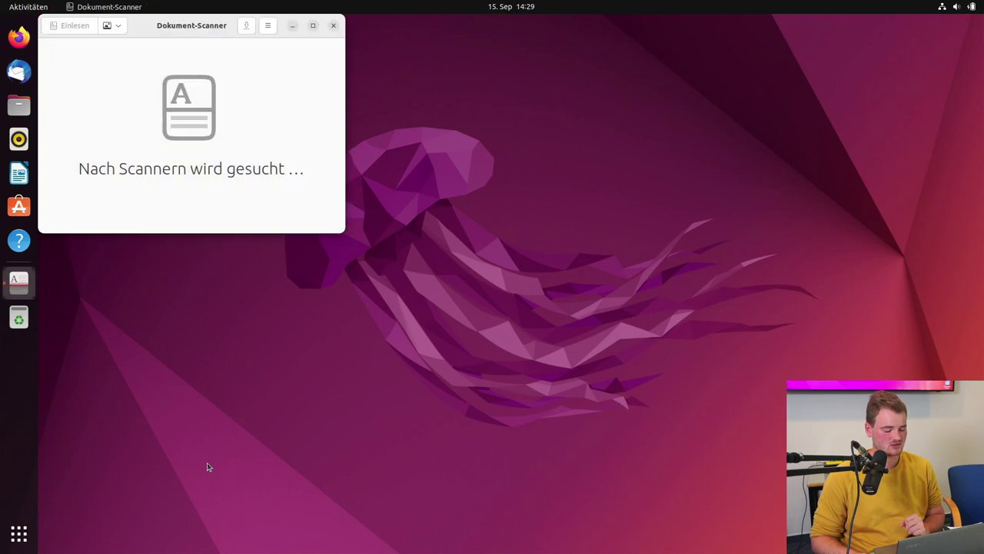
drag(194, 21, 375, 134)
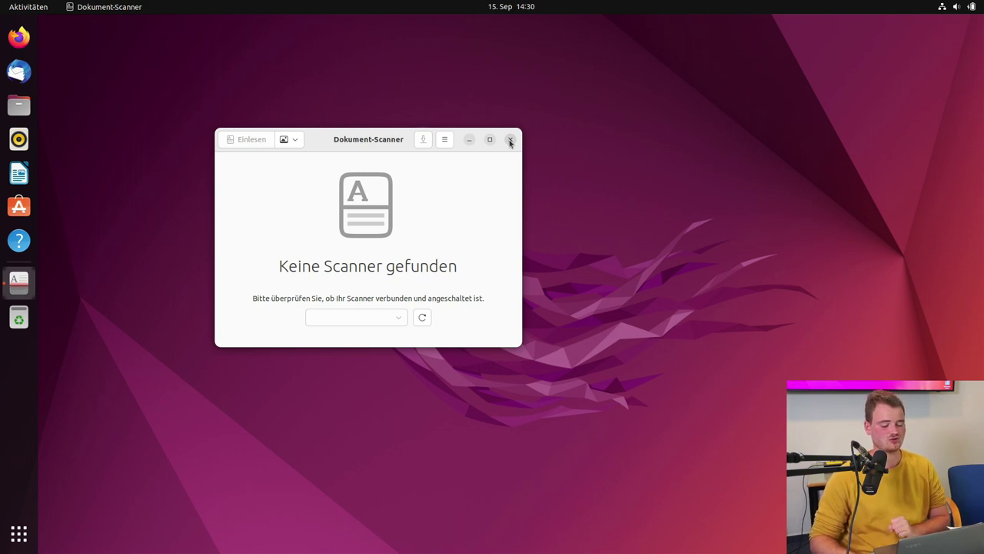
click(510, 140)
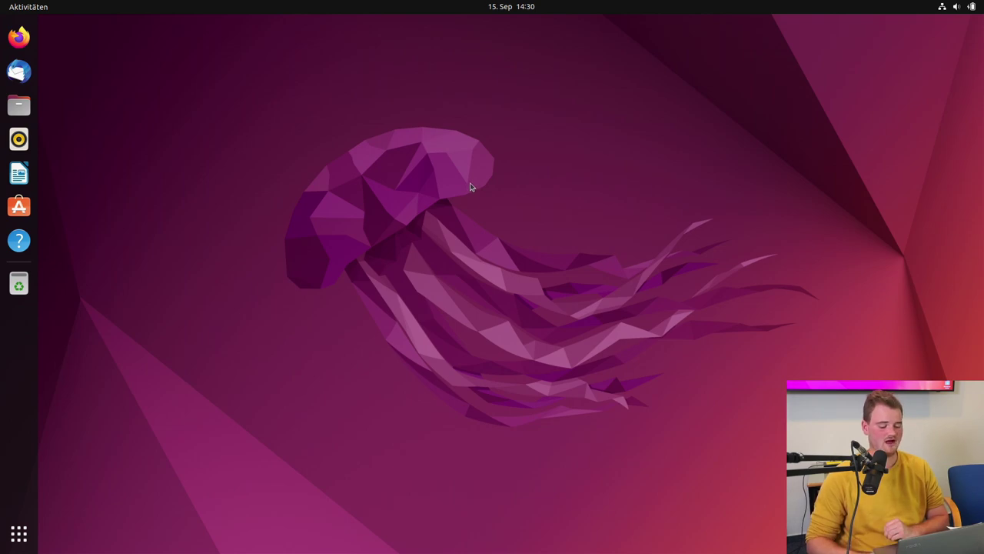
click(19, 533)
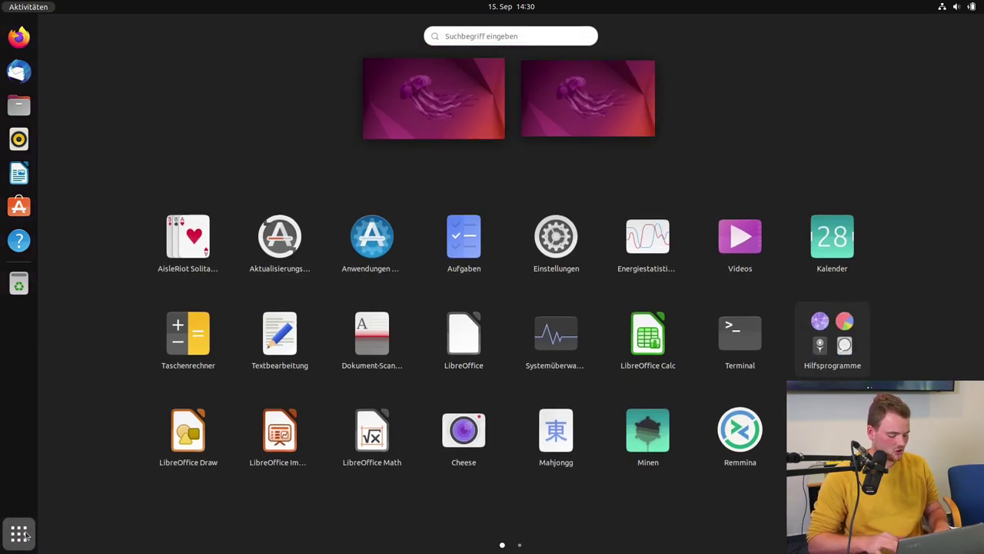
text(druck)
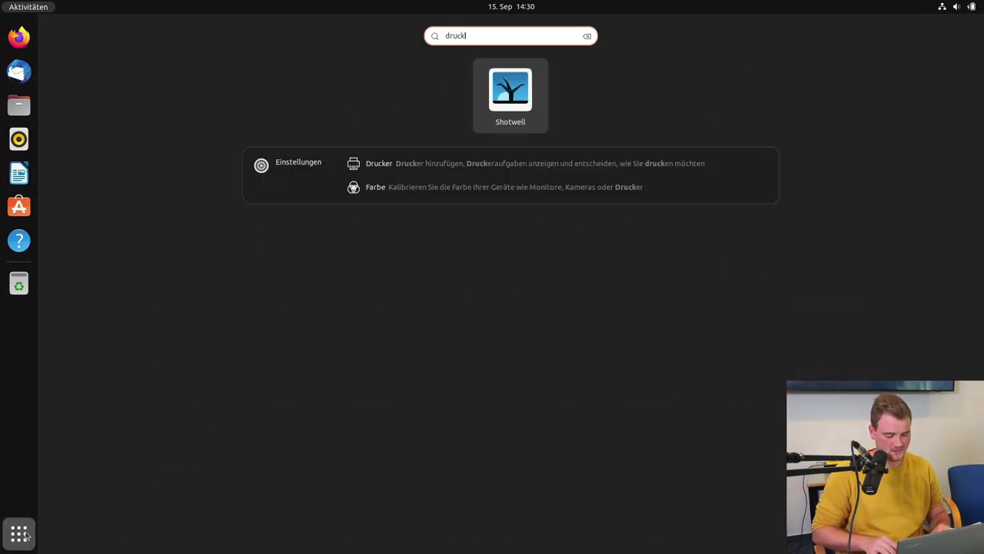
key(Down)
key(Return)
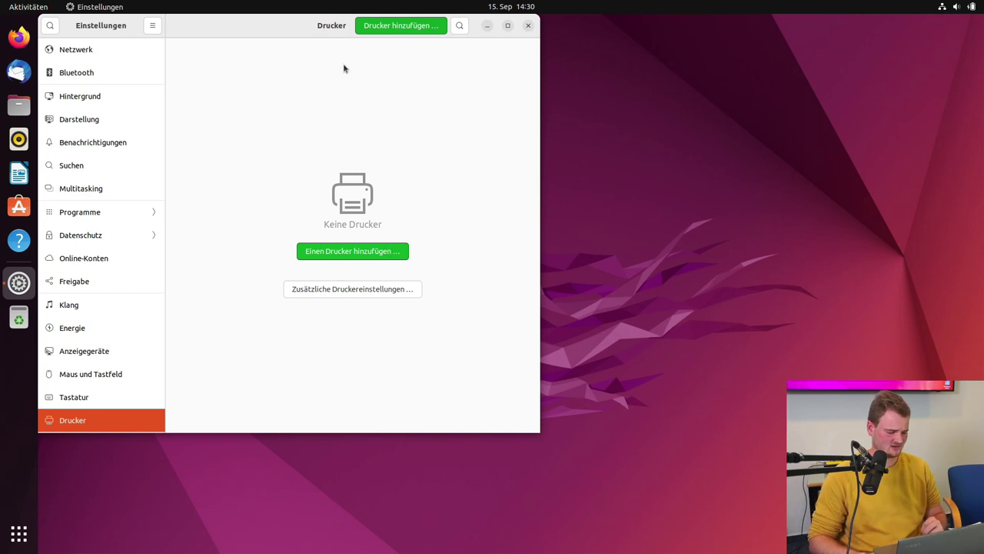
drag(325, 28, 460, 72)
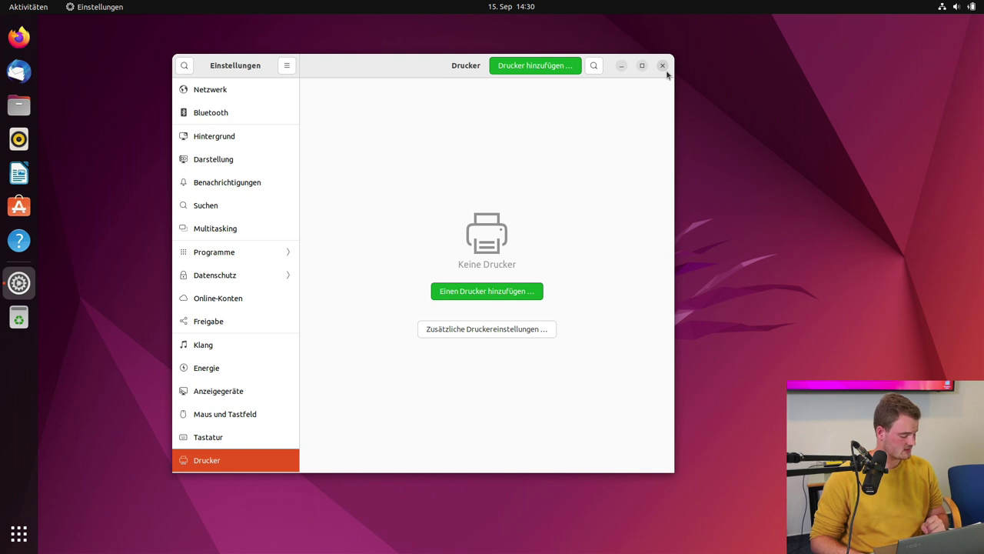
click(663, 66)
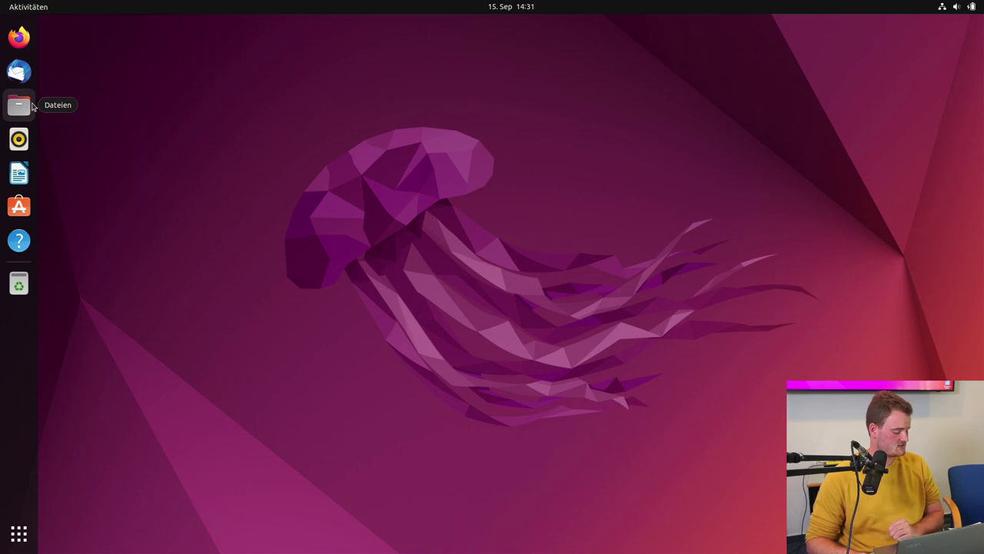
Open Ausgabebeleg.pdf from Downloads in the document viewer, maximised.
click(33, 106)
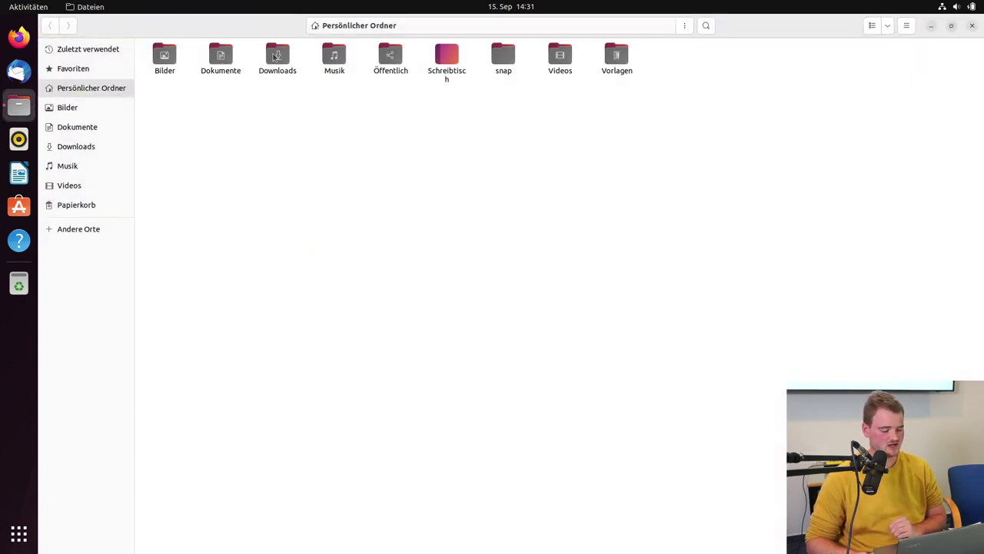
double_click(278, 57)
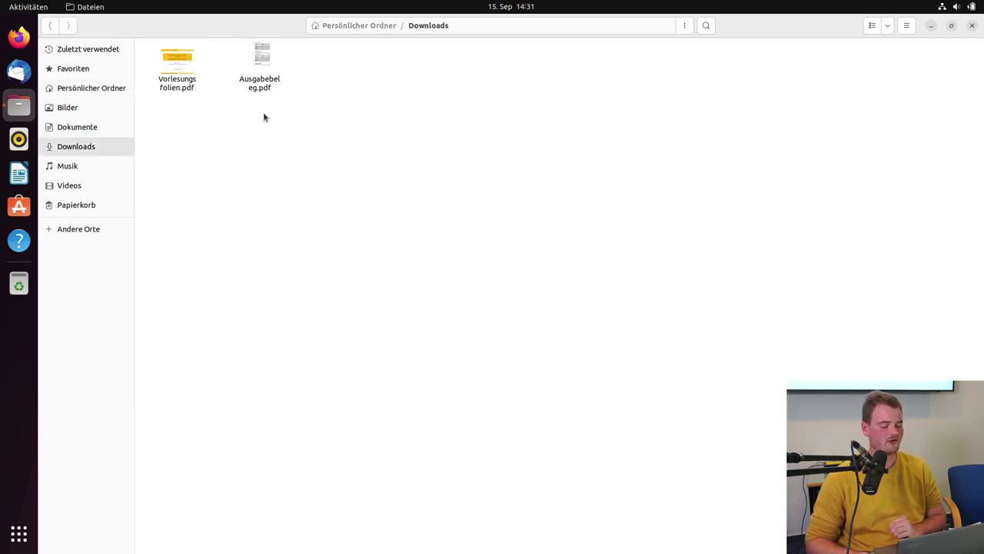
double_click(261, 56)
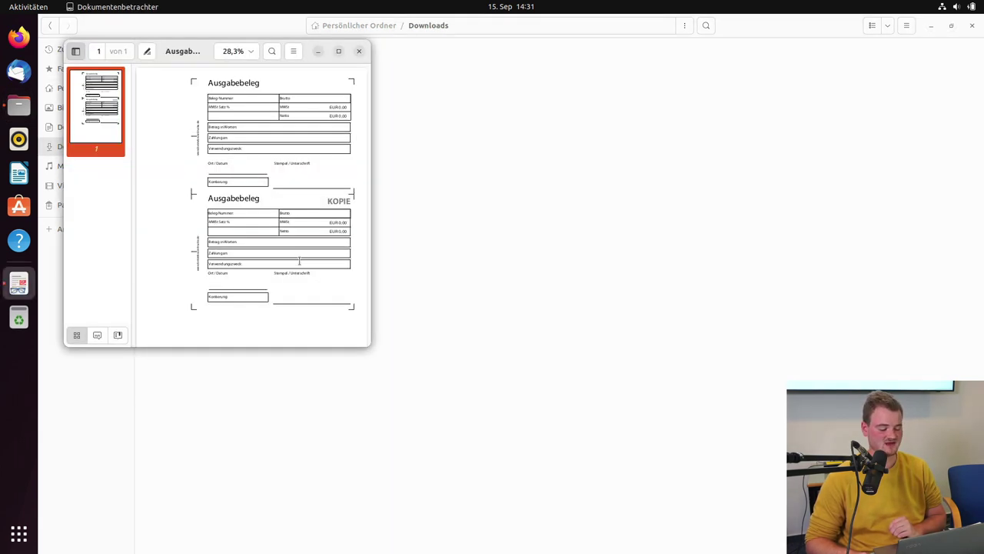
double_click(197, 51)
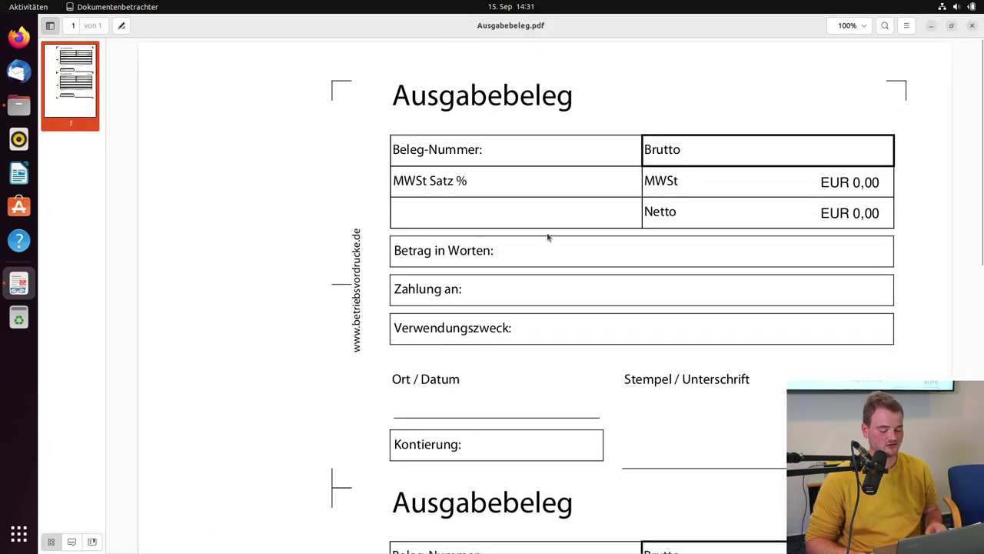
Enter 001 as the receipt number in the Beleg-Nummer field.
click(522, 153)
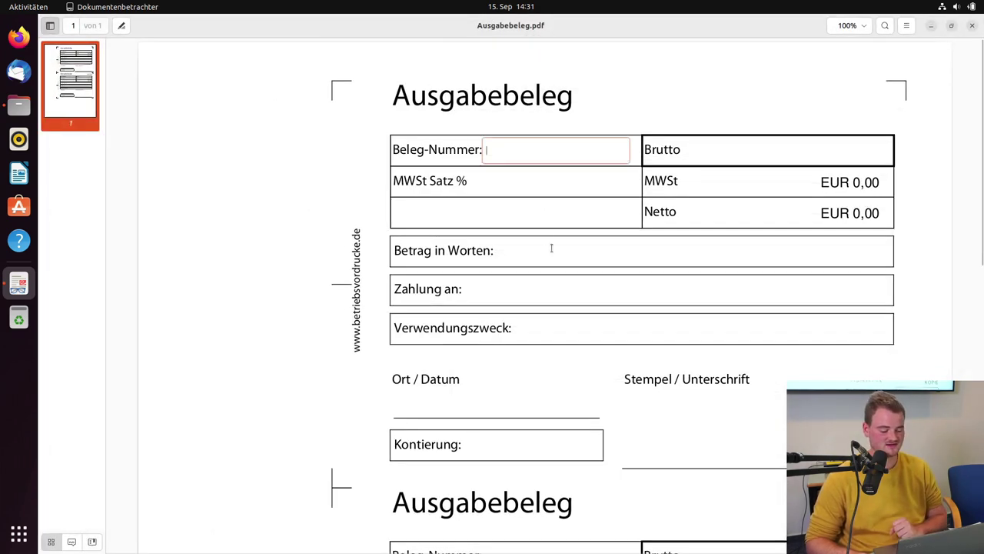
text(Hallo)
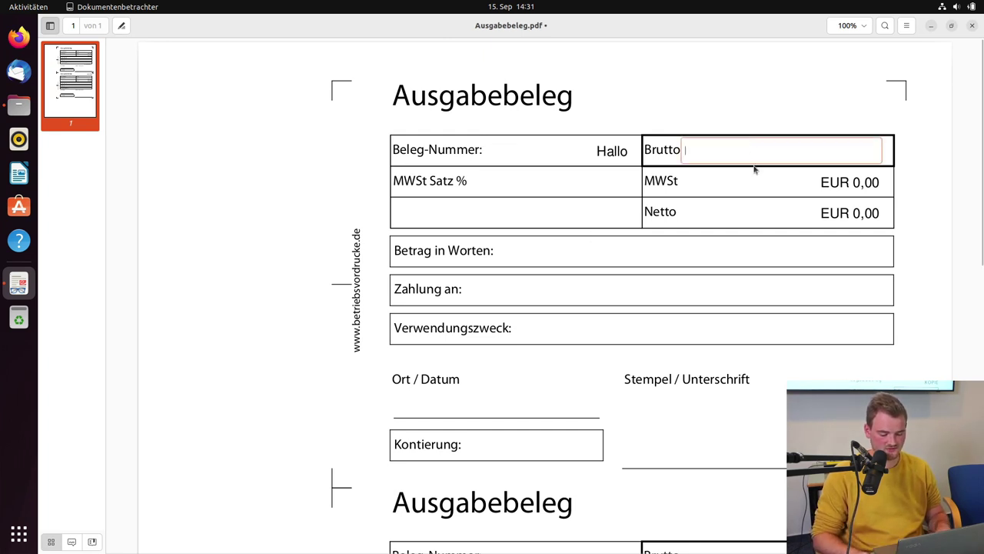
click(608, 146)
text(0001)
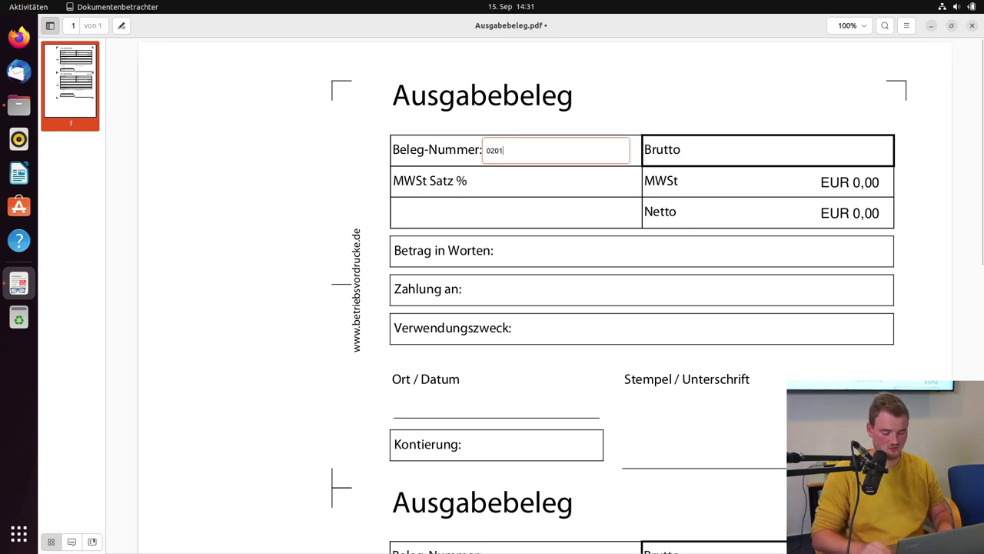
key(BackSpace)
key(BackSpace)
key(BackSpace)
text(01)
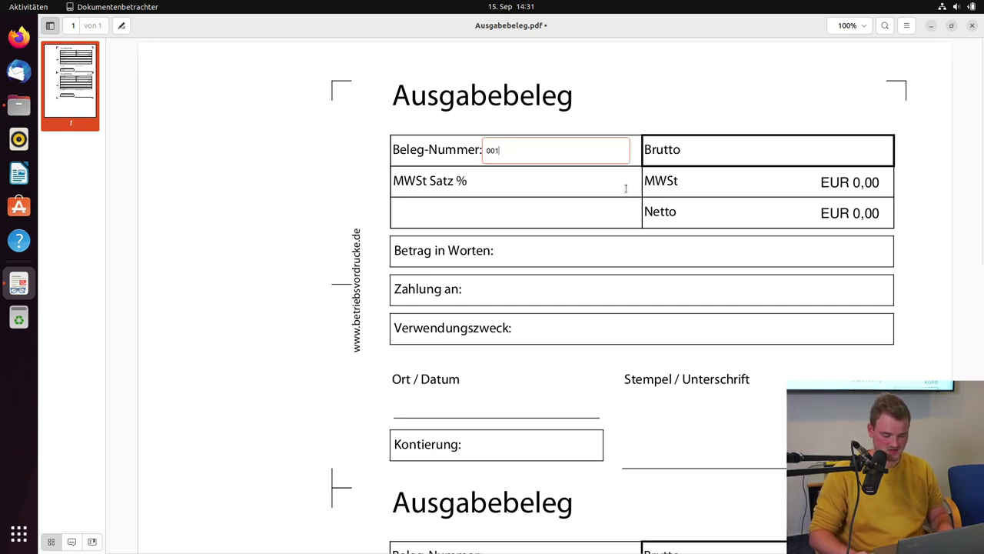
Step through the Brutto, MWSt, Netto and Ort / Datum fields unchanged, then close the form.
click(740, 146)
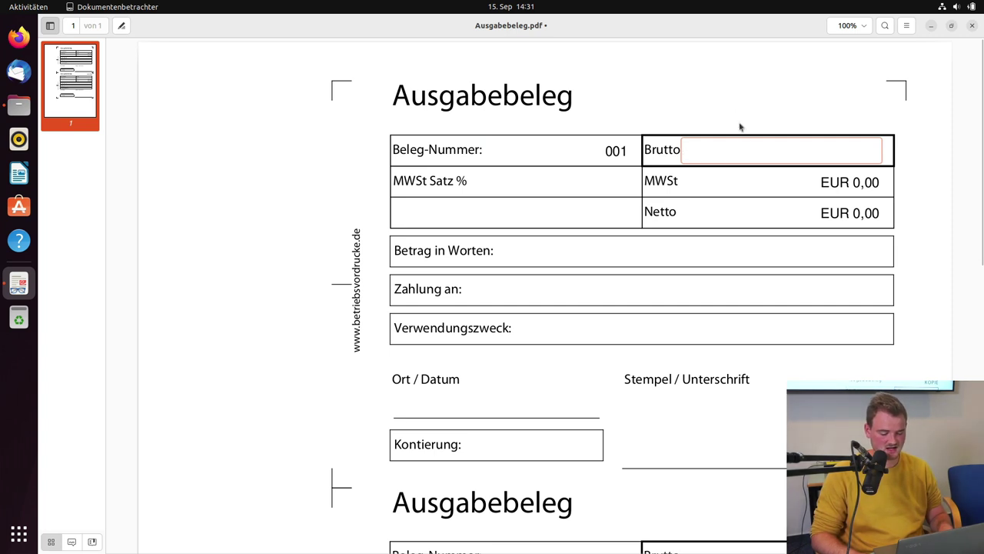
click(821, 182)
click(738, 215)
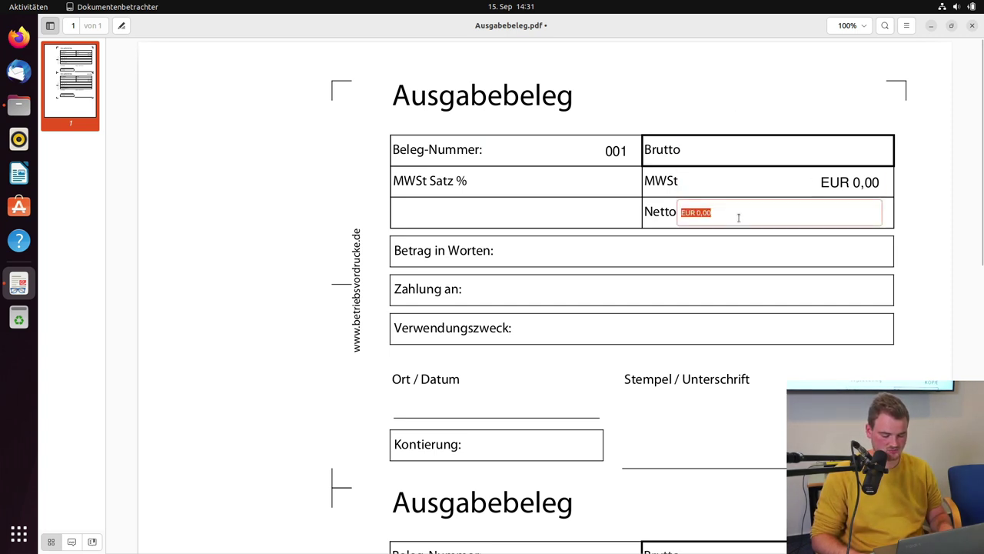
click(551, 222)
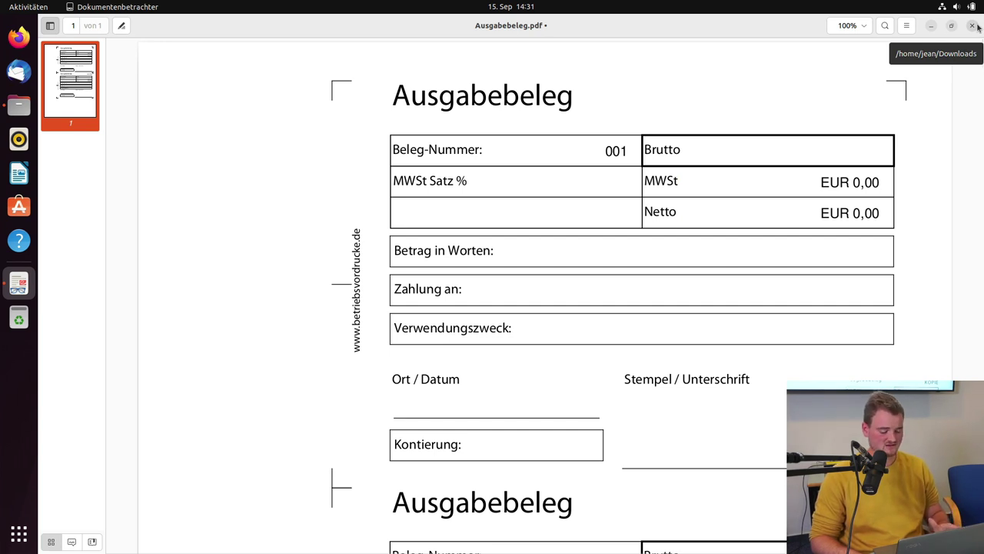
click(508, 407)
click(485, 373)
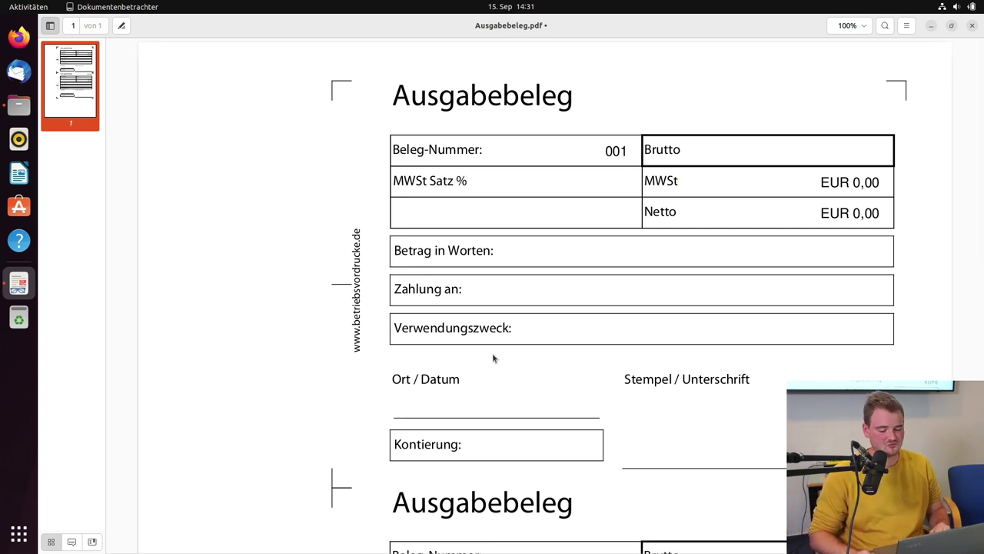
click(971, 27)
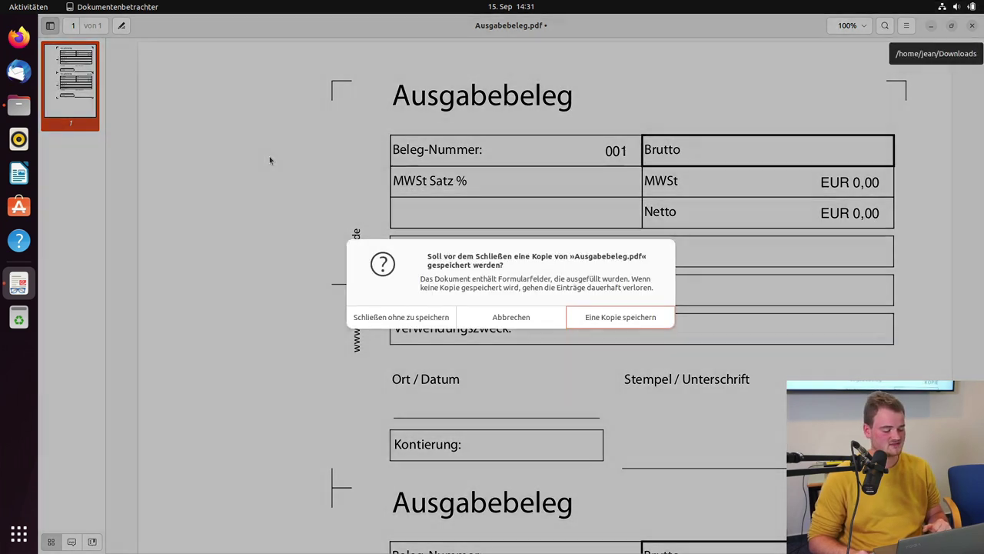
Discard the form entries and open Ausgabebeleg.pdf in Xournal++ with a maximised window.
click(390, 324)
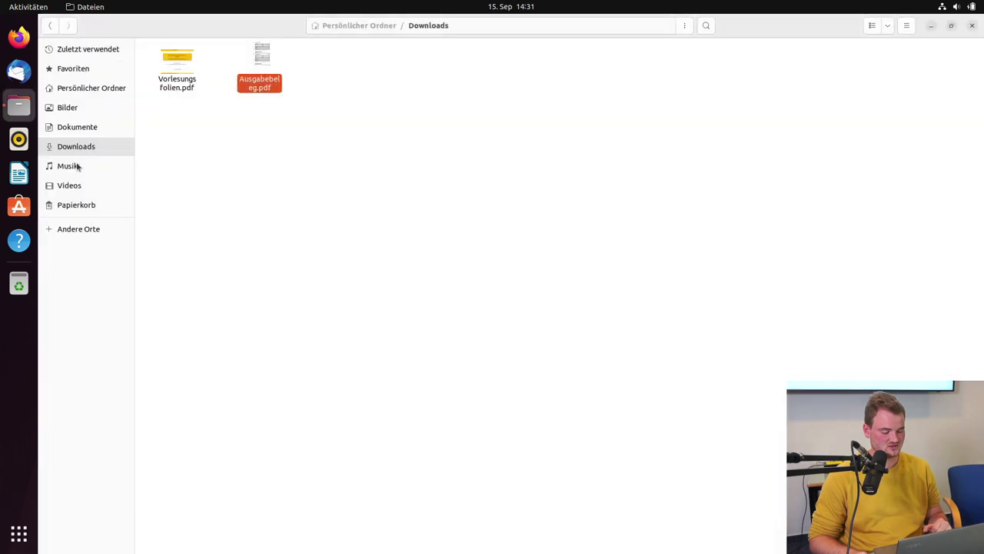
right_click(269, 66)
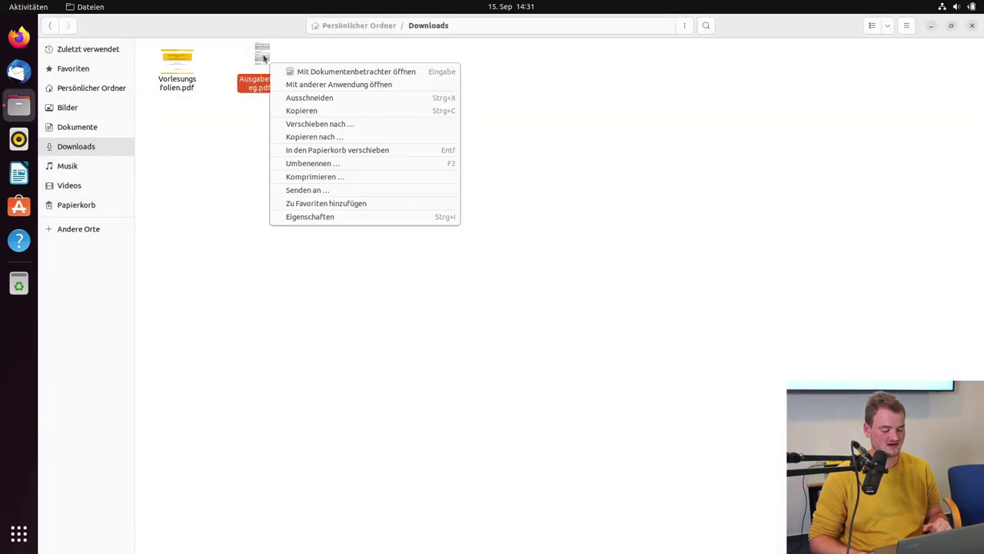
right_click(263, 57)
right_click(262, 55)
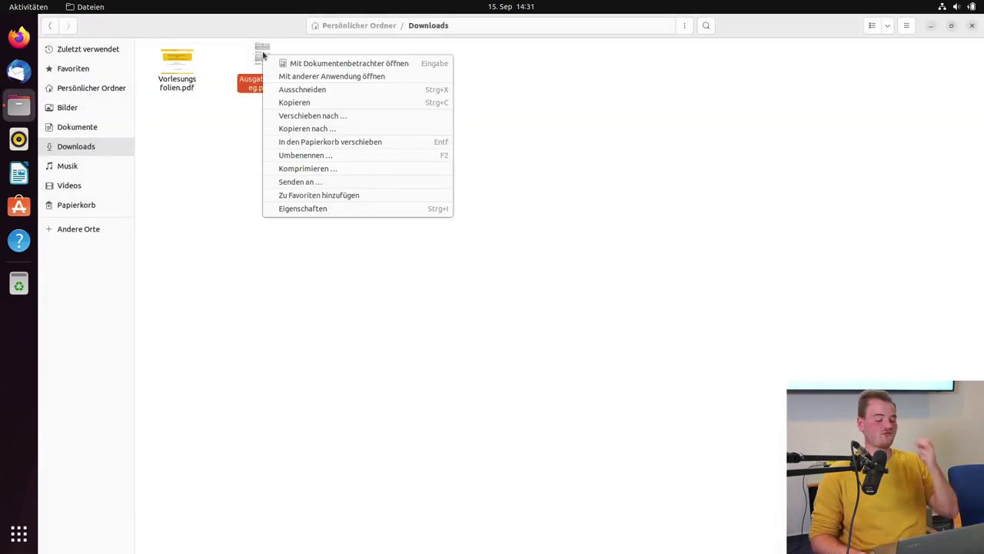
click(271, 76)
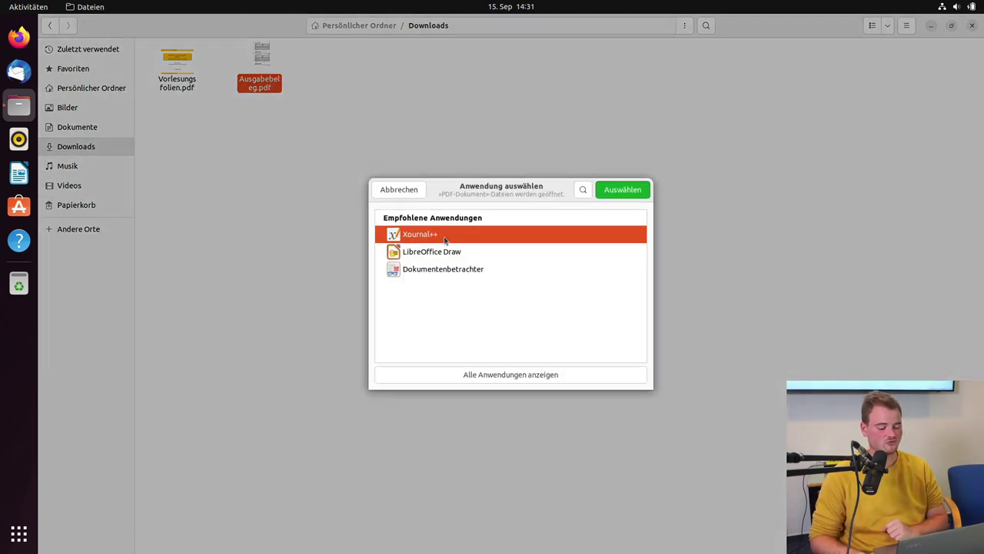
click(627, 189)
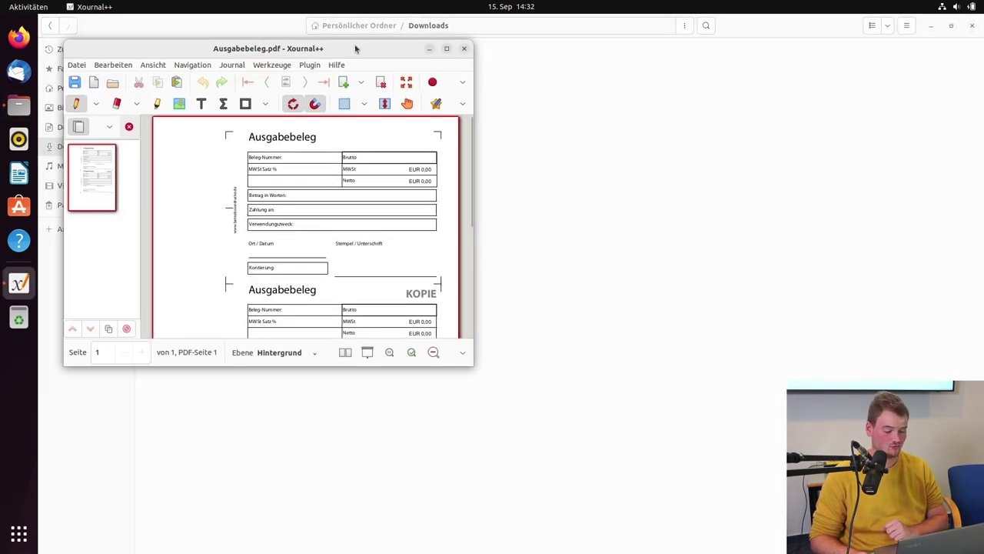
double_click(356, 46)
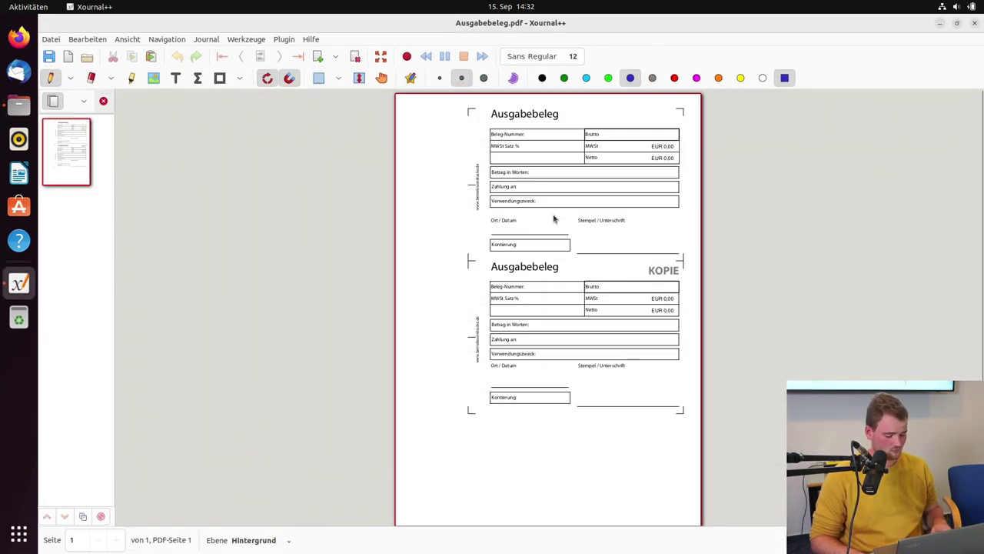
Add the text 'Hallo' in the Brutto cell with the Text tool.
scroll(554, 219, up, 5)
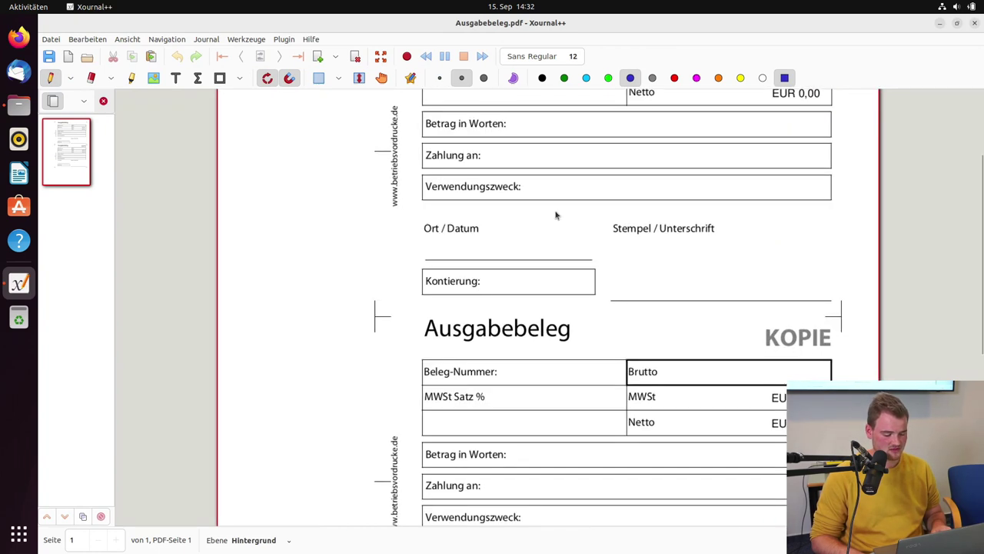
scroll(555, 214, up, 3)
scroll(555, 214, down, 1)
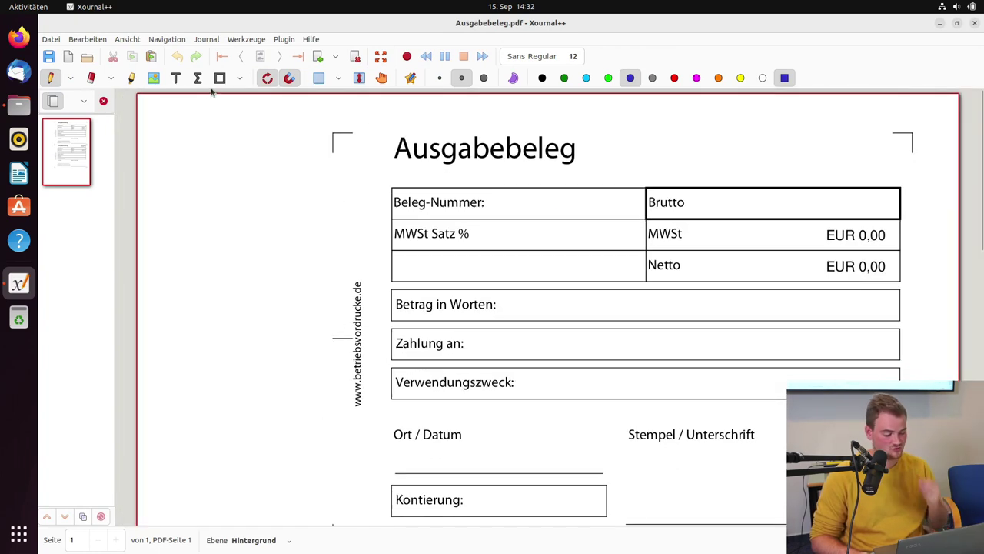
click(175, 78)
click(718, 205)
text(Hallo Ich)
key(BackSpace)
key(BackSpace)
key(BackSpace)
click(710, 235)
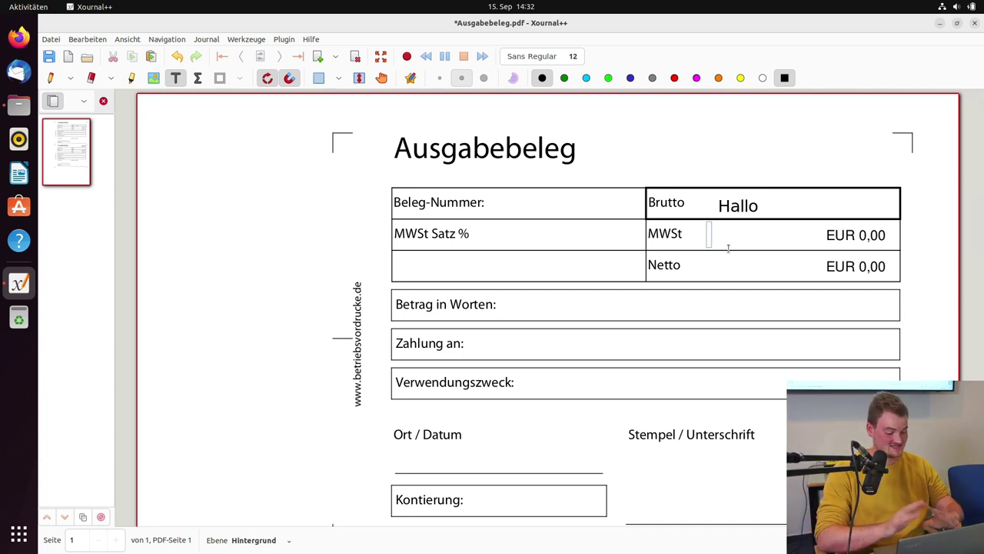
Write 'Has' at the page top and place text boxes in further form cells.
click(615, 101)
text(Has)
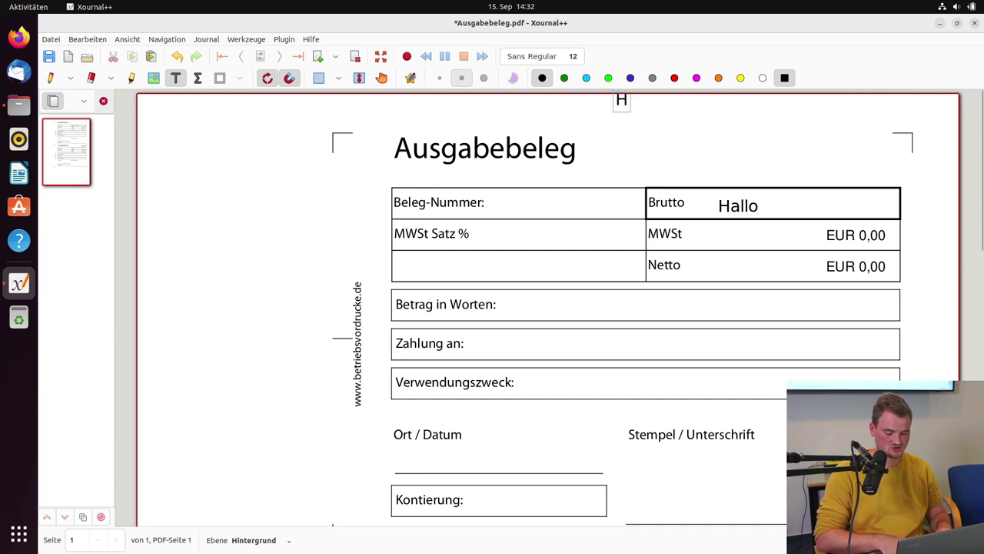
click(768, 151)
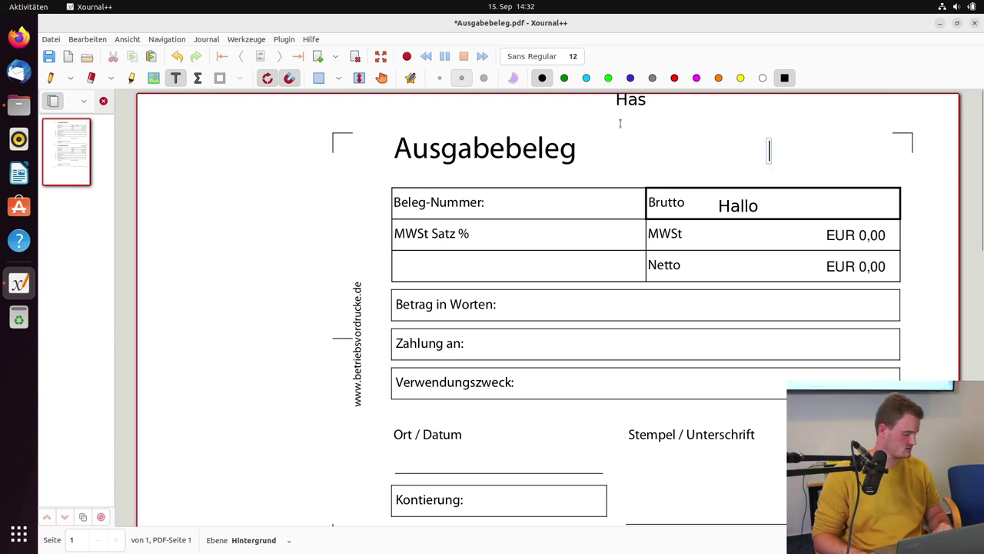
scroll(614, 224, down, 3)
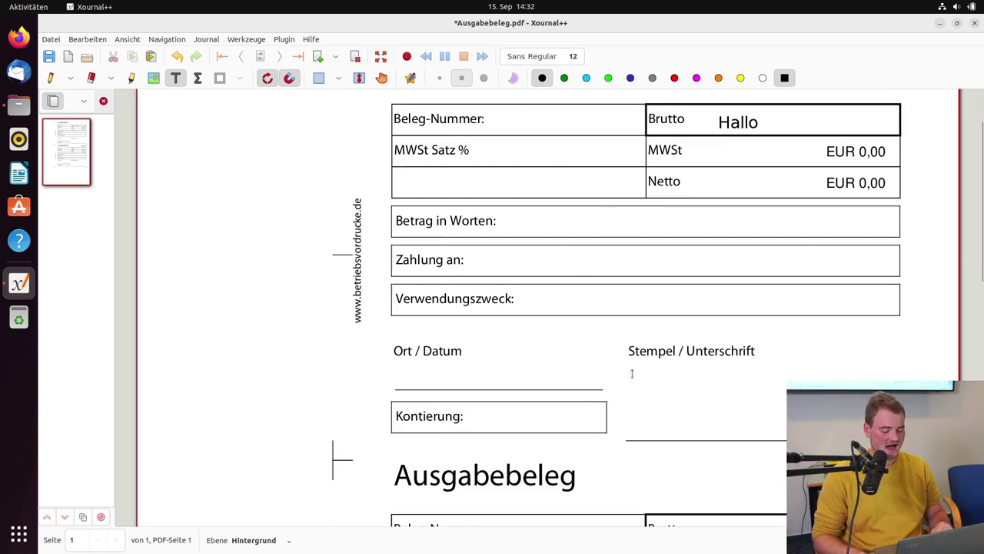
click(598, 329)
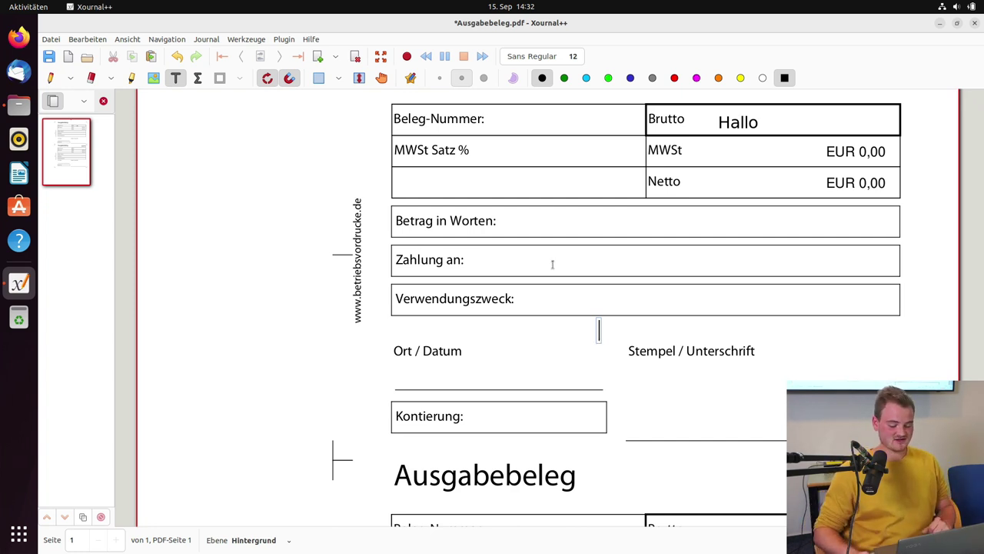
click(578, 168)
click(569, 207)
Draw blue freehand loops across the form with the Pen tool.
click(50, 78)
mouse_move(260, 174)
mouse_down()
mouse_move(350, 203)
mouse_move(419, 265)
mouse_move(743, 205)
mouse_move(901, 206)
mouse_move(632, 317)
mouse_move(830, 380)
mouse_up()
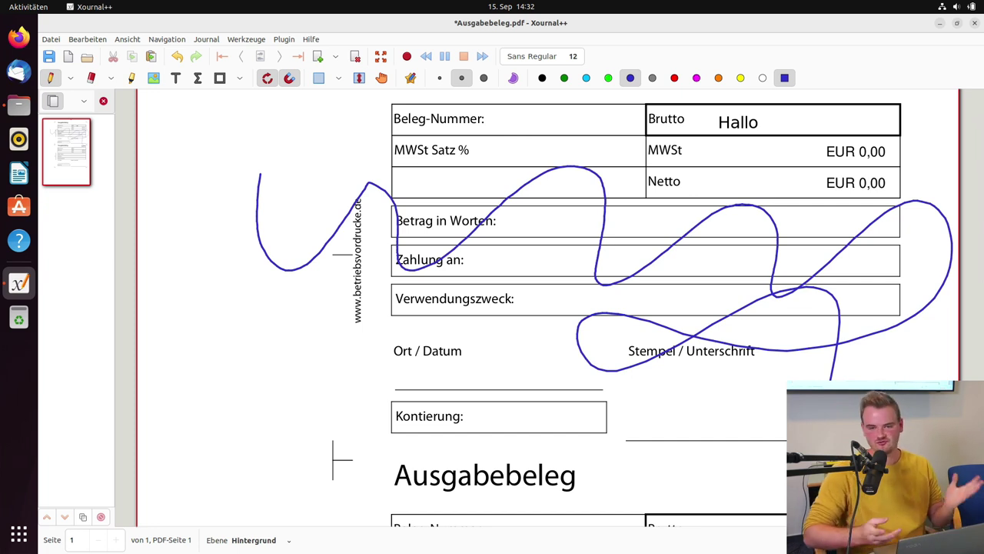
drag(272, 309, 408, 357)
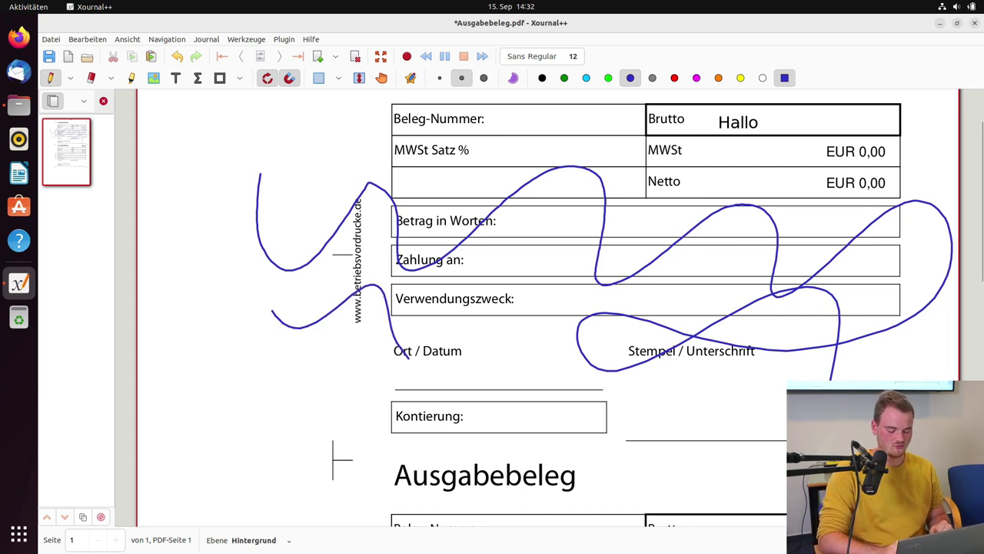
Handwrite a signature on the Stempel / Unterschrift line and save as Ausgabebeleg.xopp.
mouse_move(669, 389)
mouse_down()
mouse_move(711, 419)
mouse_move(656, 408)
mouse_up()
drag(727, 419, 768, 440)
drag(797, 378, 769, 454)
drag(775, 409, 766, 449)
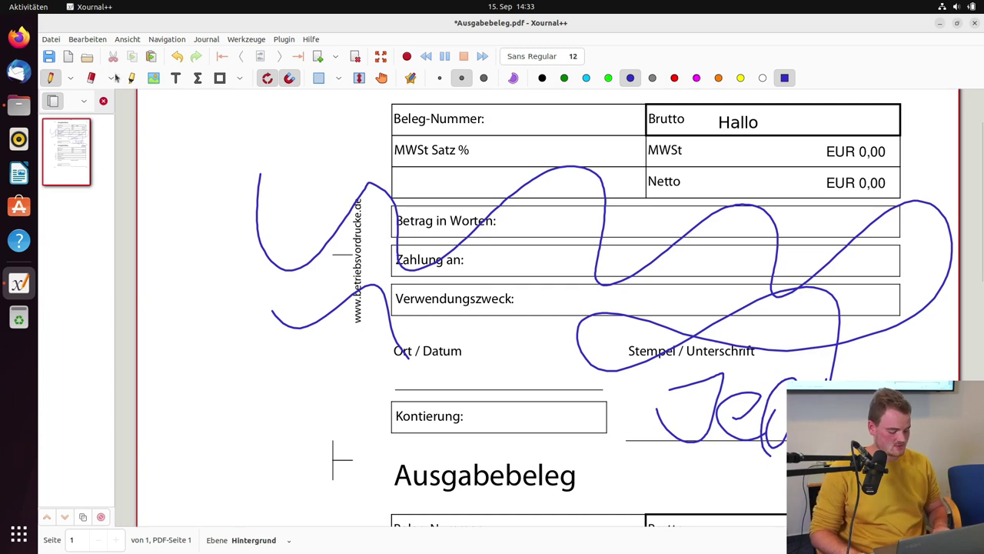
key(ctrl+s)
click(792, 52)
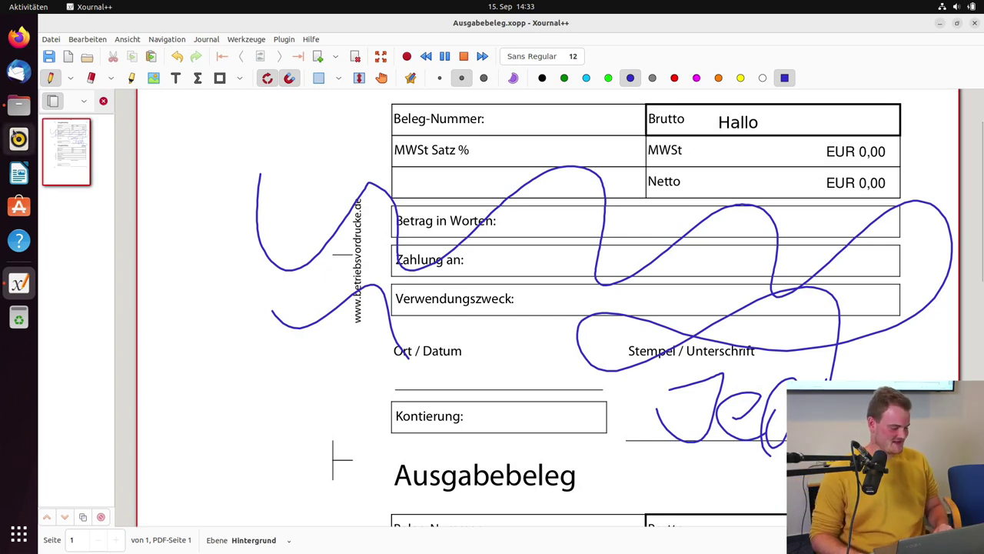
click(19, 104)
click(299, 158)
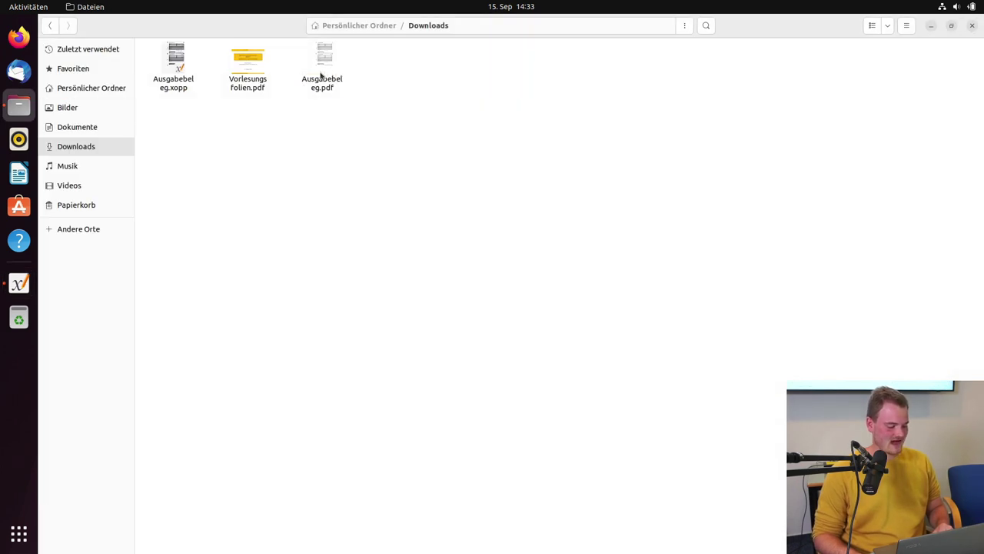
double_click(323, 87)
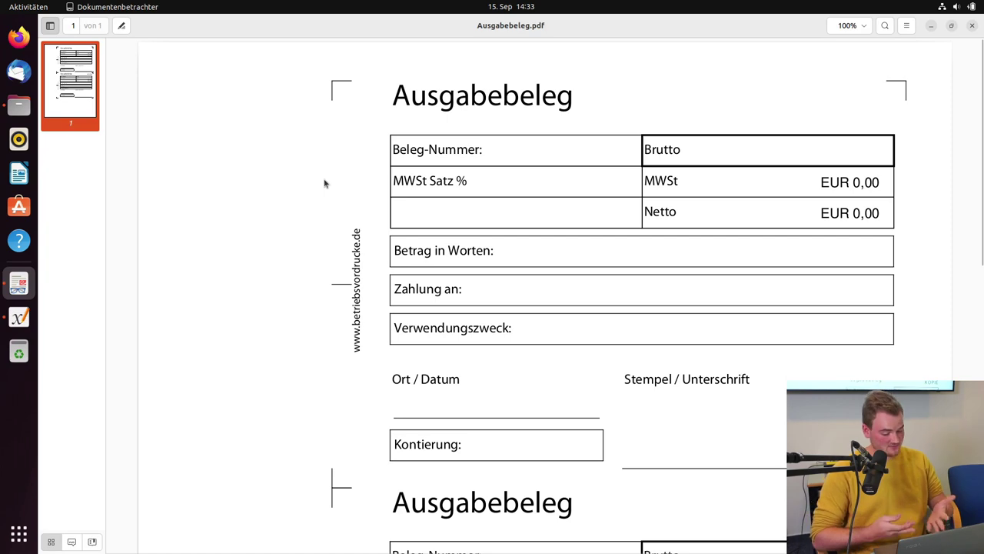
click(972, 26)
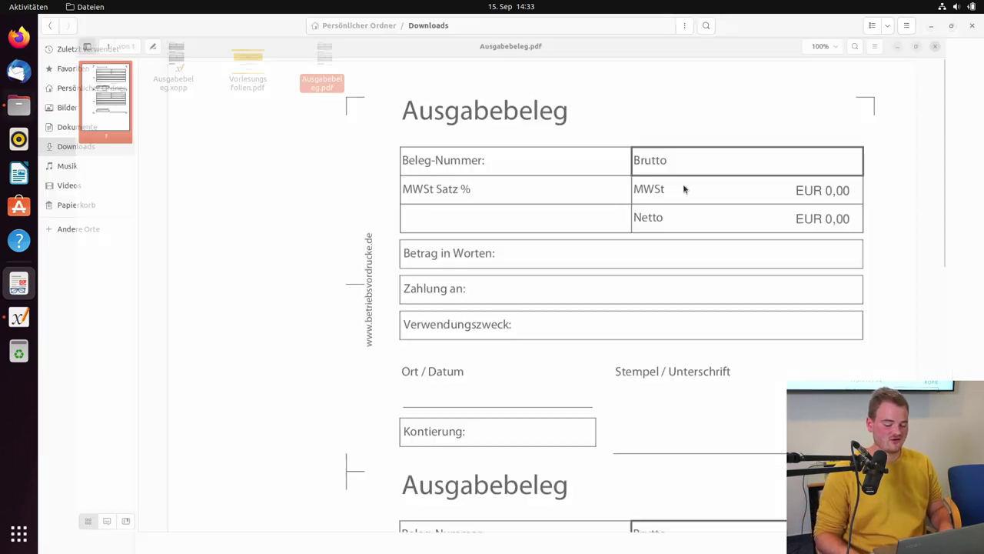
key(alt+Tab)
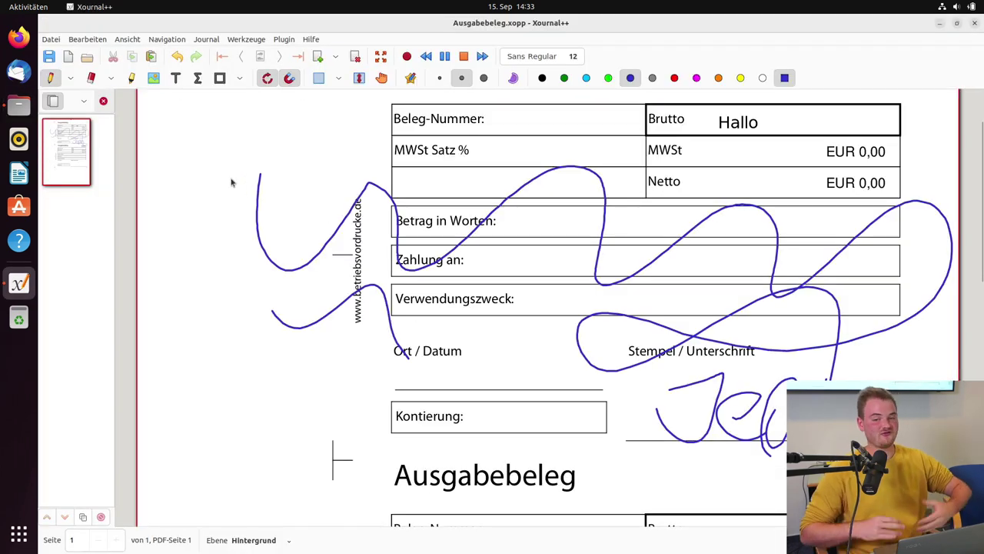
Export via Datei > Exportieren als PDF, appending _ausgefuellt to the file name.
click(48, 40)
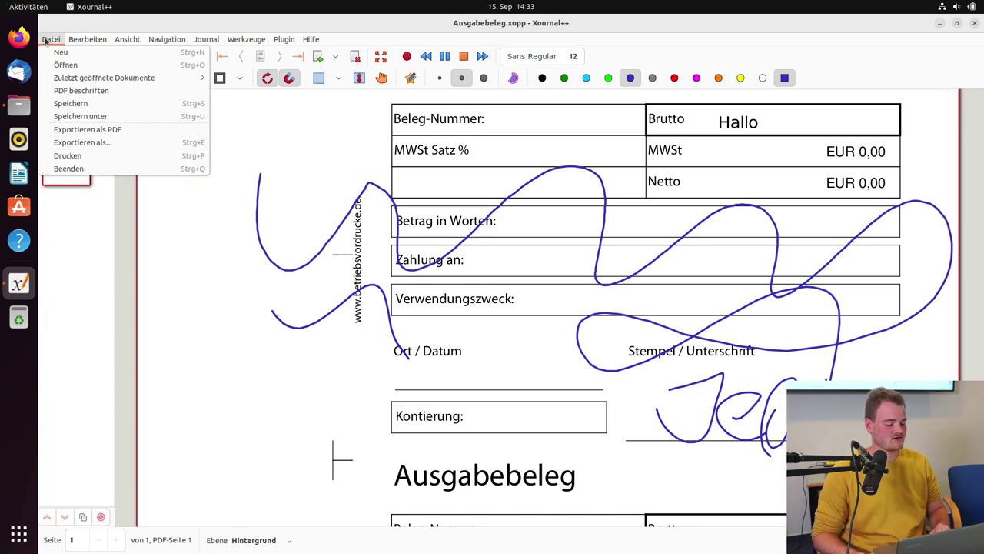
click(59, 129)
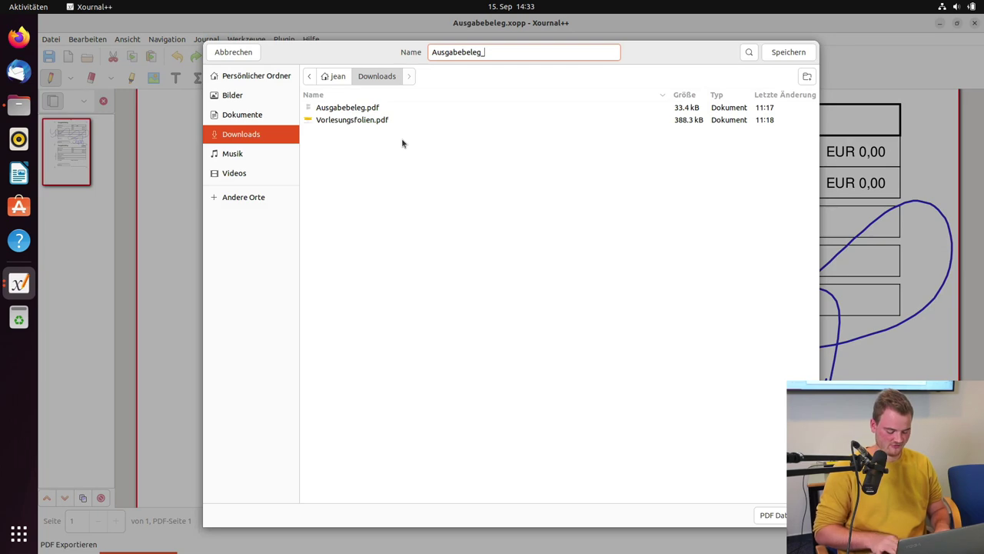
text(_ausgefuellt)
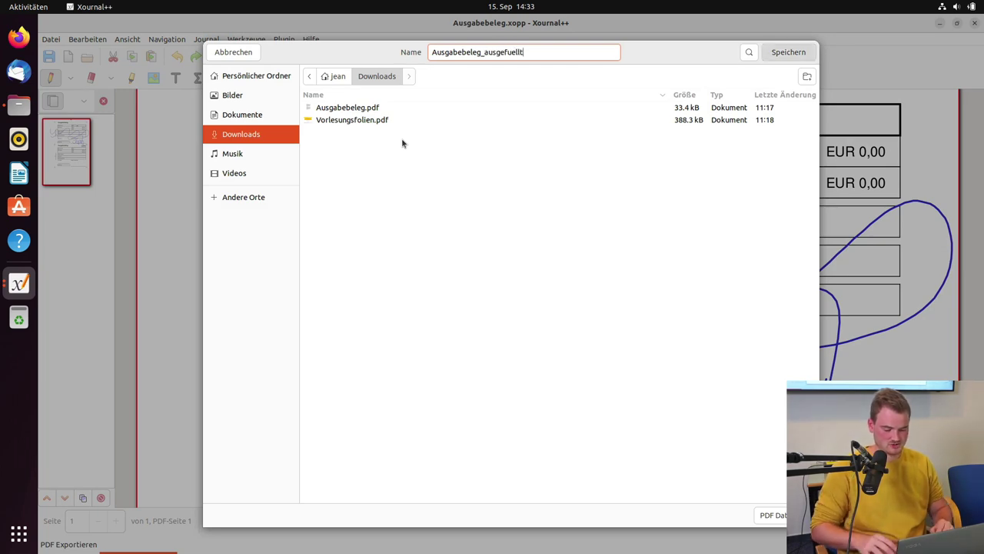
key(Return)
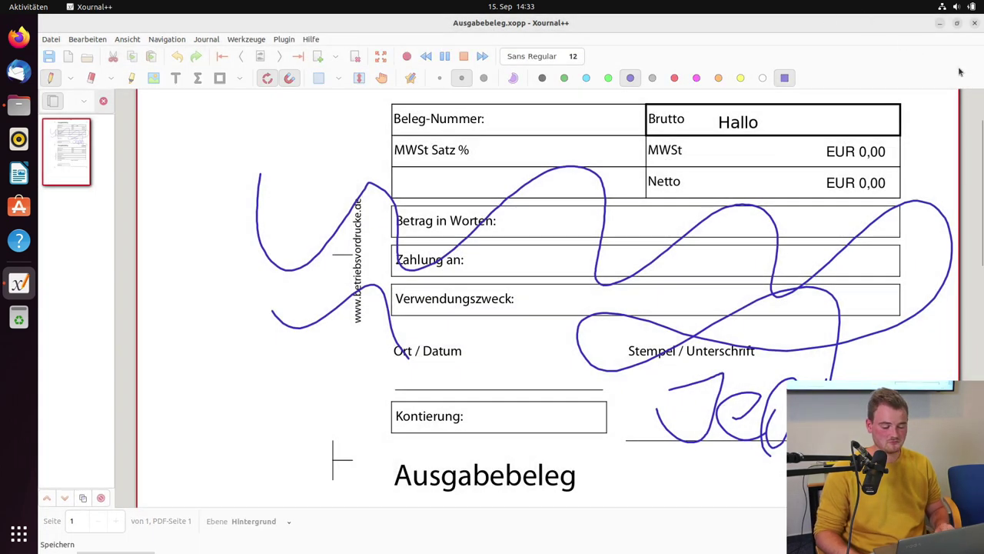
Close Xournal++ and verify the annotations in Ausgabebeleg_ausgefuellt.pdf in Document Viewer, then close it.
click(977, 23)
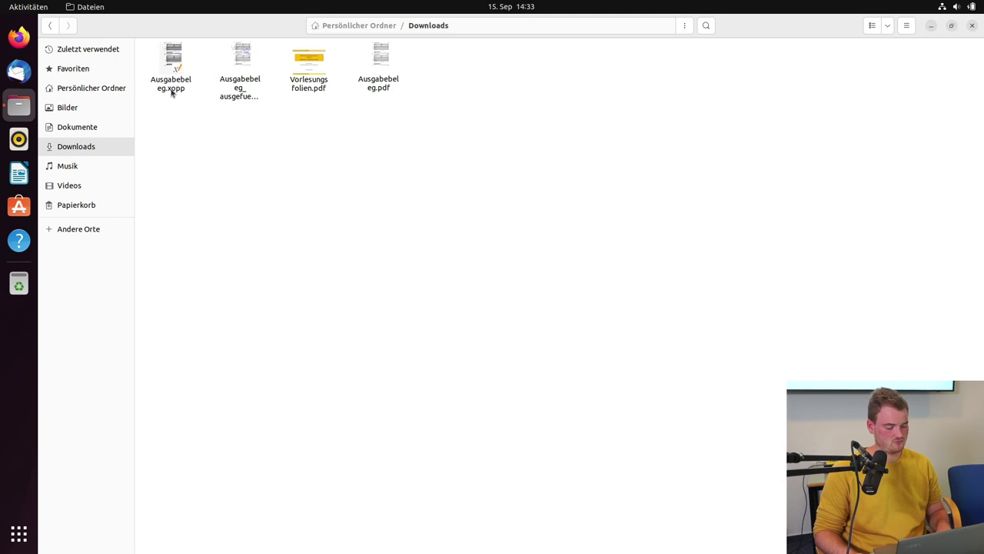
double_click(240, 73)
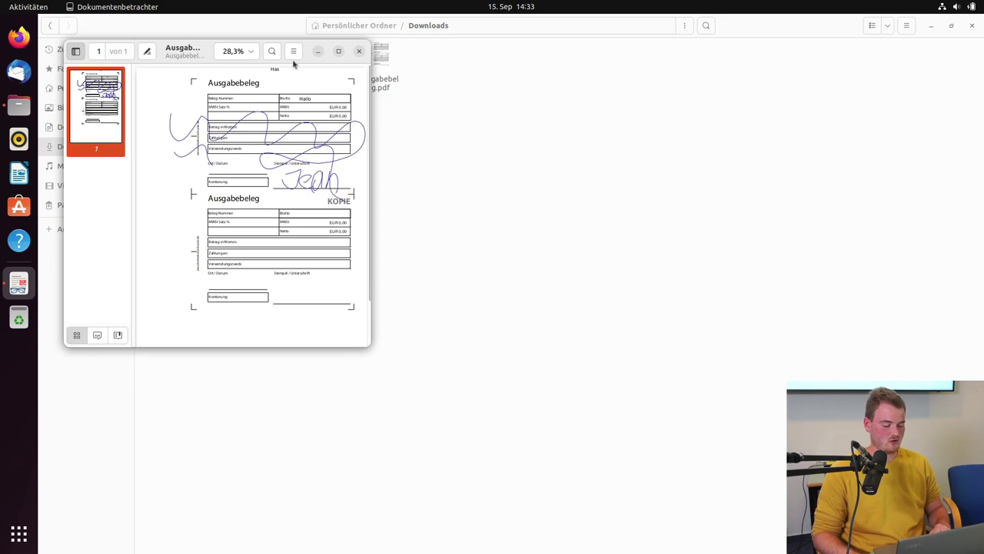
double_click(167, 54)
scroll(428, 220, up, 3)
scroll(810, 237, down, 3)
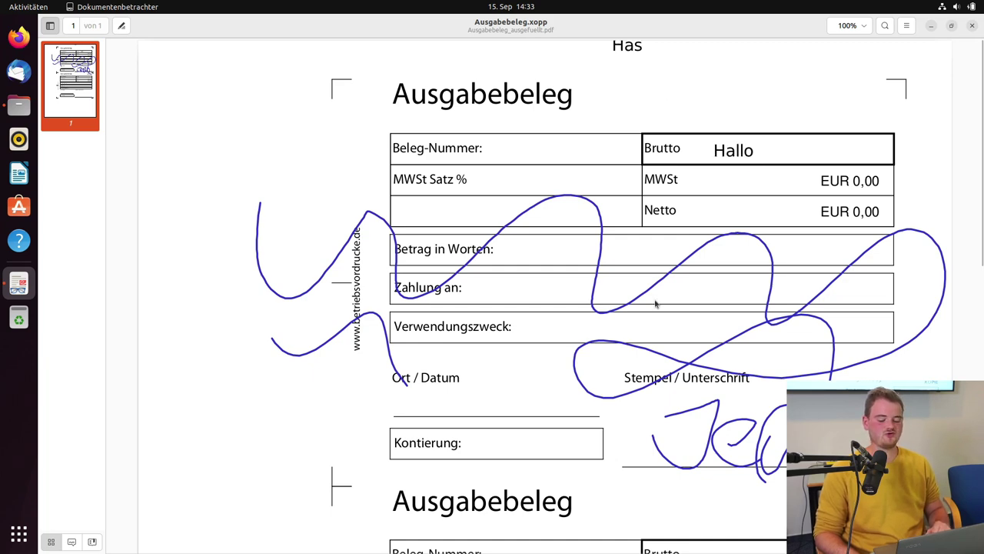
scroll(656, 301, down, 5)
scroll(661, 292, down, 4)
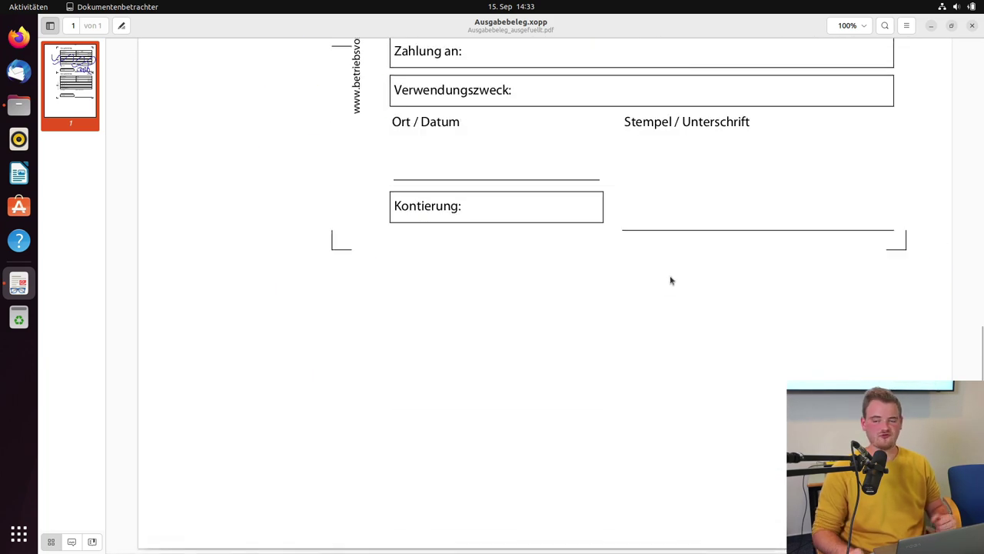
click(973, 26)
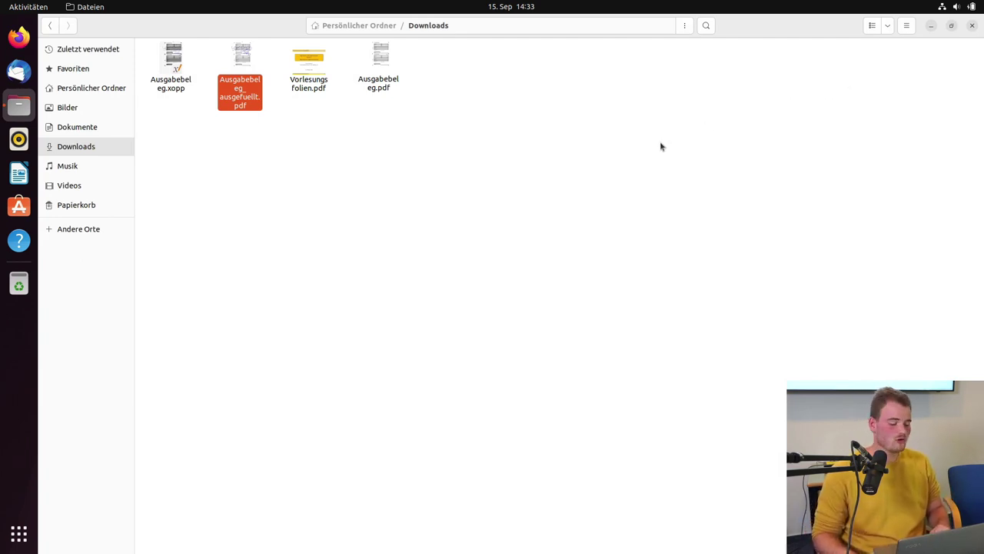
click(437, 156)
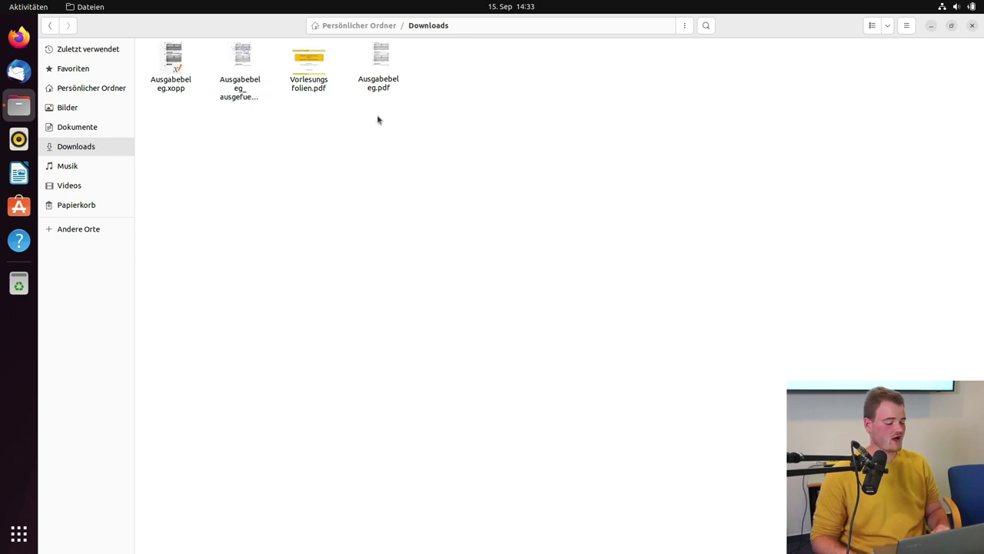
Launch Xournal++ by searching 'xour', maximise it, then start a new search for 'xedl'.
key(super)
text(xour)
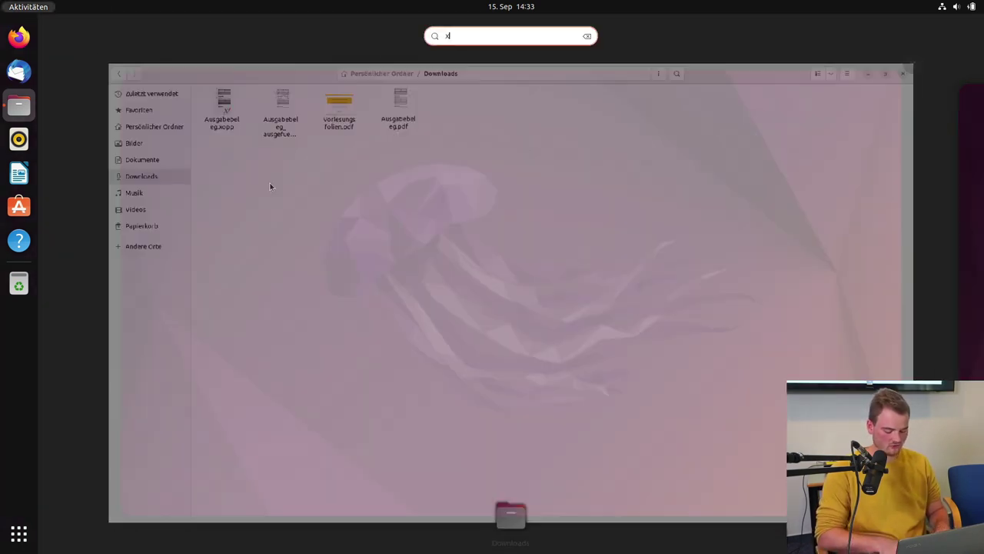
key(Return)
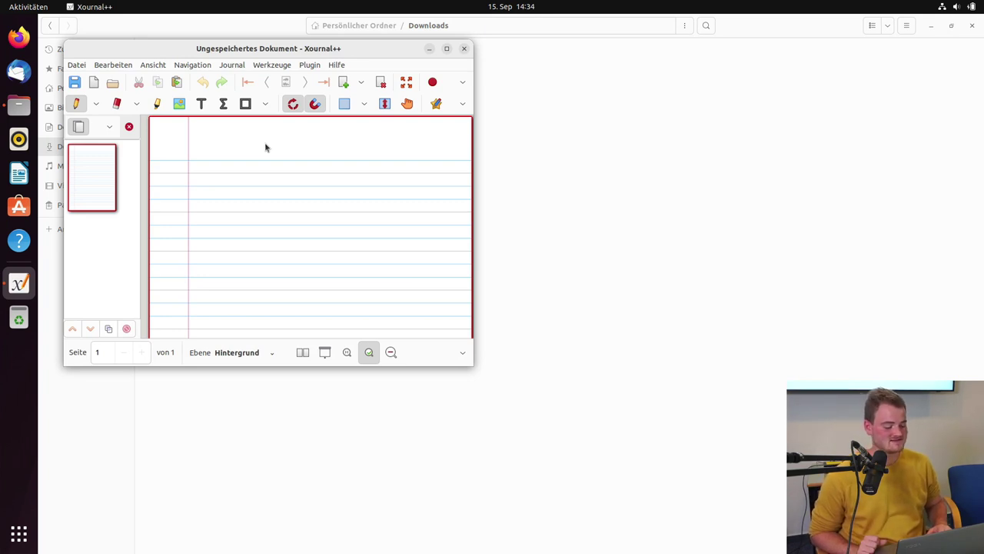
double_click(362, 50)
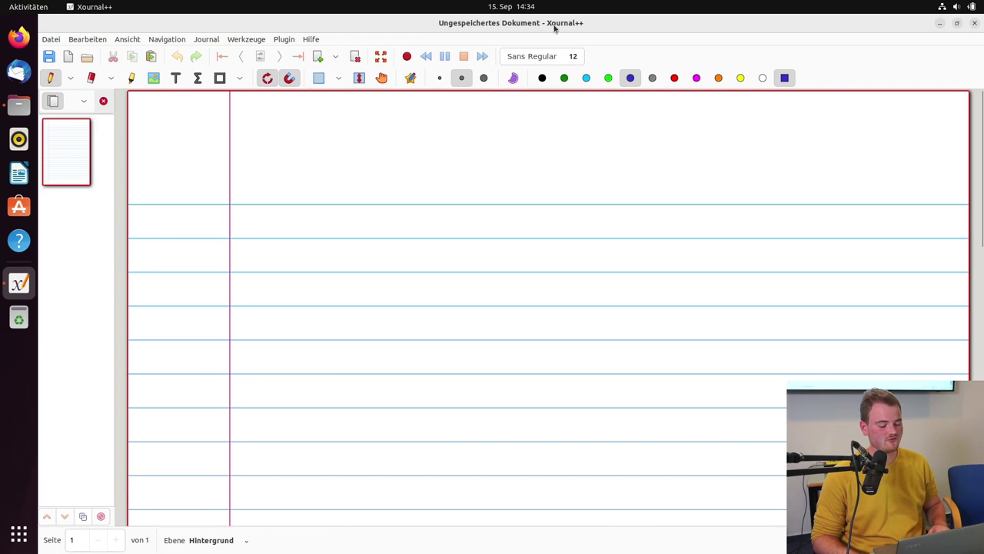
key(super)
text(xedl)
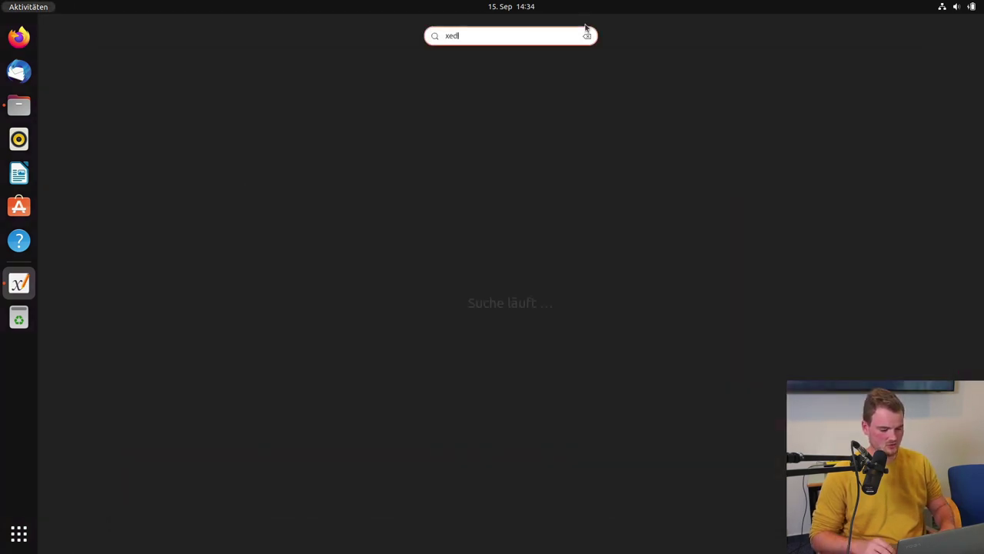
key(BackSpace)
key(BackSpace)
key(BackSpace)
text(gedl)
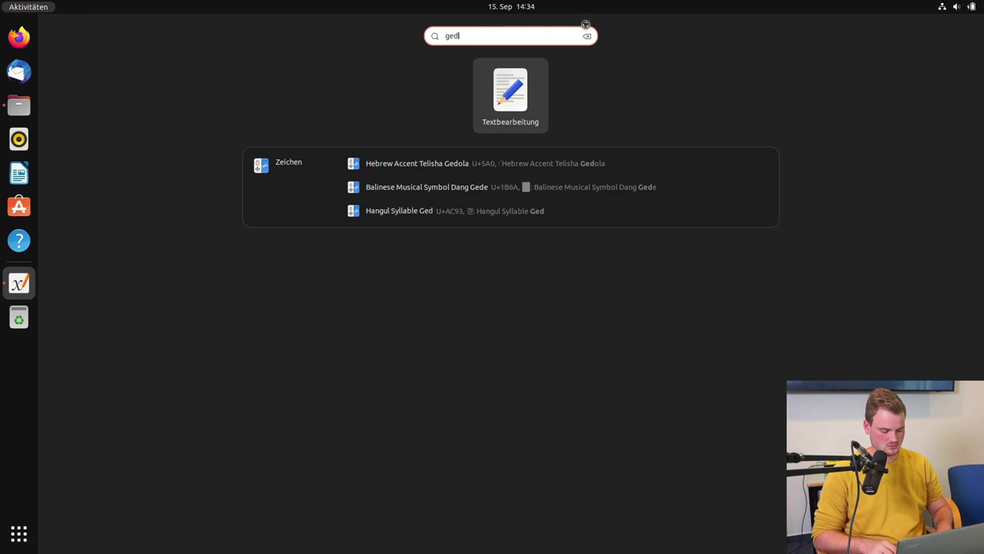
key(Escape)
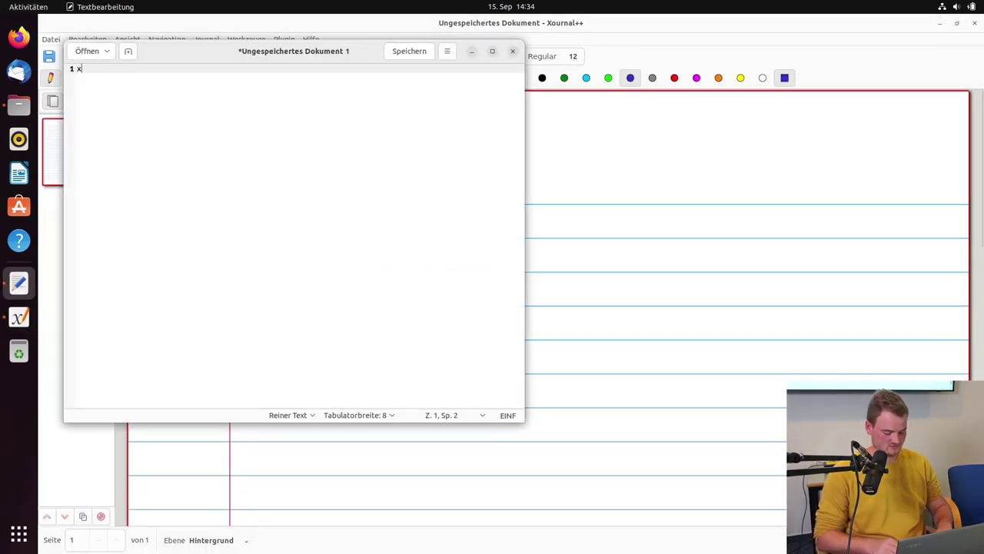
text(xournal)
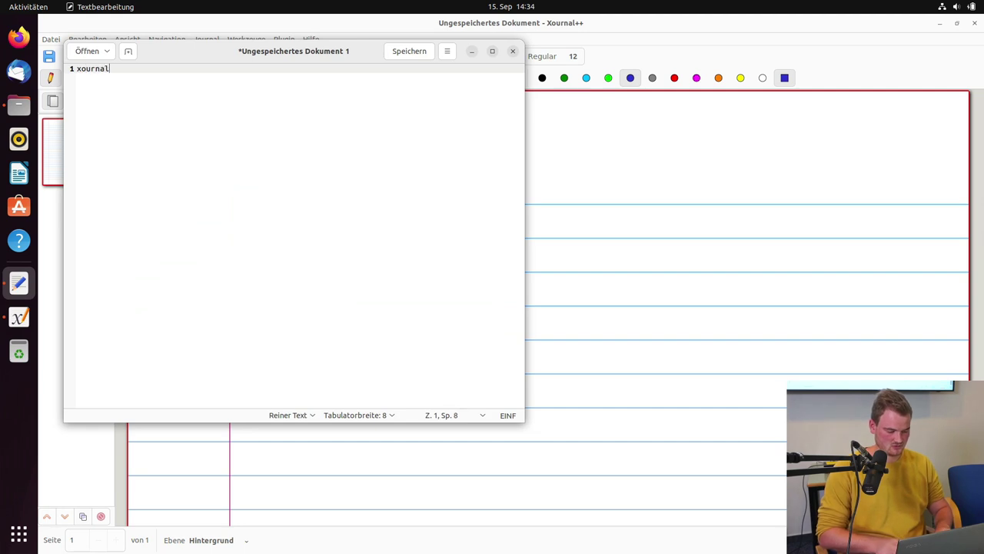
text(++)
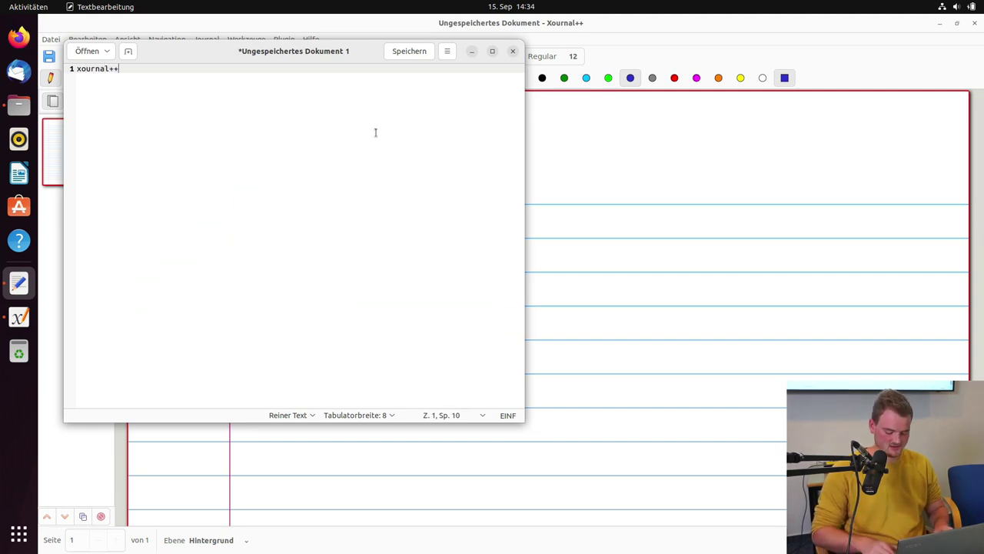
key(BackSpace)
key(BackSpace)
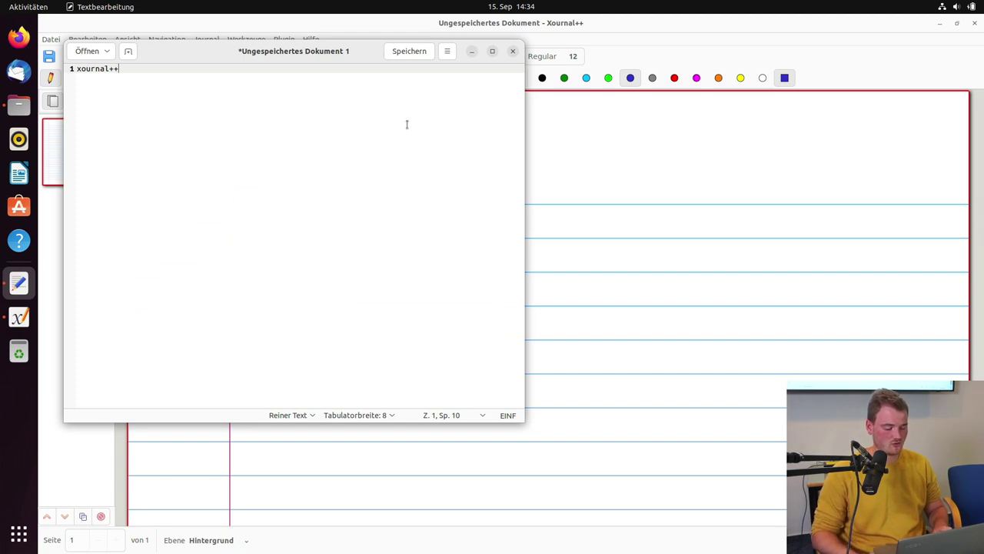
click(446, 52)
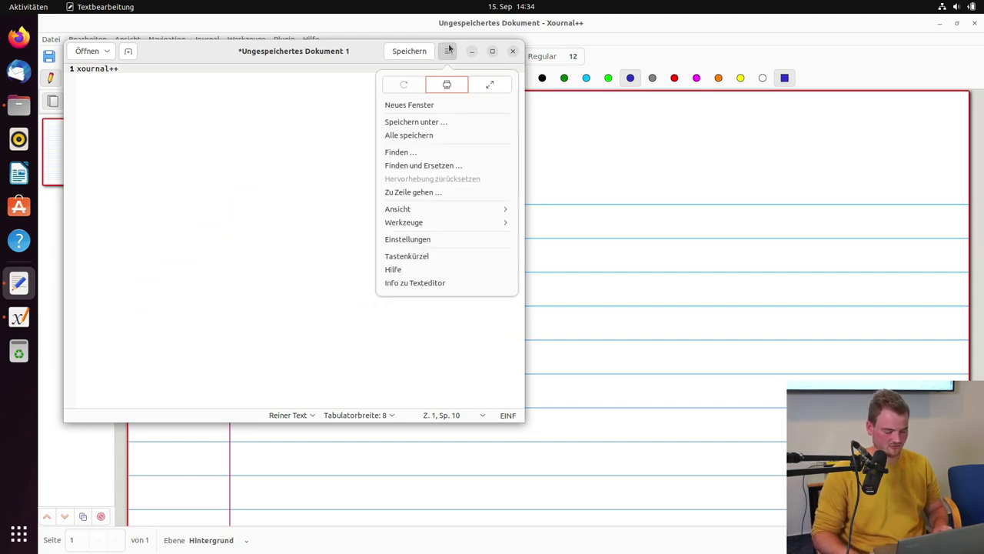
click(408, 209)
click(264, 121)
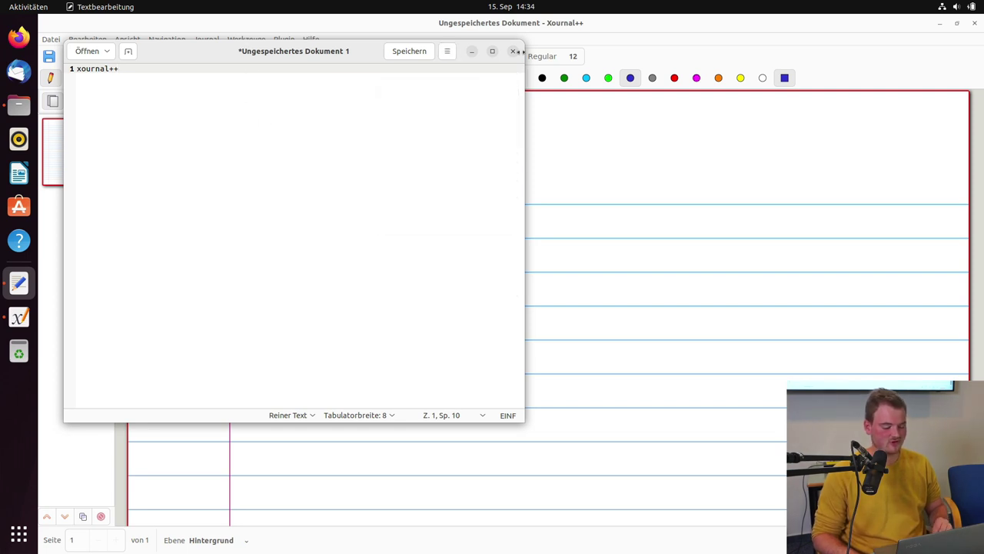
key(Left)
key(Left)
key(shift+Right)
key(shift+Right)
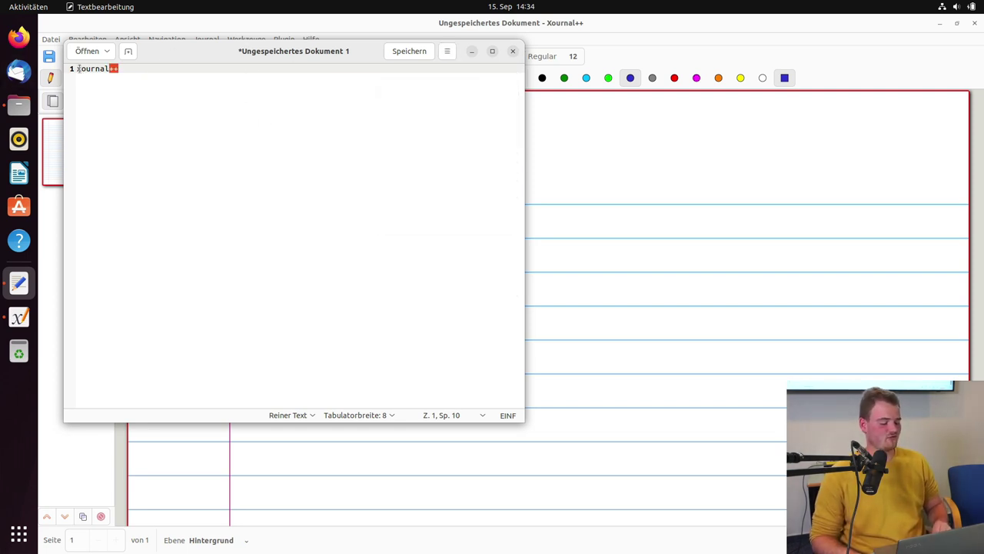
click(512, 52)
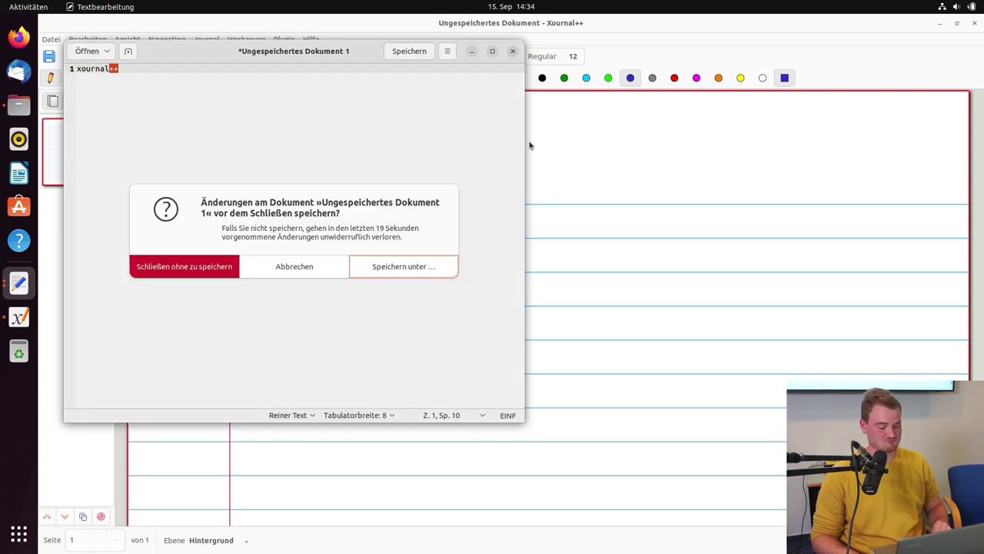
click(206, 273)
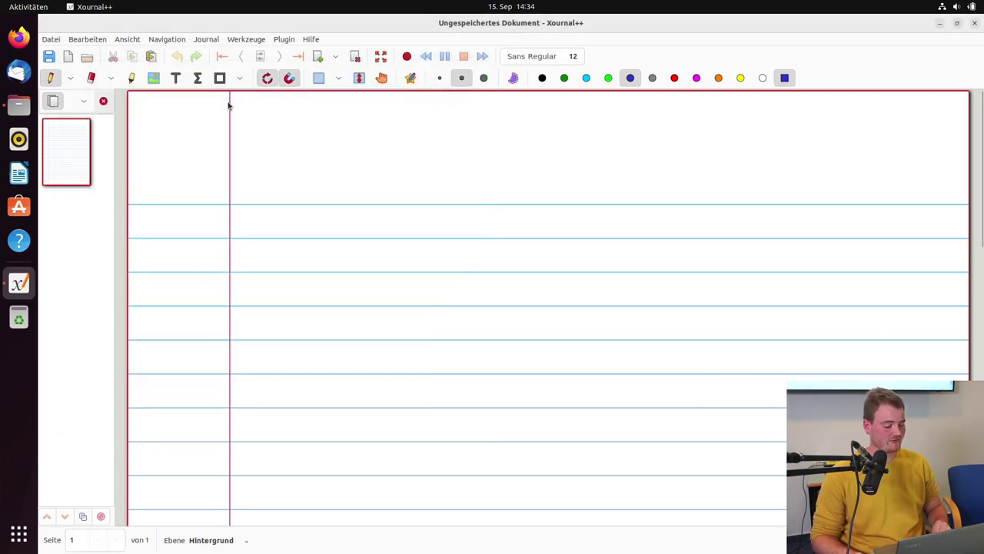
Switch the test page background to Kariert grid, then close Xournal++ with Verwerfen.
click(337, 57)
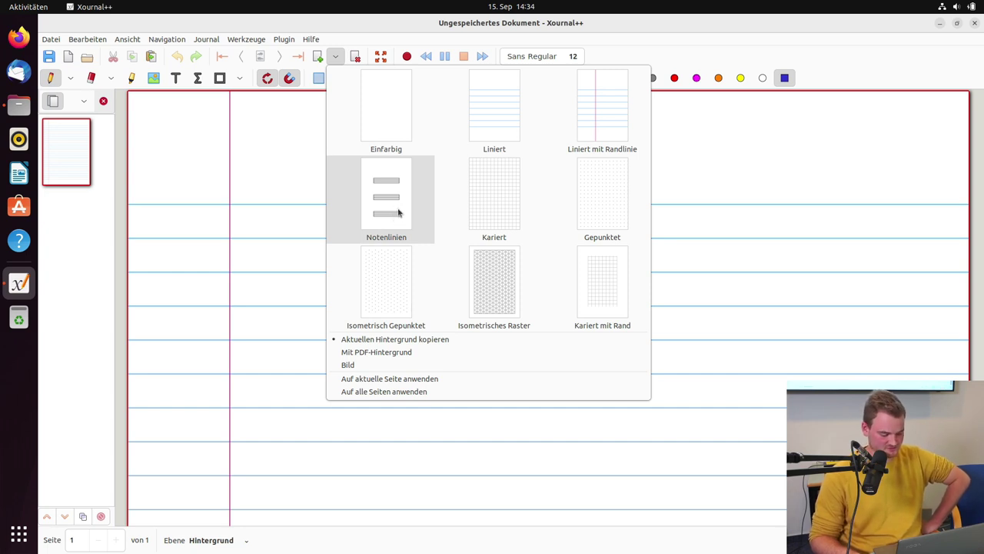
click(457, 202)
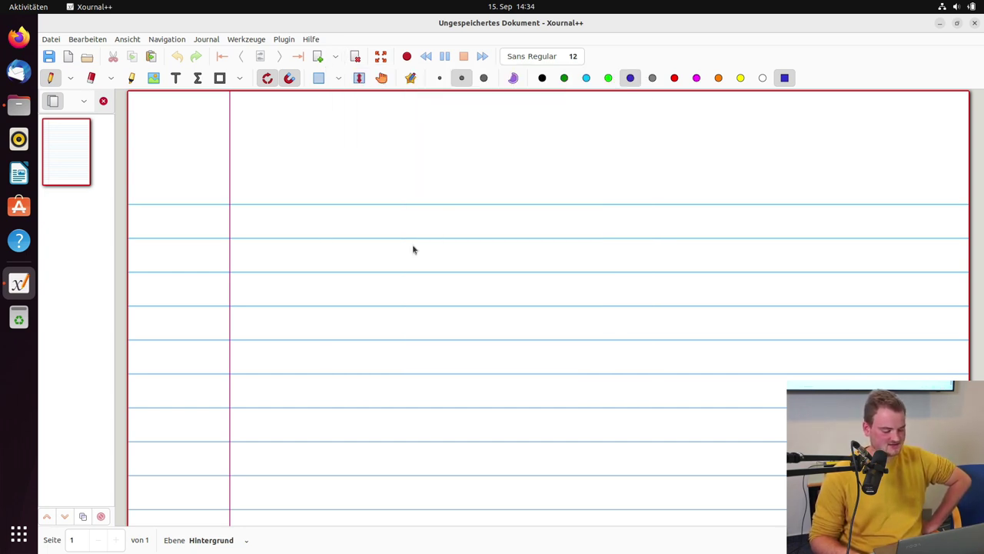
click(335, 59)
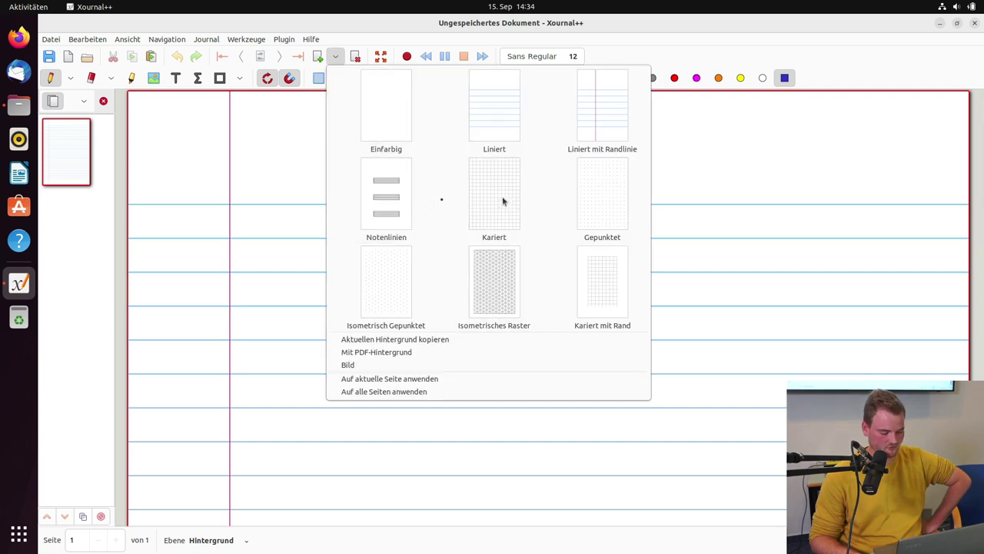
click(424, 382)
scroll(374, 240, up, 1)
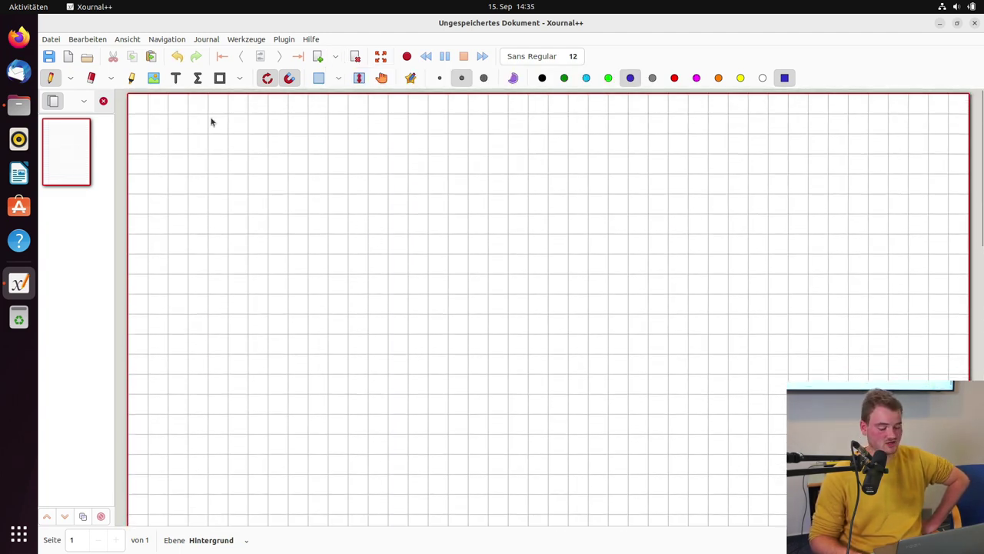
click(974, 24)
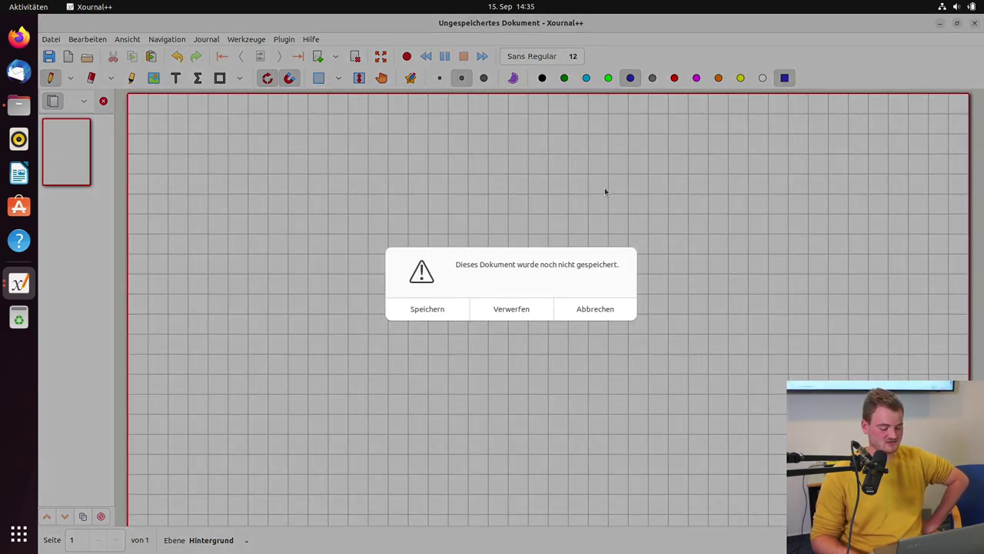
click(492, 311)
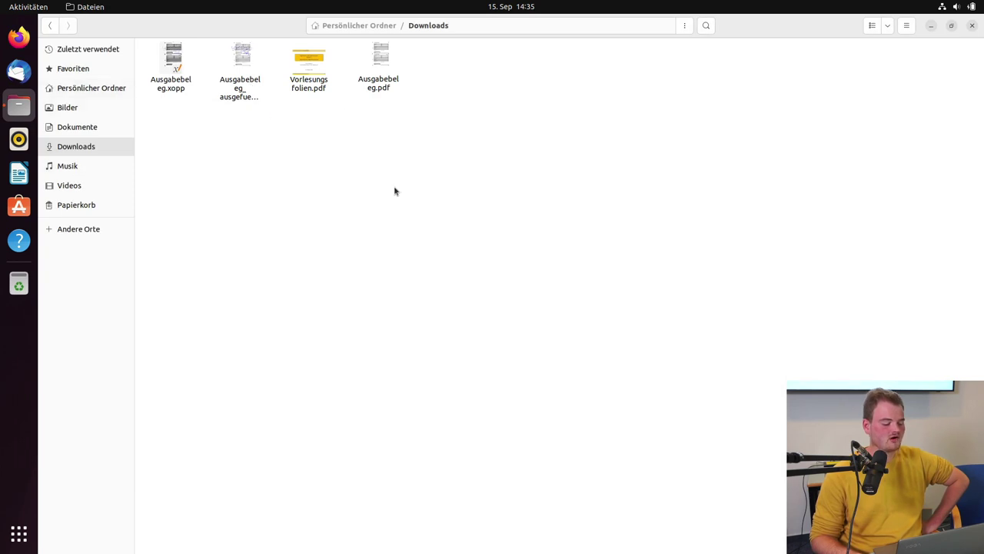
Open Vorlesungsfolien.pdf with Xournal++ via 'Mit anderer Anwendung öffnen' and maximise the window.
right_click(315, 85)
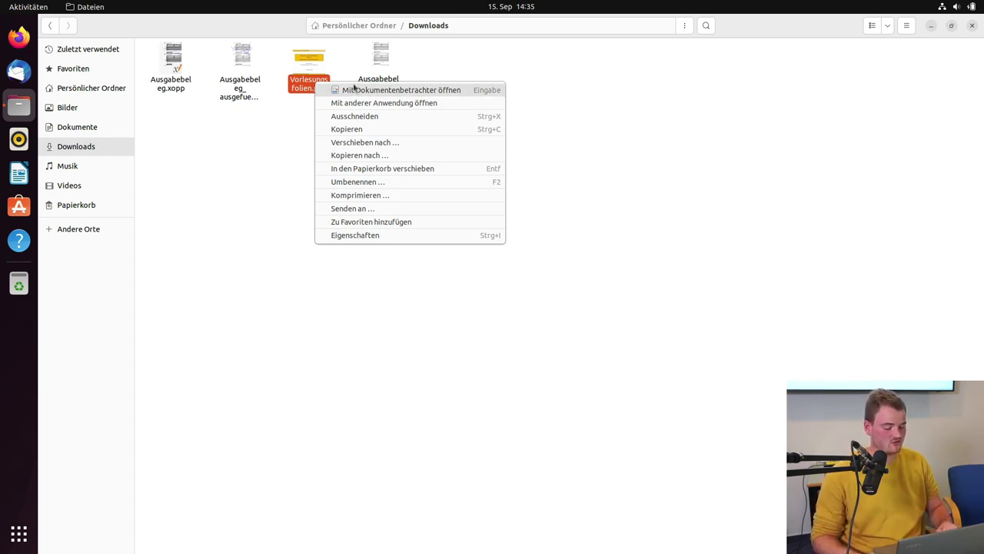
click(355, 103)
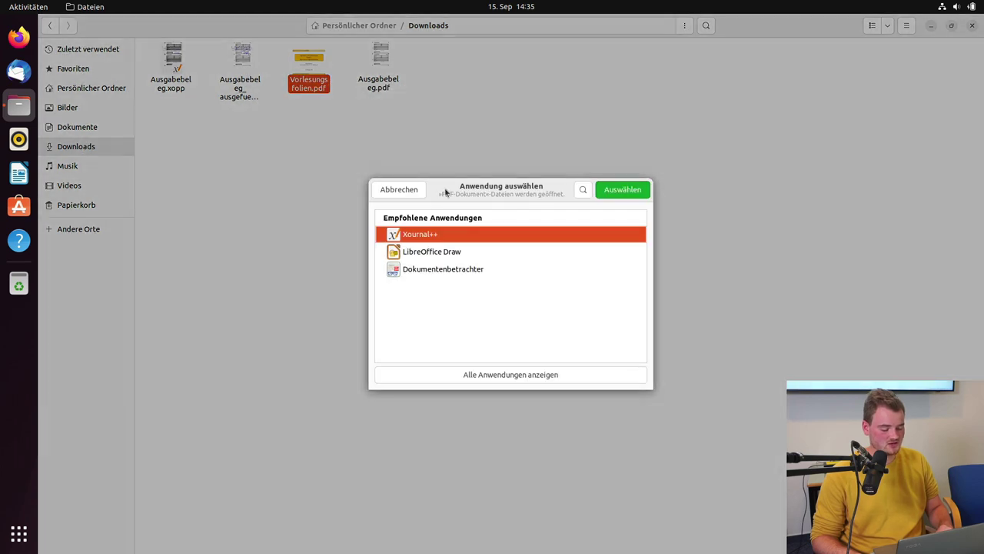
click(622, 190)
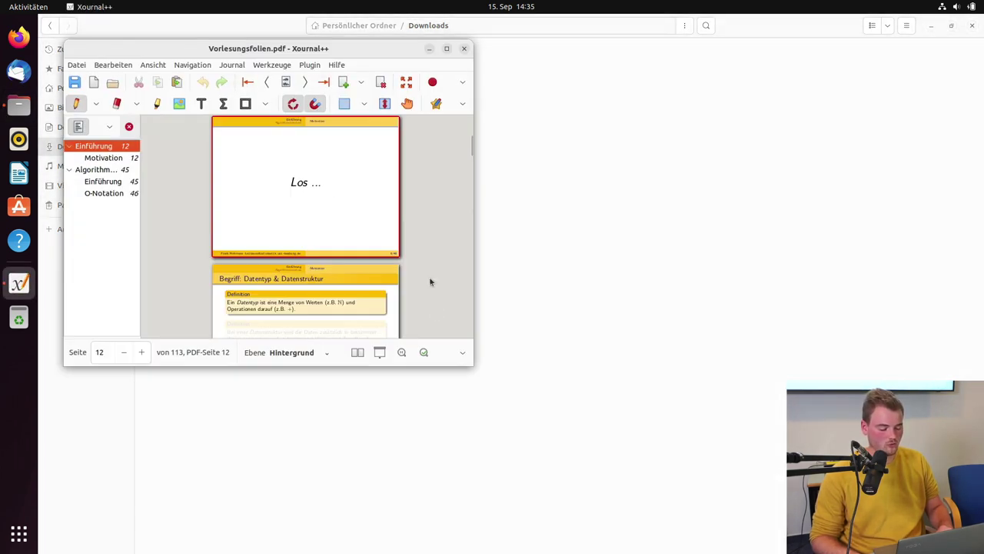
double_click(344, 49)
scroll(536, 281, down, 12)
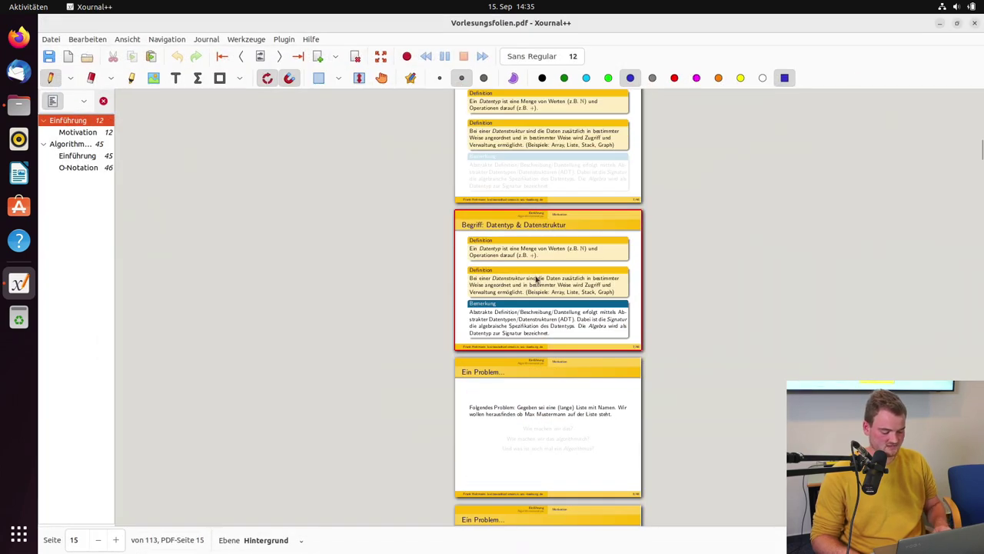
scroll(543, 278, up, 6)
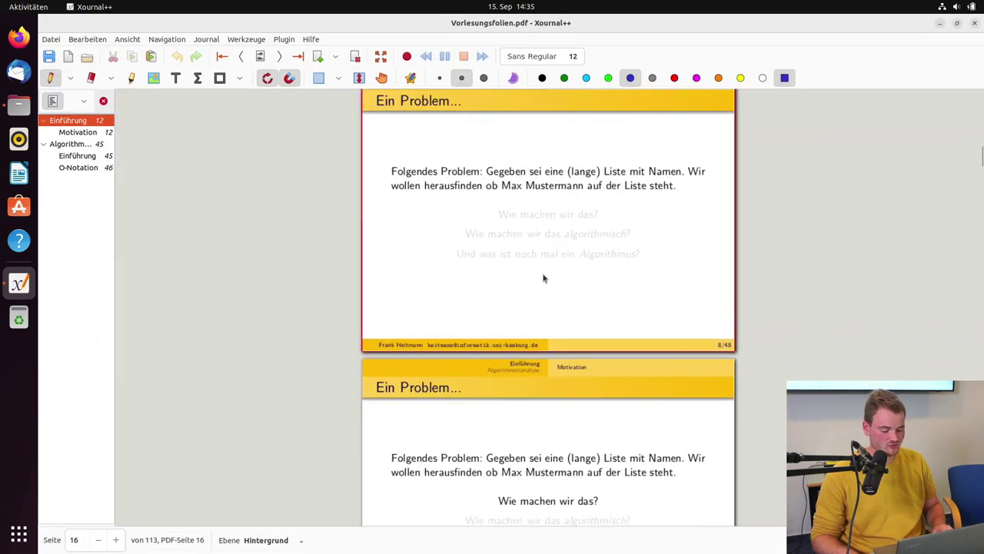
scroll(544, 277, down, 10)
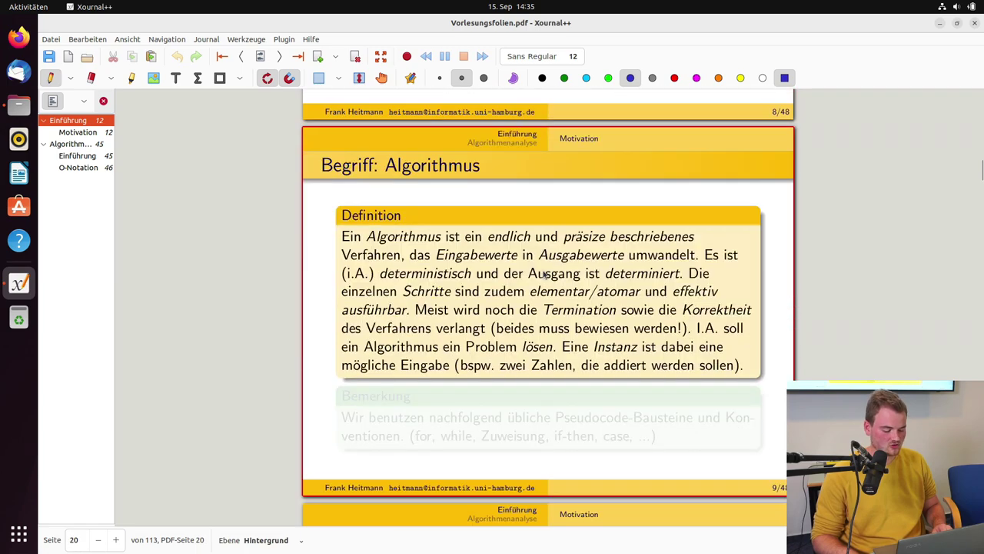
scroll(543, 274, down, 12)
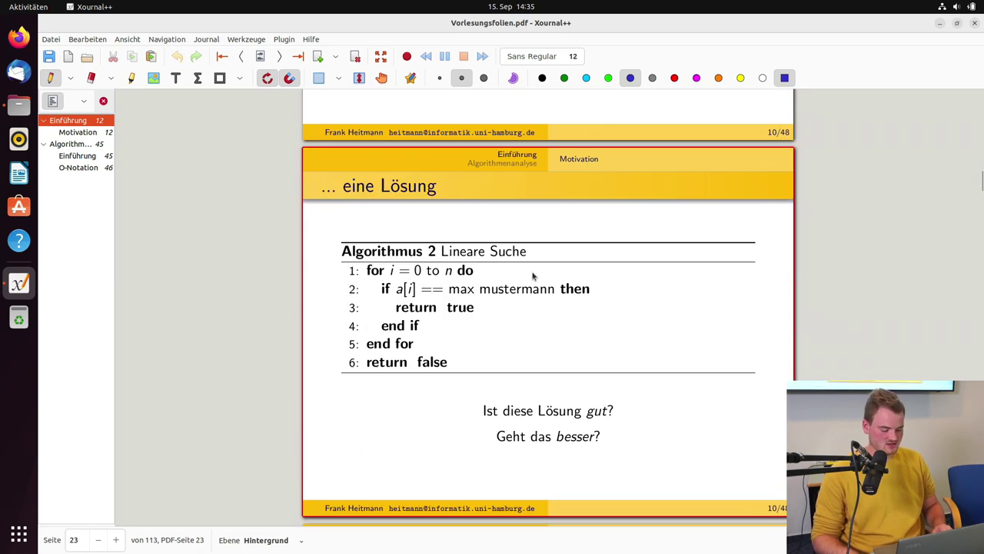
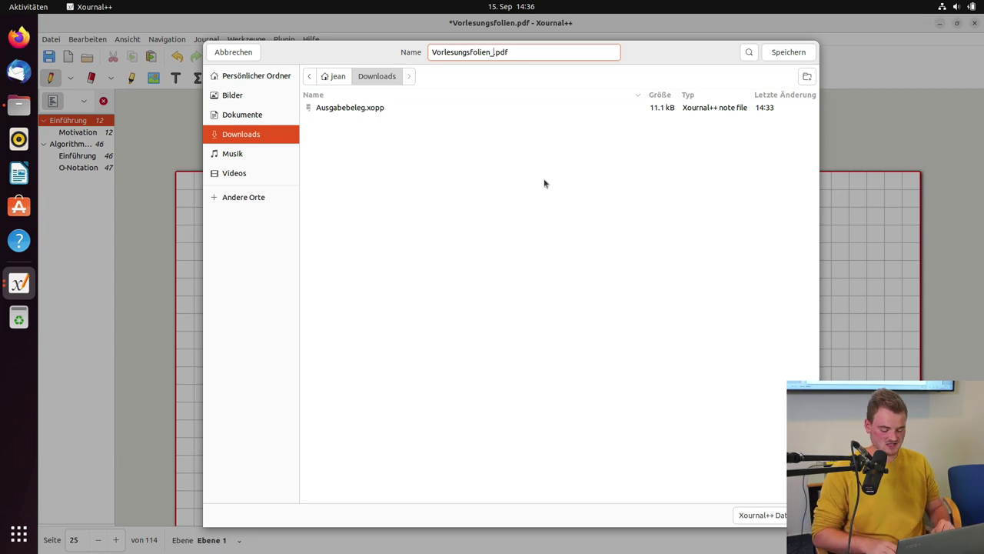
Remove the stray underscore from the file name Vorlesungsfolien_.
key(BackSpace)
Save the slides as Vorlesungsfolien.xopp and select that file in the Files Downloads folder.
key(Return)
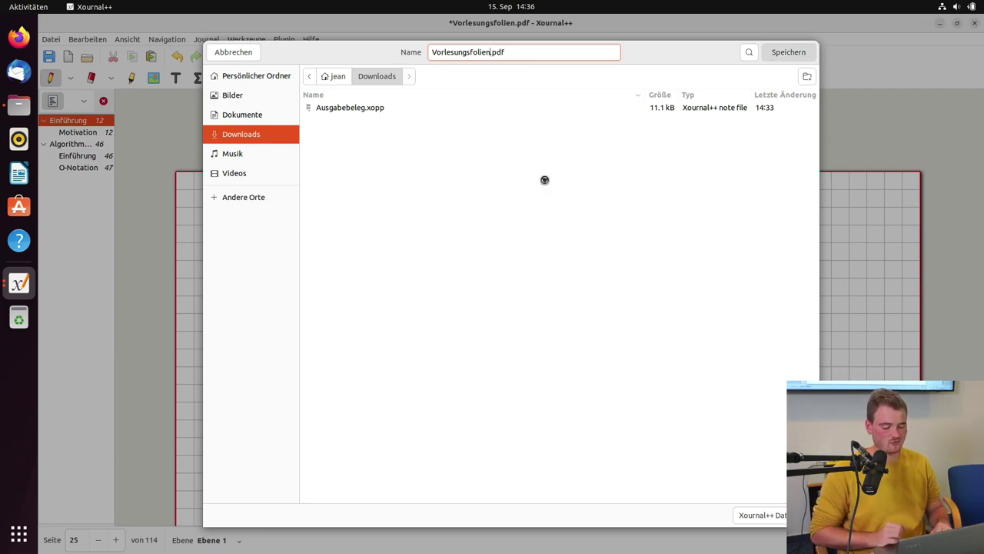
key(alt+Tab)
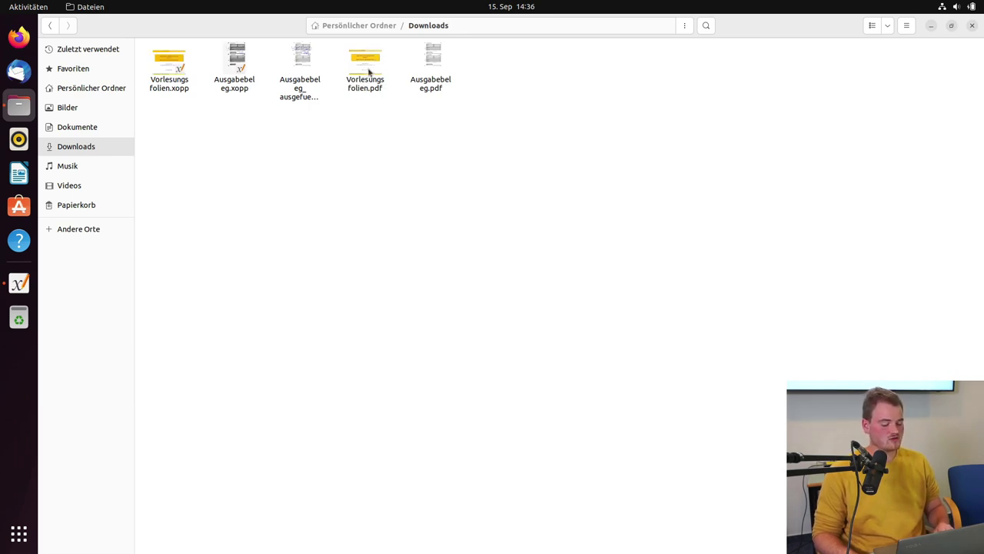
click(170, 80)
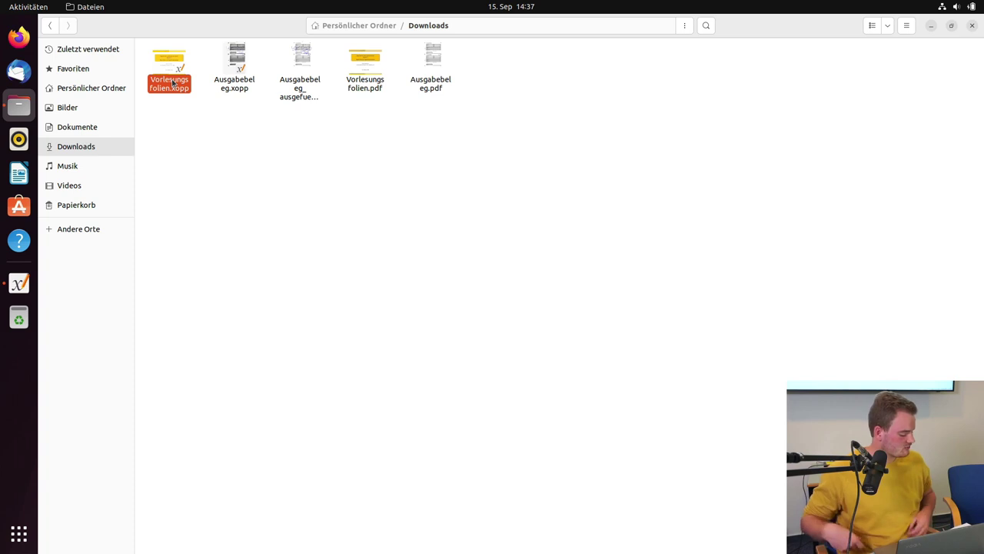
Clear the selection, then close both the file manager and Xournal++.
click(270, 148)
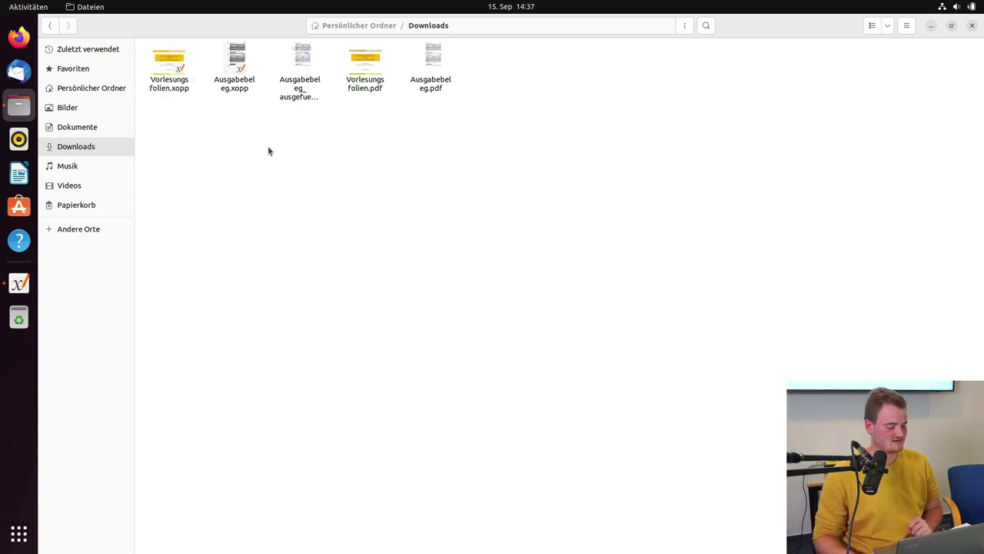
click(973, 27)
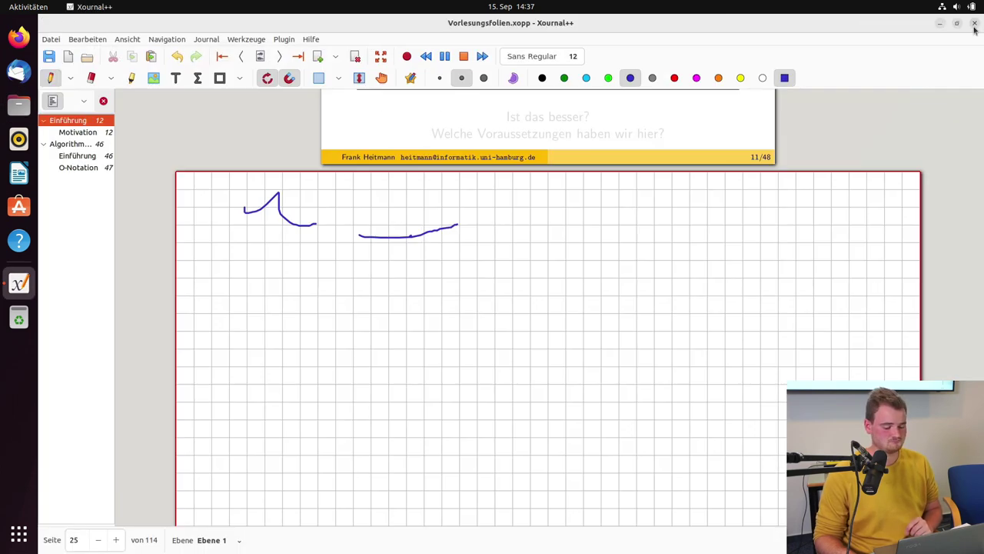
click(974, 26)
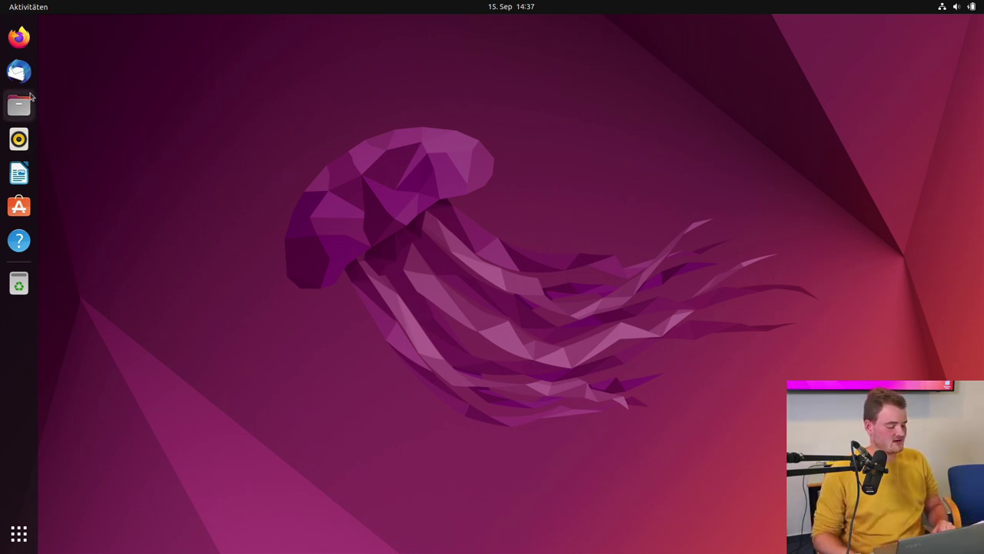
Relaunch Files, go via Dokumente and Home to Downloads, and select Ausgabebeleg_ausgefuellt.pdf.
click(19, 105)
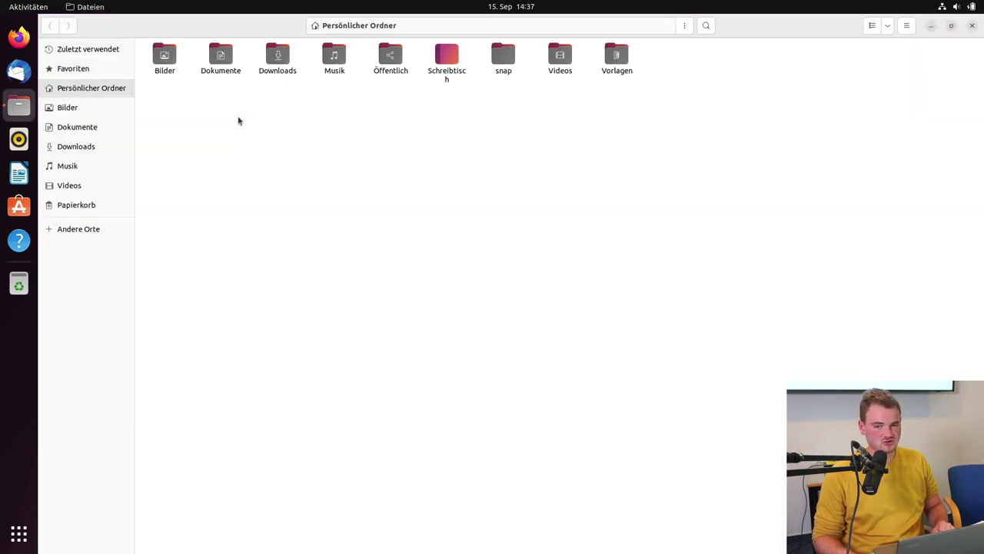
double_click(221, 61)
click(347, 25)
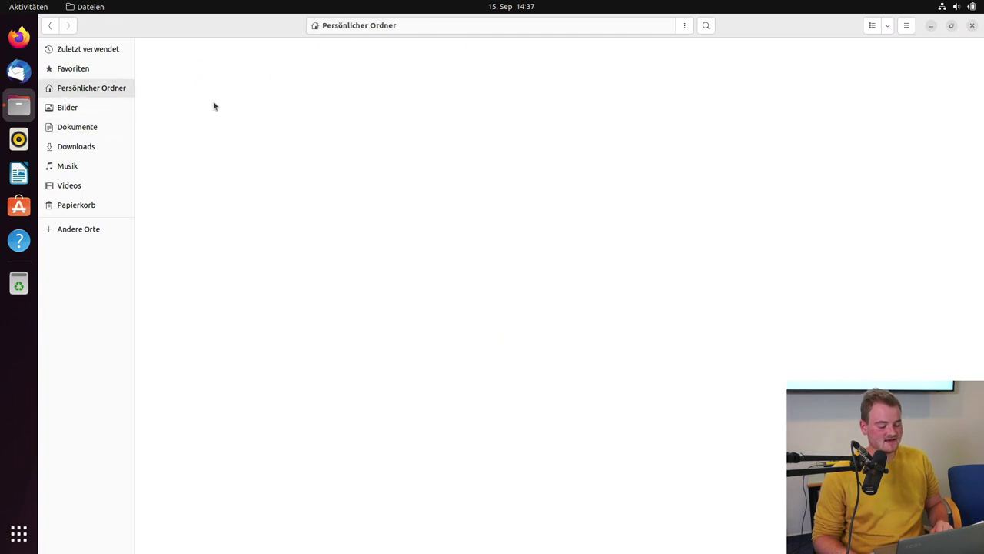
double_click(271, 68)
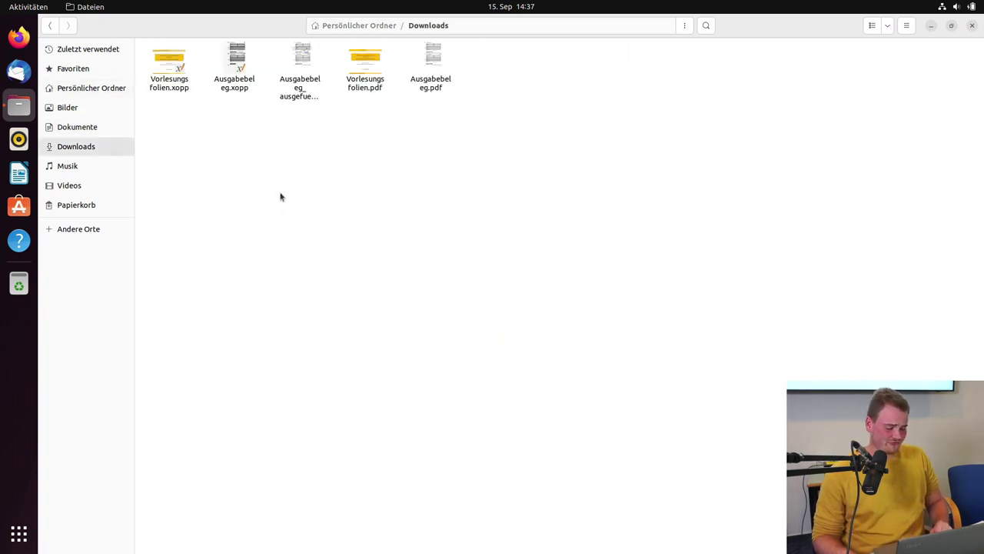
click(308, 96)
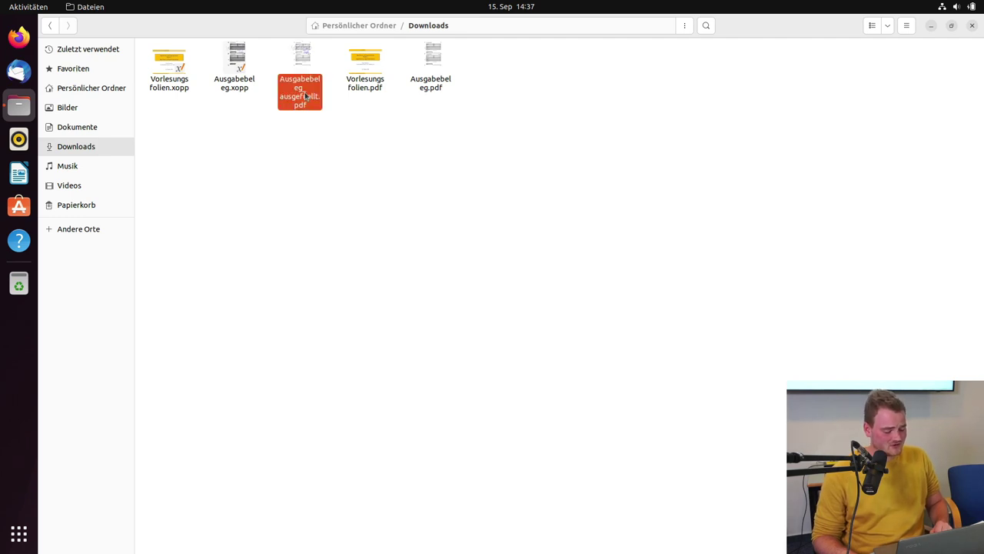
right_click(306, 95)
Open Ausgabebeleg_ausgefuellt.pdf with LibreOffice Draw, then launch Firefox.
click(340, 115)
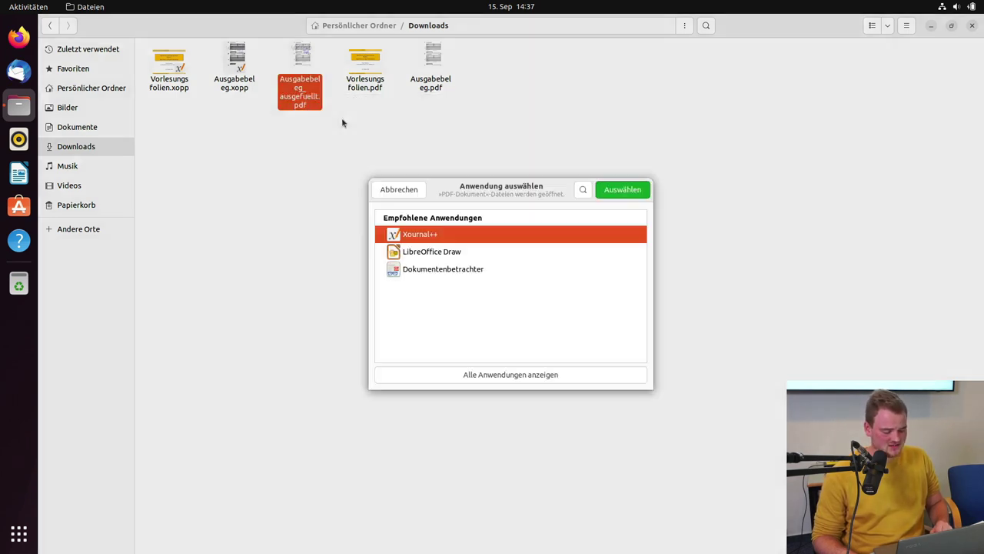
click(462, 254)
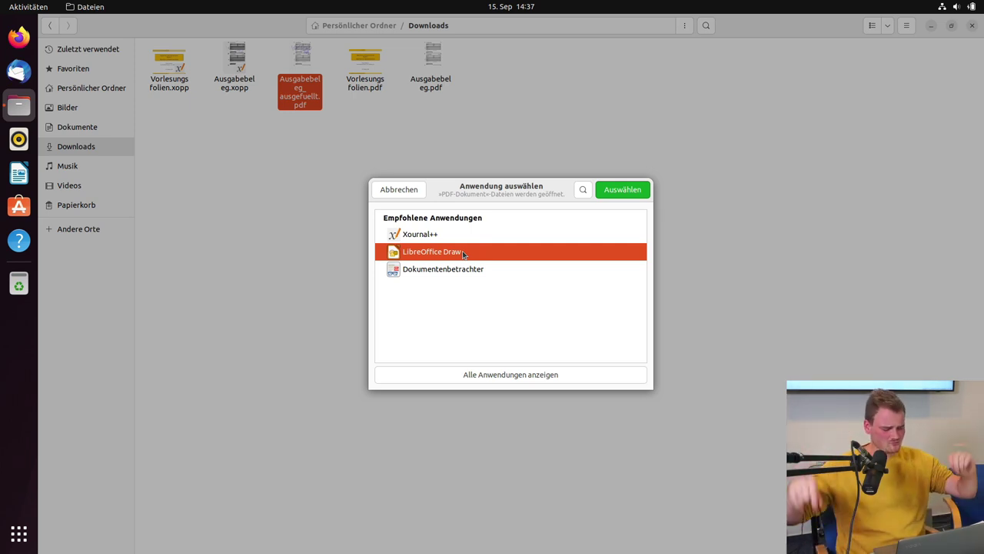
double_click(463, 253)
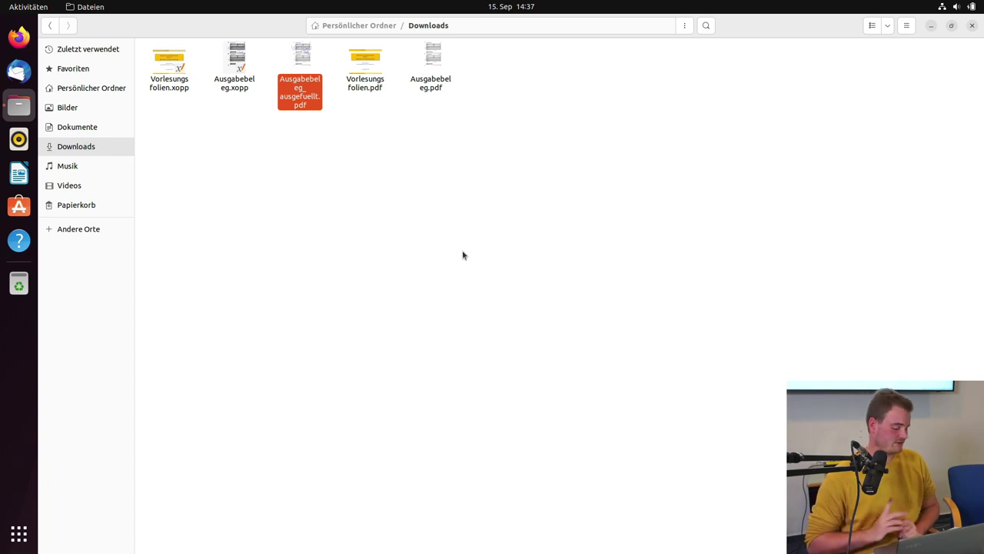
click(18, 36)
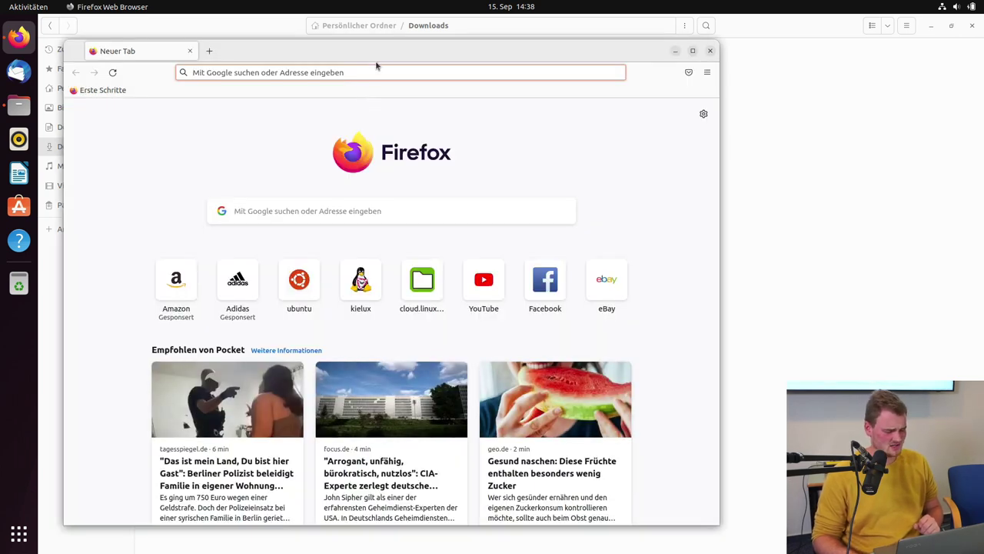
Load adobe.com/de/acrobat/online/pdf-to-word.html, accept all cookies, then close Firefox and Files.
click(376, 71)
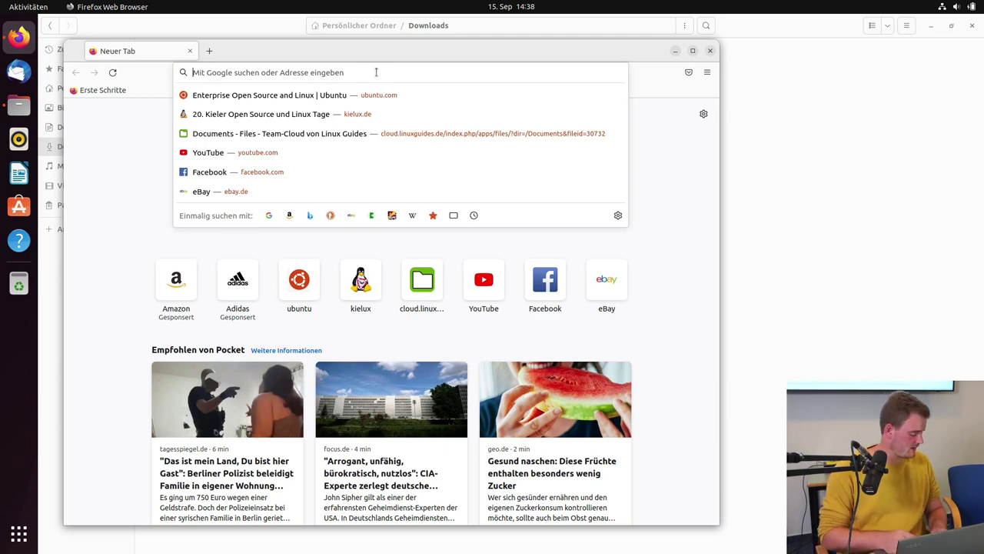
text(https:)
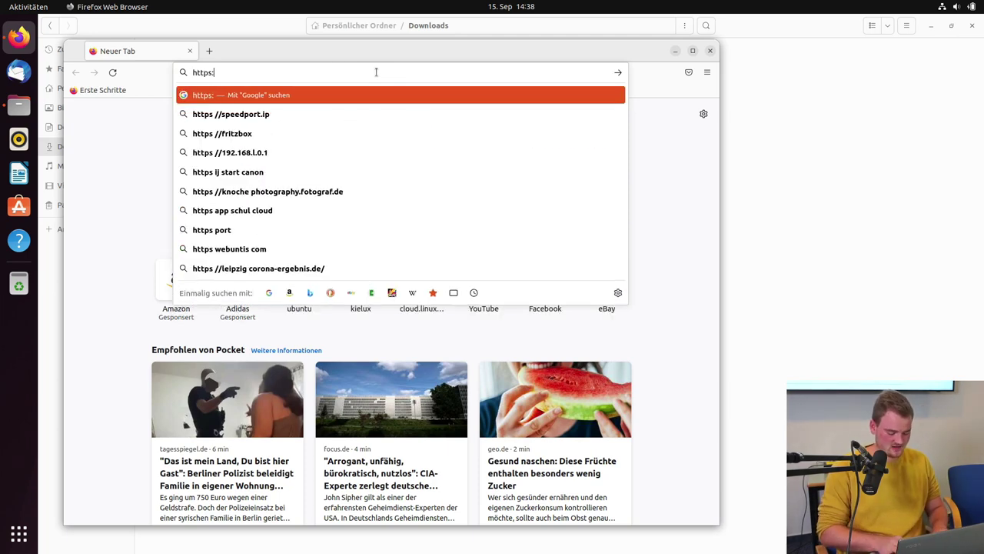
text(//www.adobe.com)
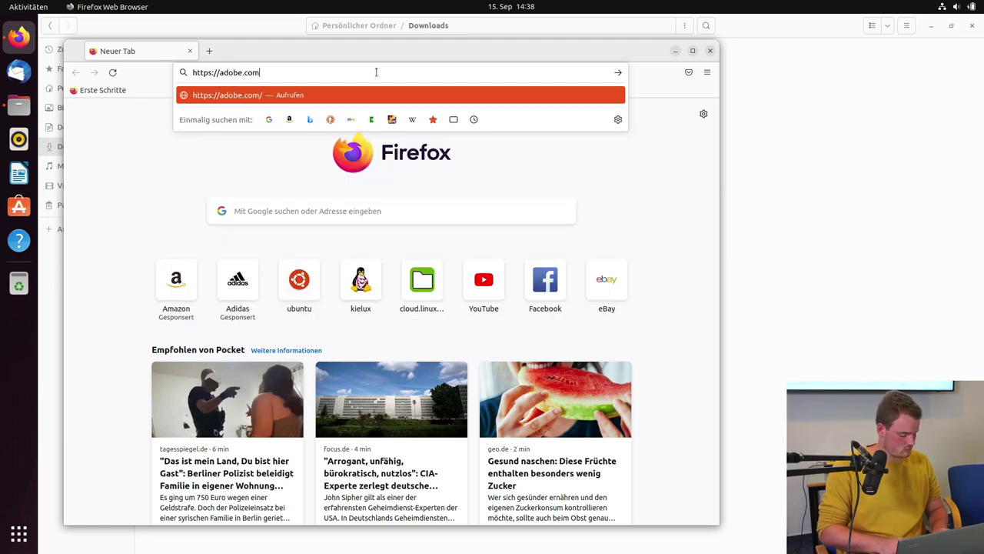
text(/de/acr)
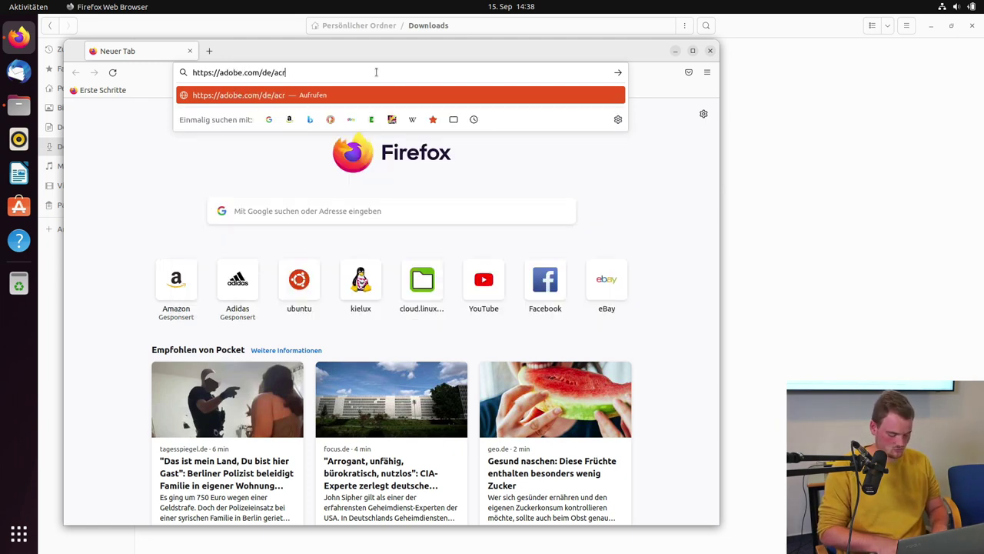
text(obat/onl)
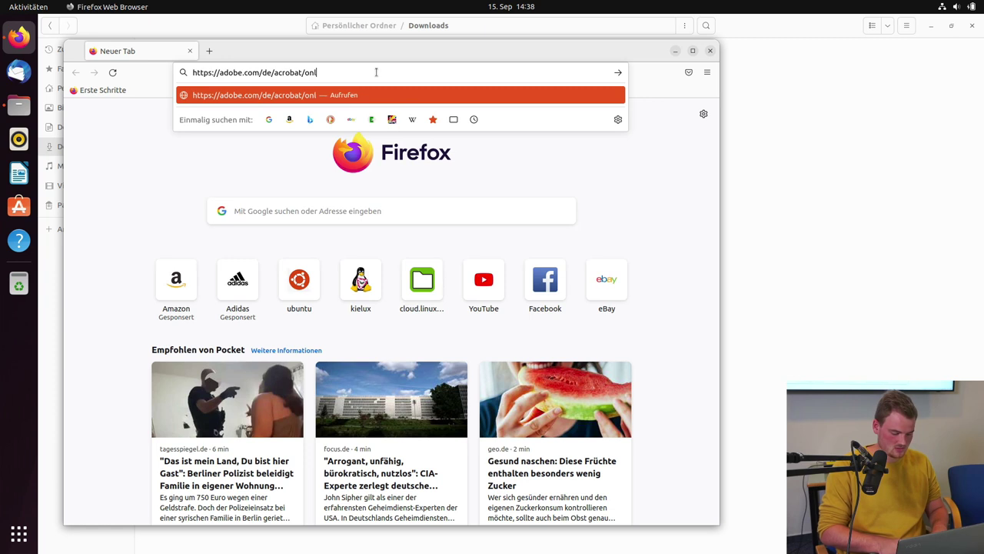
text(ine/pdf)
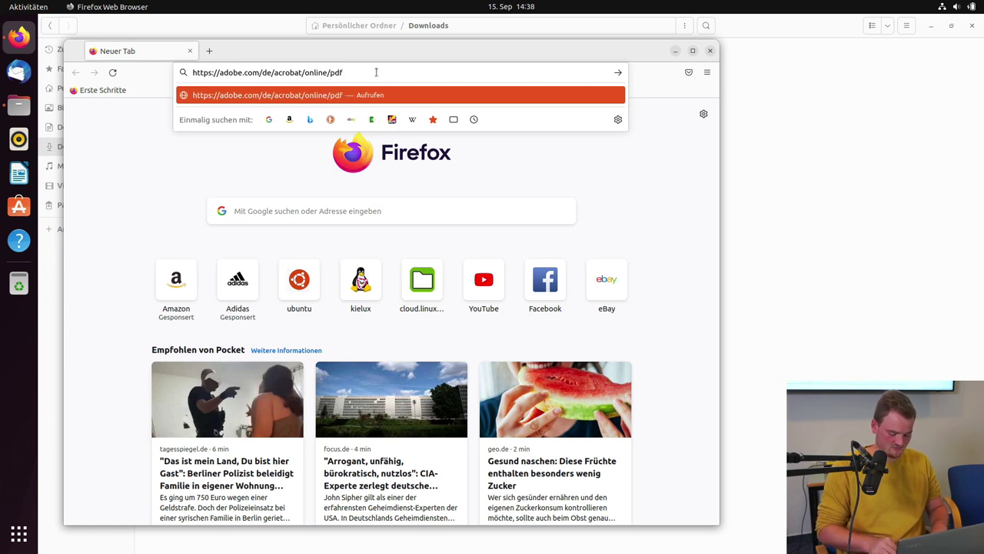
text(-to-word.)
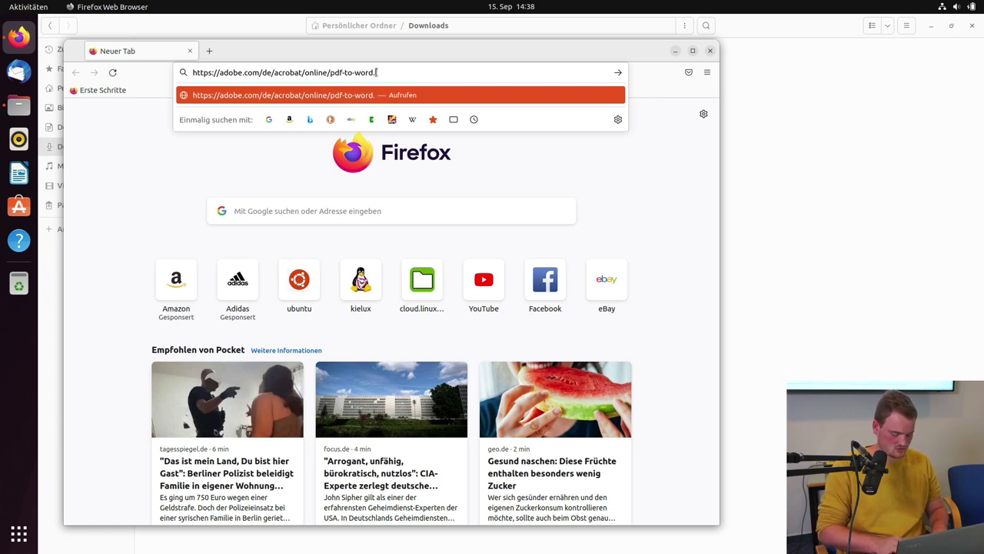
text(html)
key(Return)
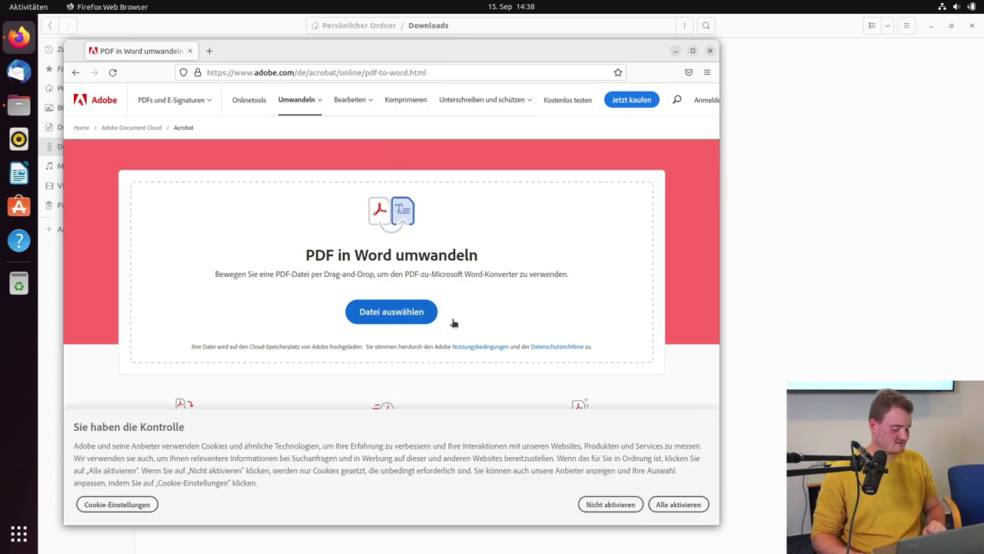
click(675, 504)
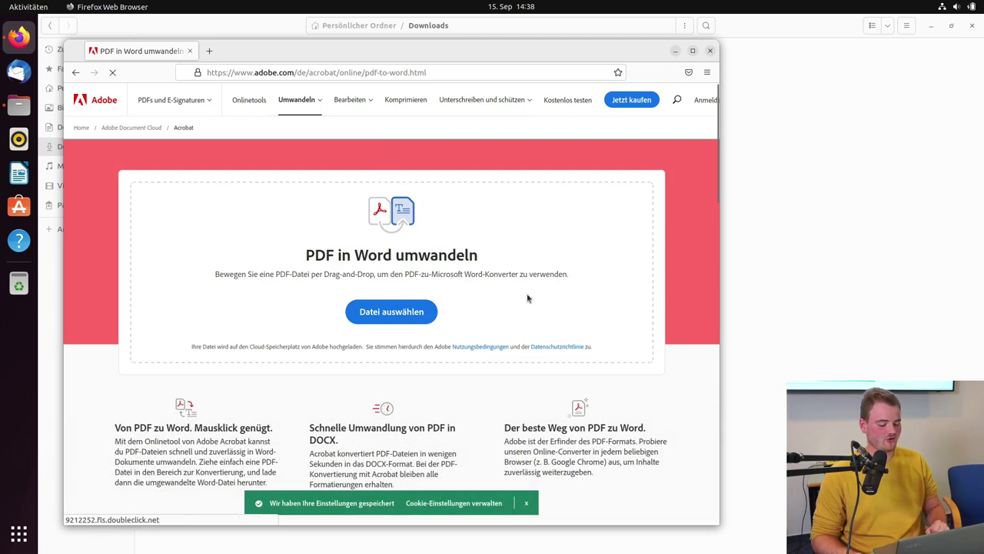
click(712, 52)
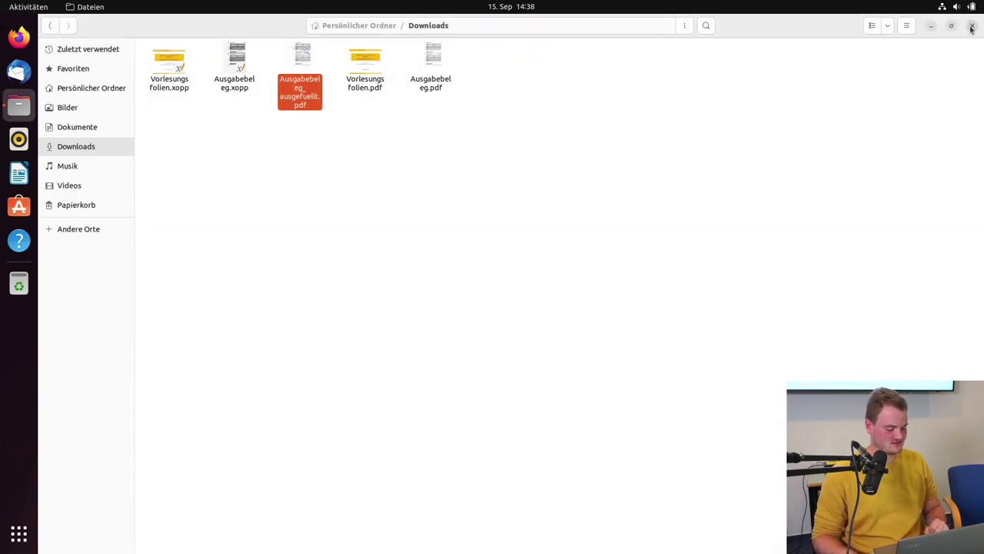
click(971, 27)
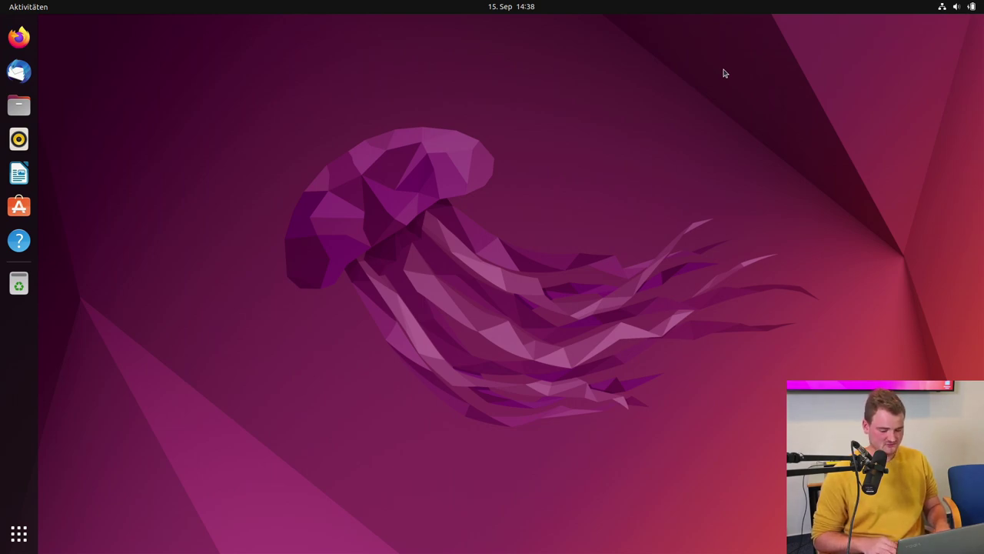
On the Linux Mint VM, launch Pix via the menu search 'pix' and maximize it.
key(alt+Tab)
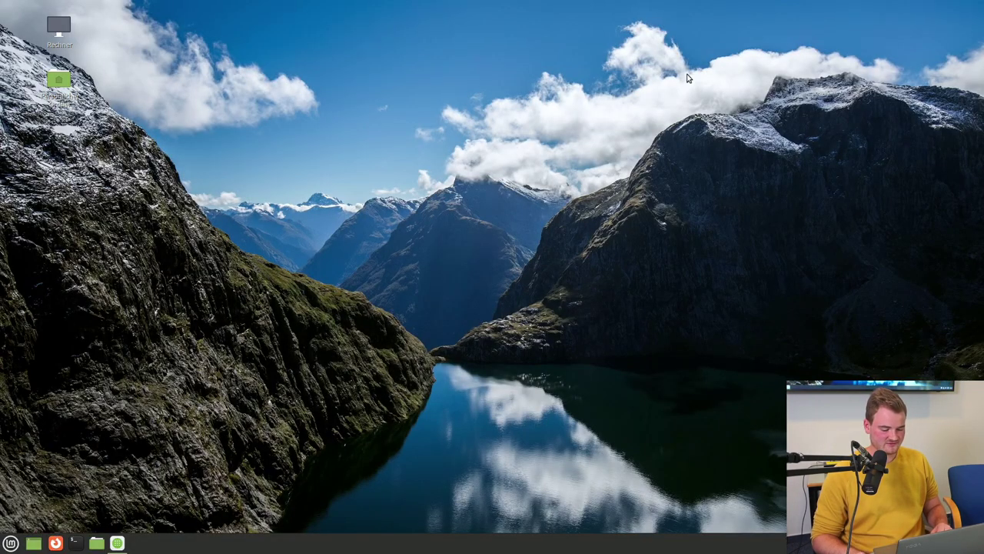
right_click(290, 133)
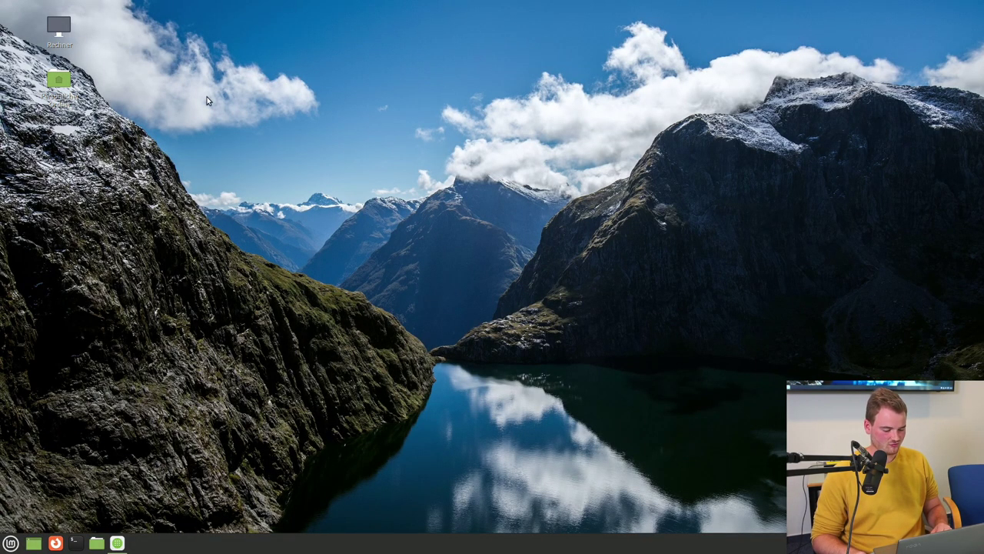
click(129, 133)
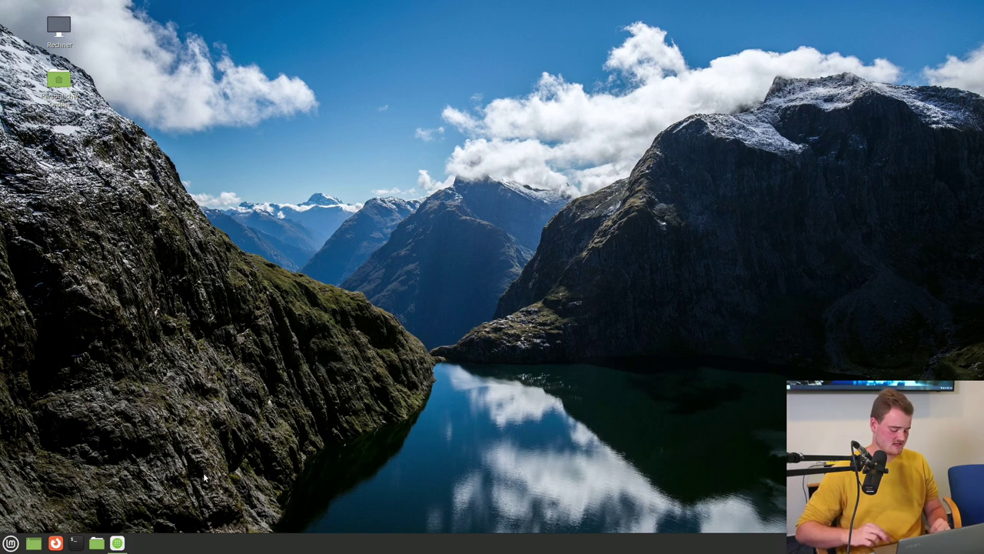
key(super)
text(pix)
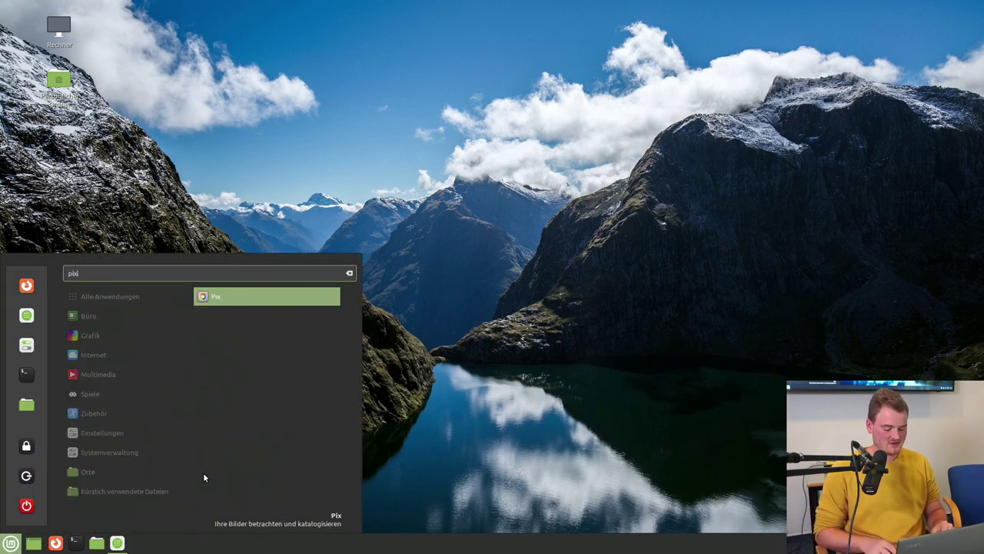
key(Return)
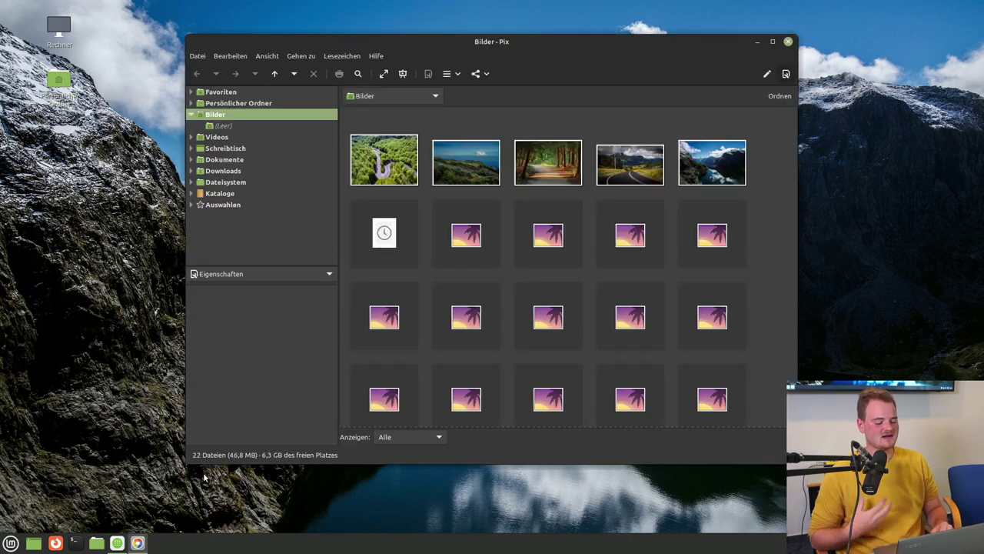
double_click(477, 42)
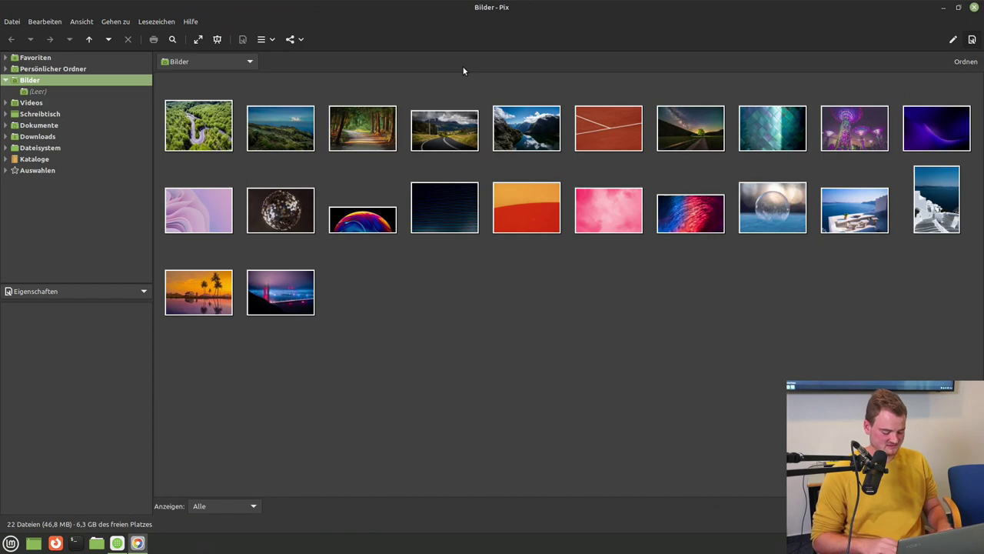
Search for 'shotlwell' on the Ubuntu VM and browse the File menu without choosing anything.
key(alt+Tab)
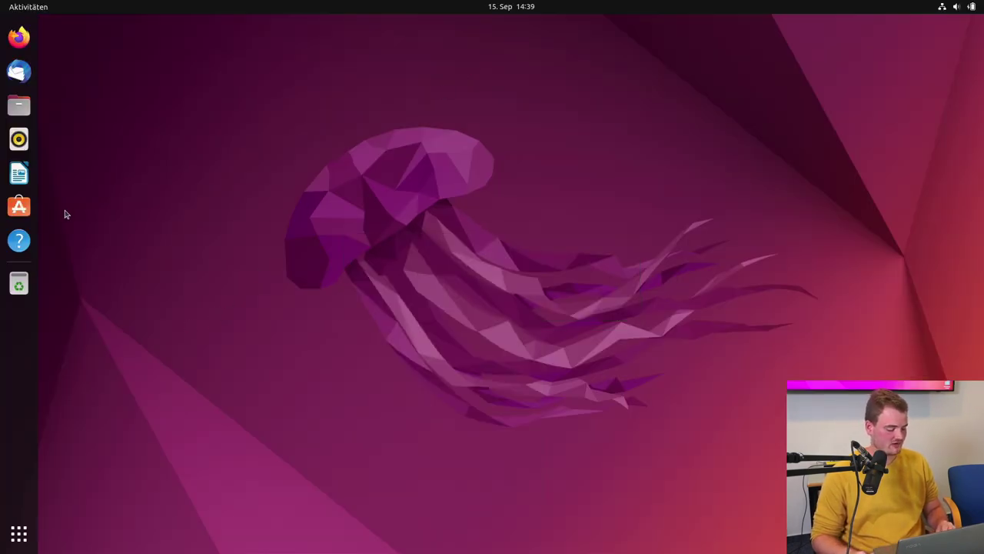
key(super)
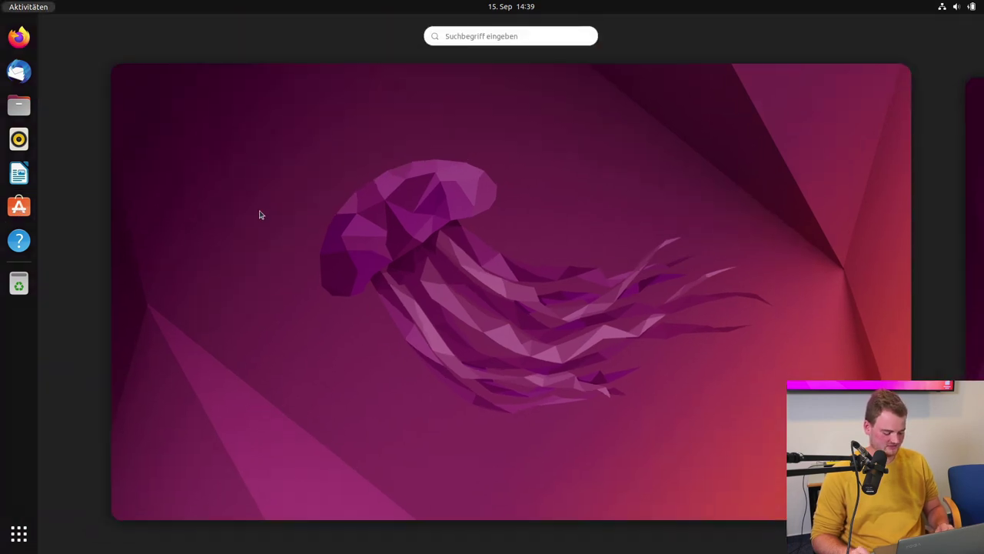
text(shotlwell)
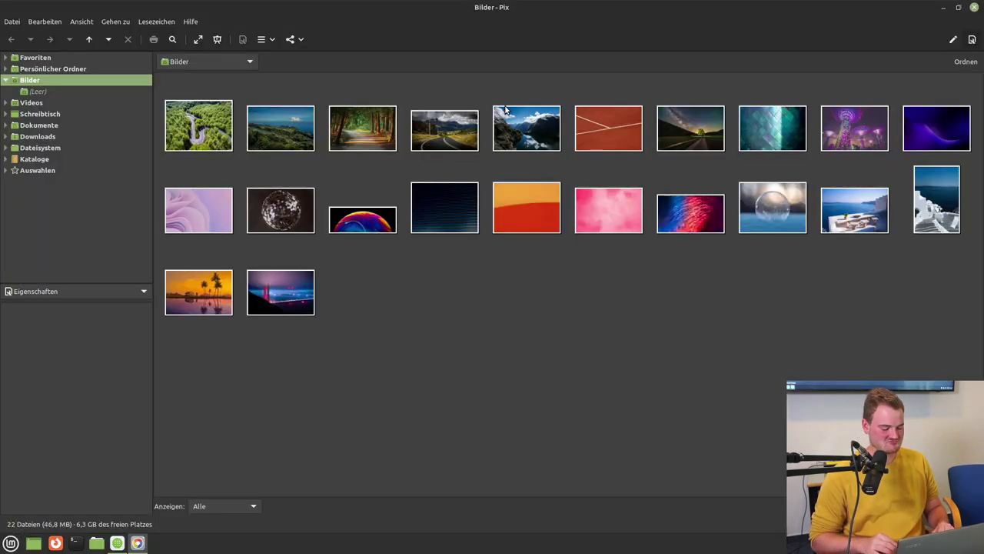
click(12, 22)
mouse_move(50, 126)
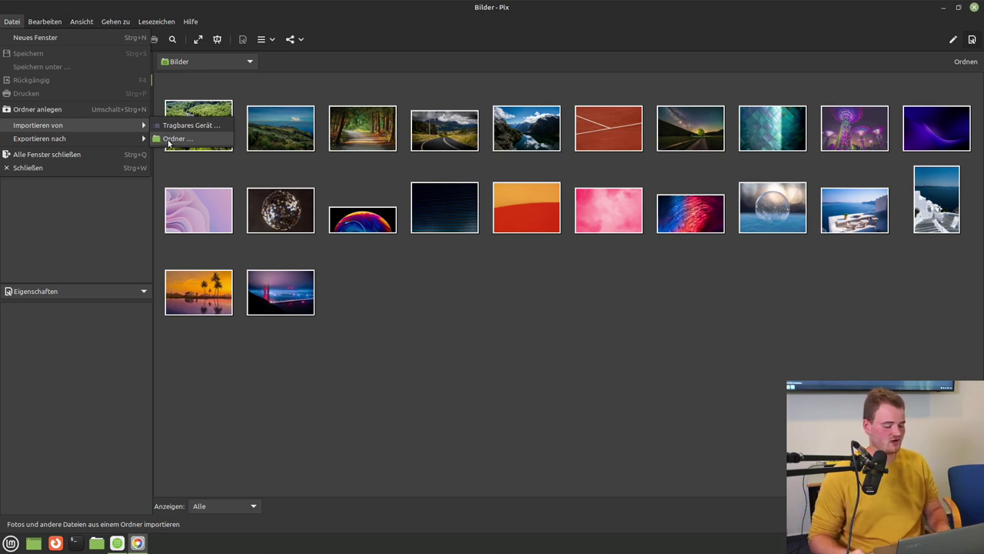
click(174, 139)
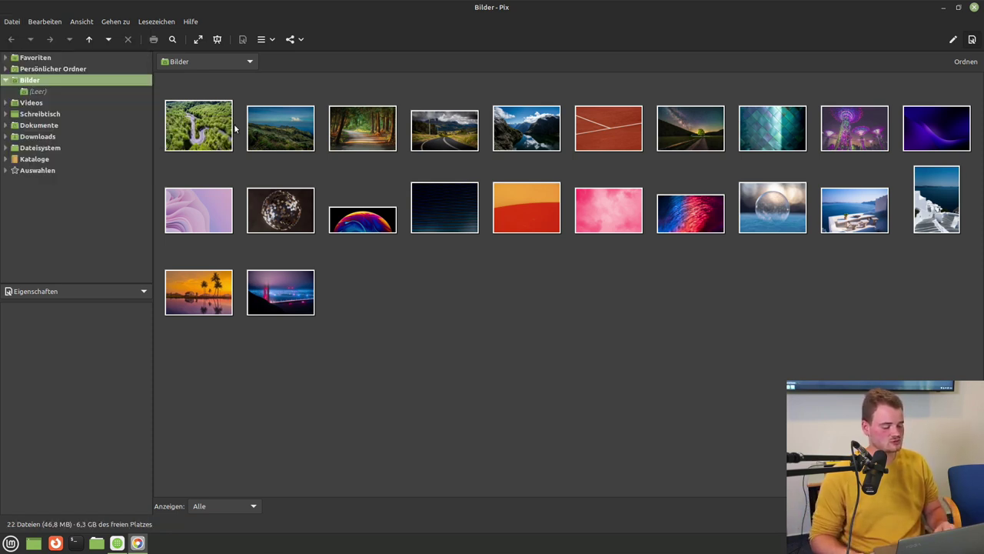
Select all 22 pictures and open Bildgröße ändern from the tools menu.
click(283, 141)
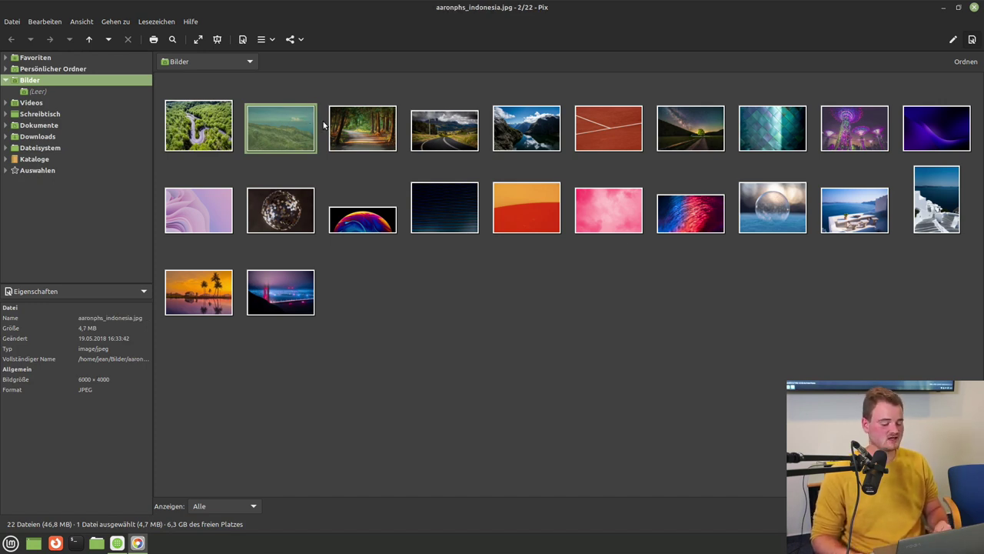
key(ctrl+a)
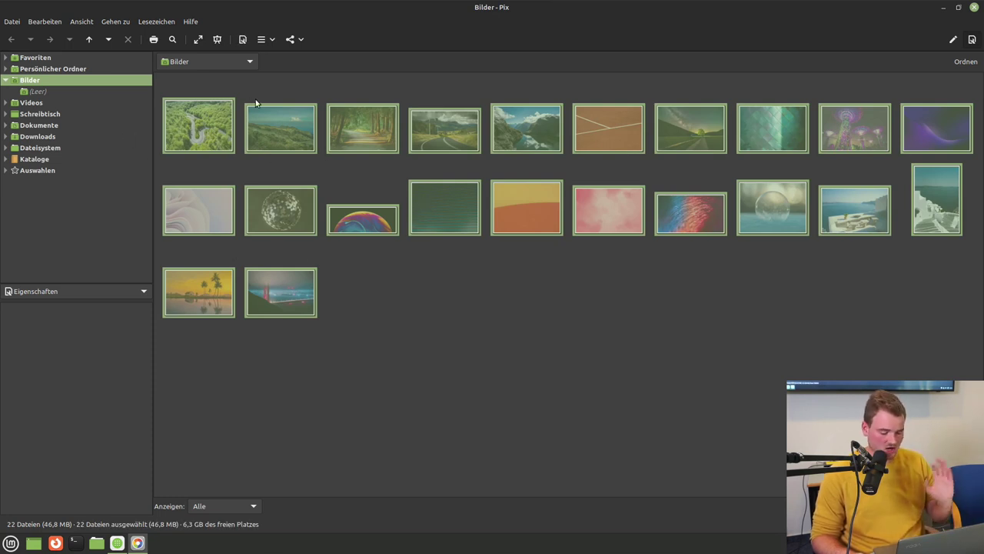
click(264, 39)
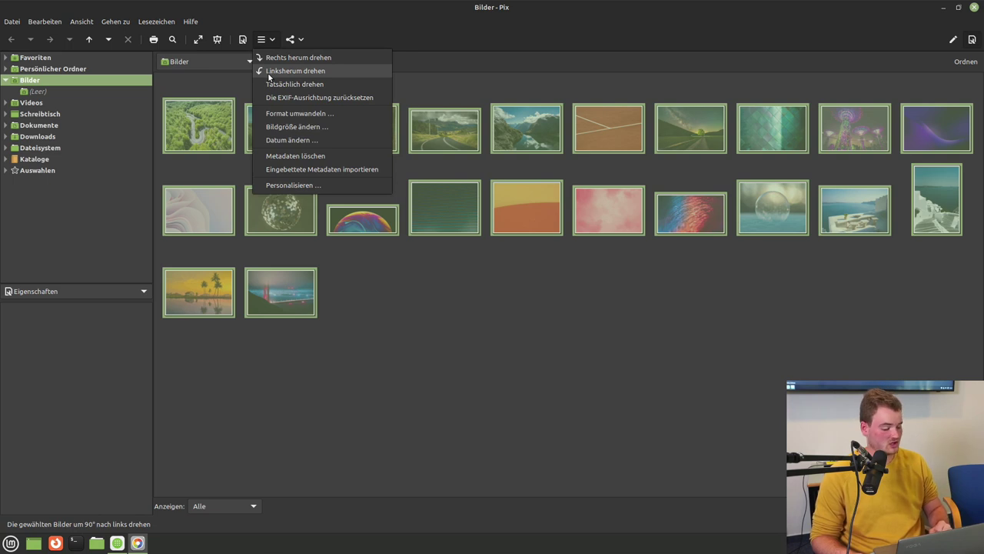
click(308, 130)
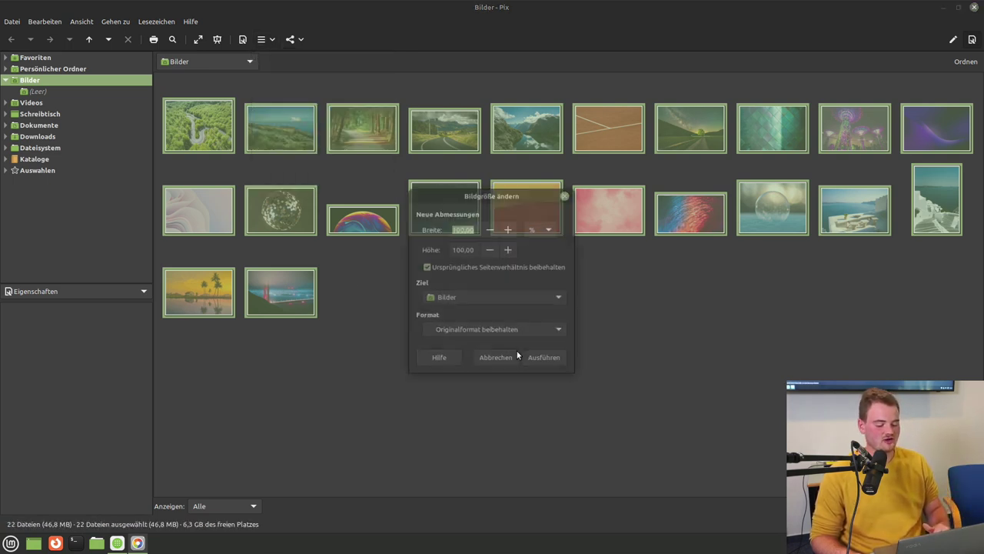
Resize the pictures to 640 × 480 pixels, keeping aspect ratio, as JPEG-Bild into Downloads.
click(536, 228)
click(539, 222)
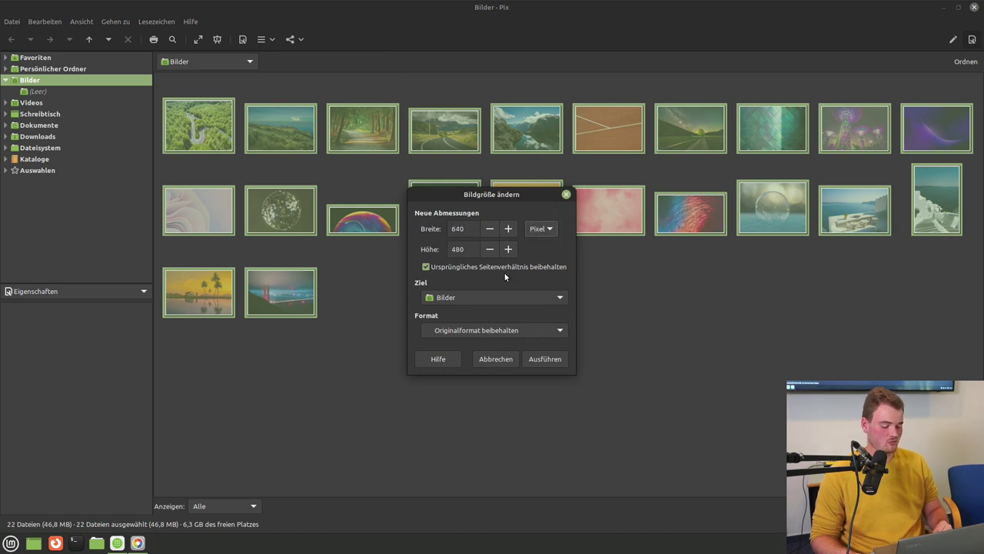
click(426, 267)
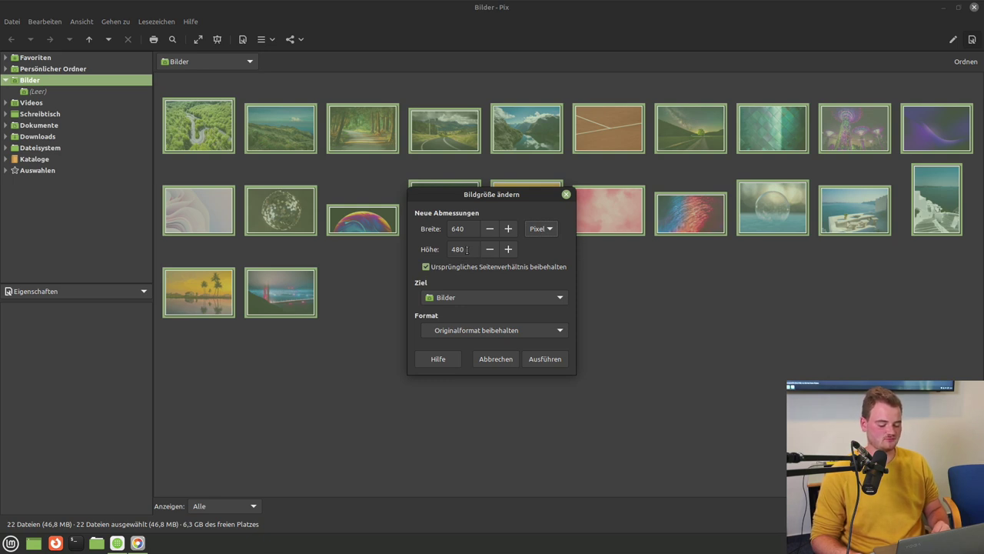
double_click(467, 249)
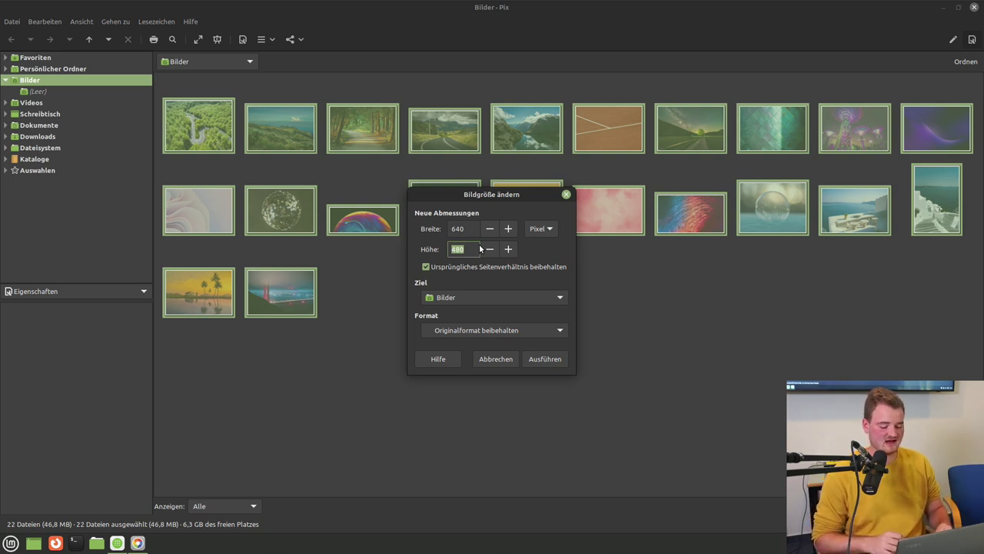
click(537, 229)
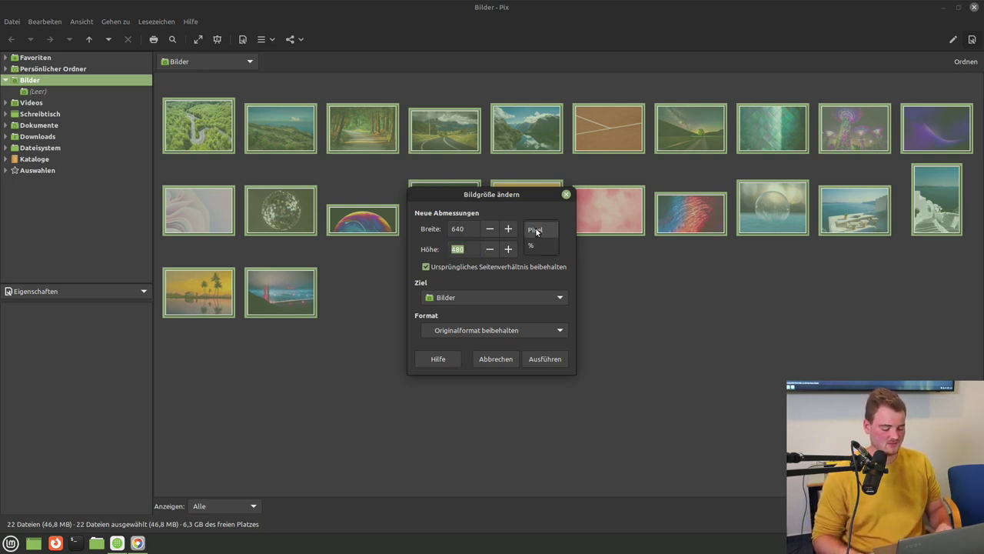
click(538, 230)
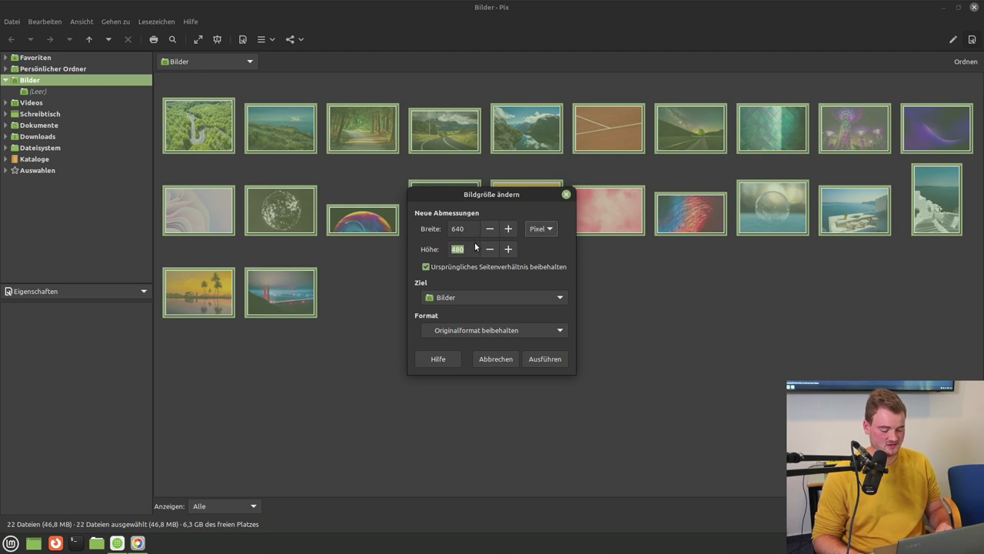
click(461, 297)
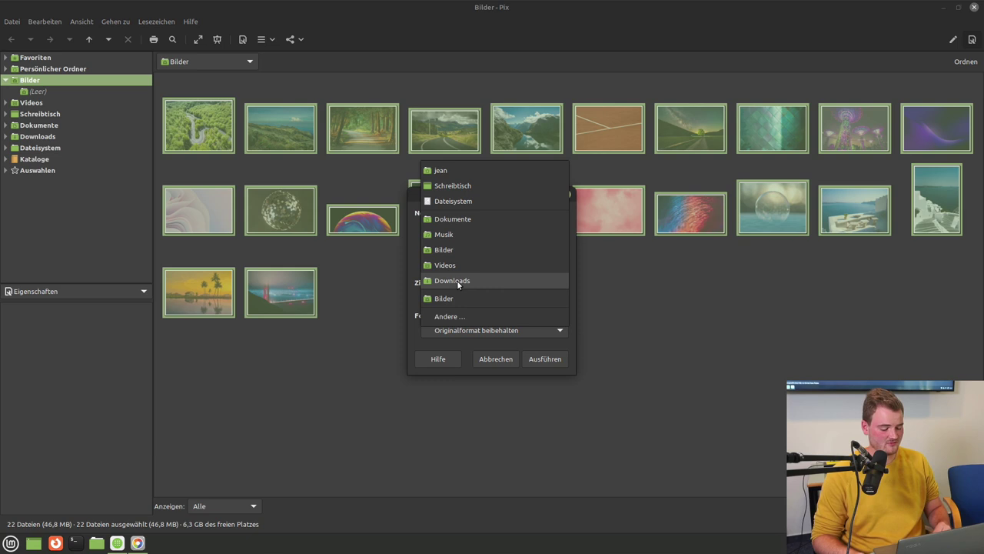
click(455, 281)
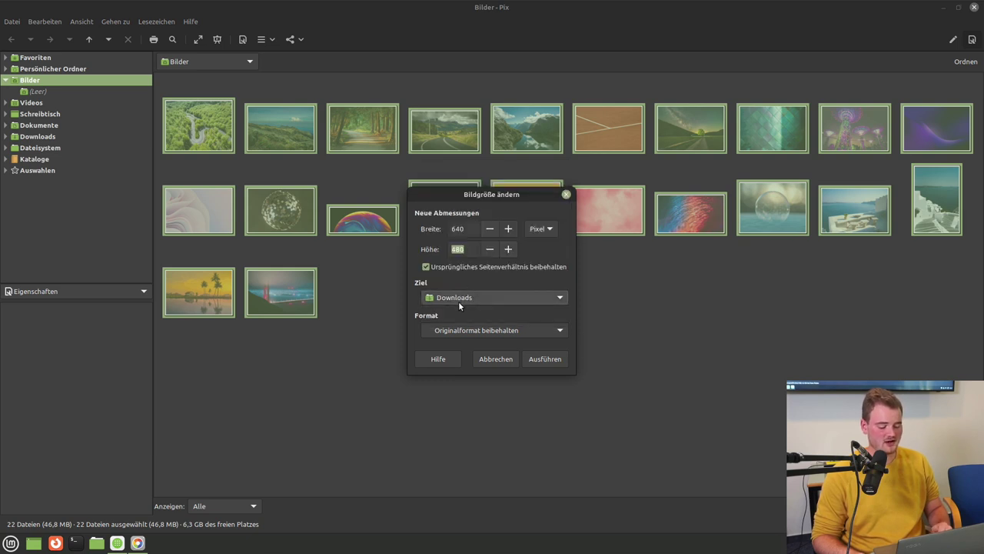
click(464, 331)
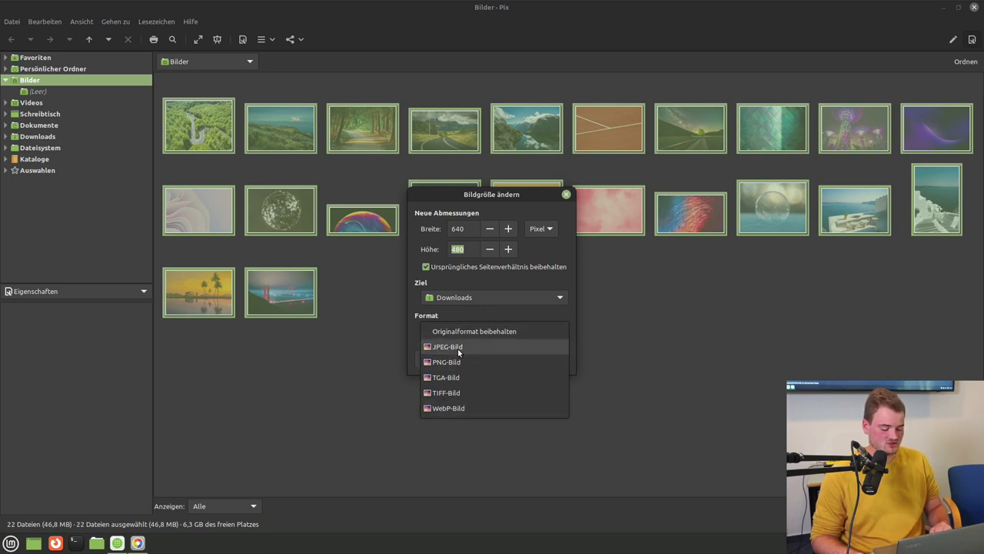
click(459, 348)
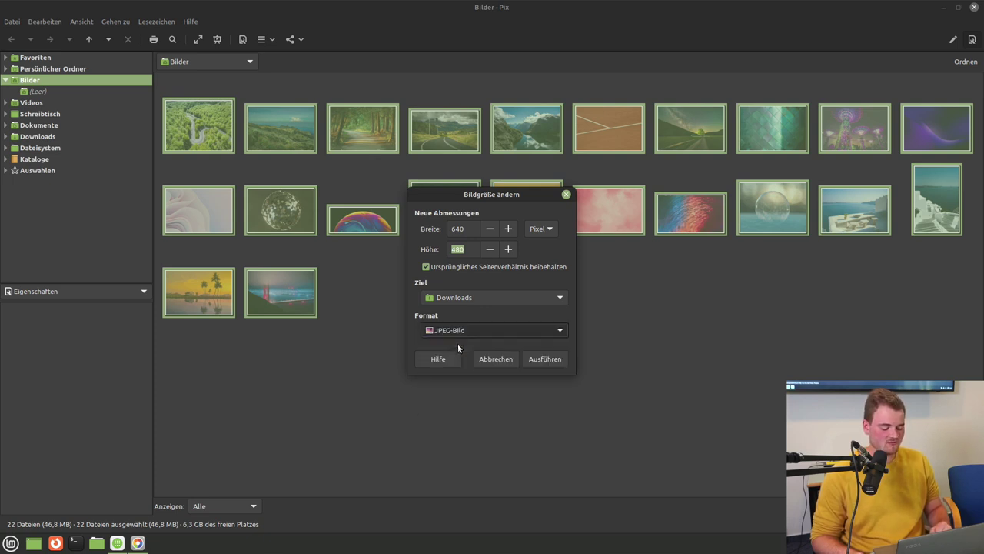
click(559, 363)
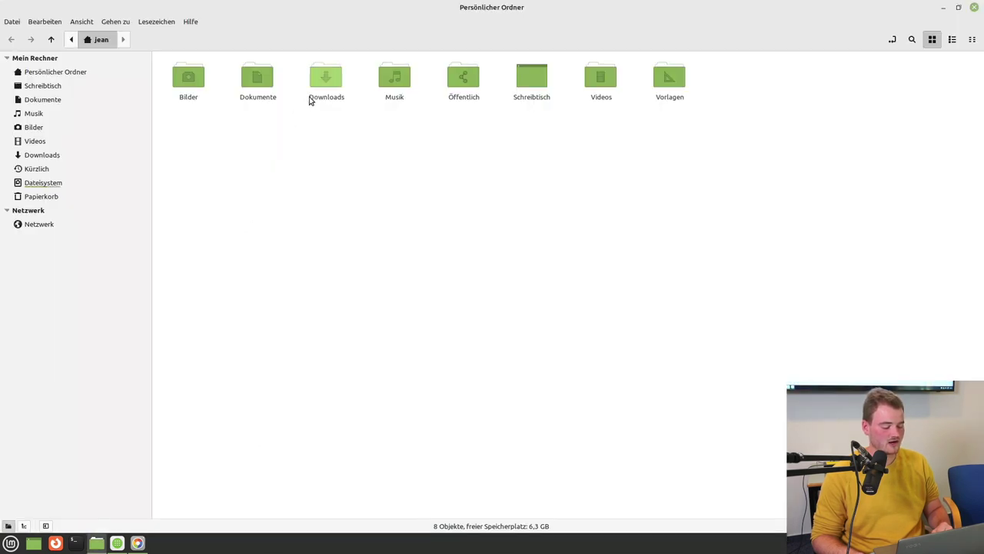
Open Downloads and inspect the resized echerkasski_orketal.jpeg and night-sky photos fullscreen, zoomed in.
double_click(310, 98)
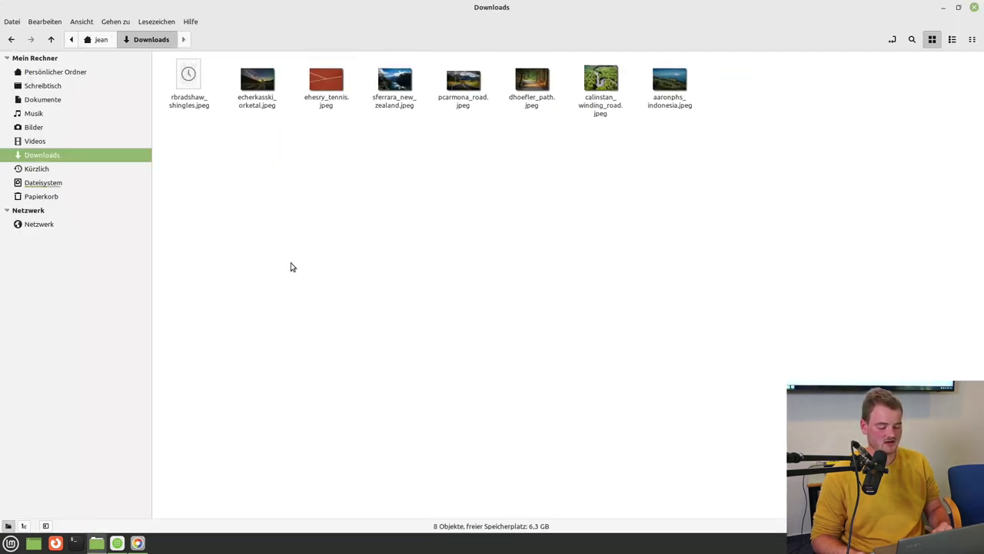
double_click(326, 100)
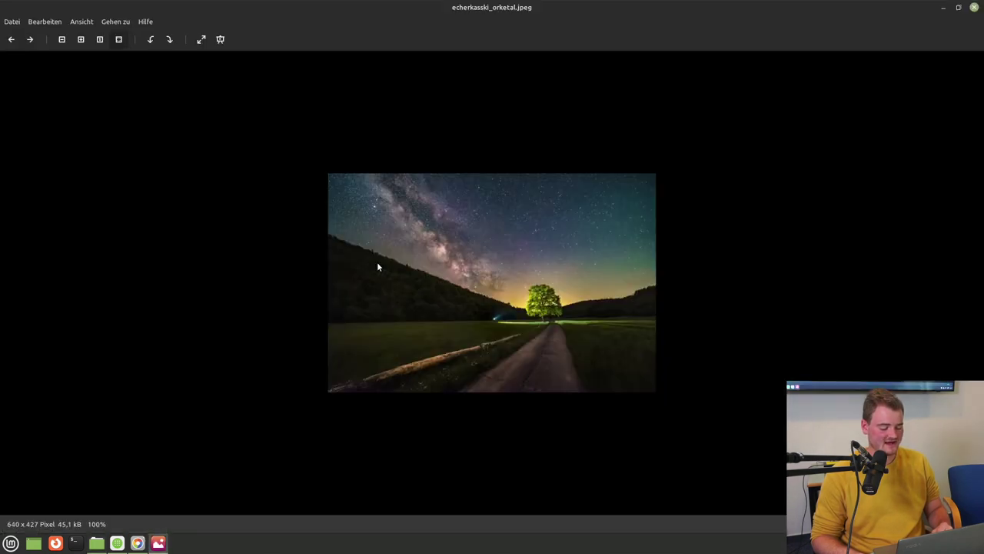
double_click(479, 276)
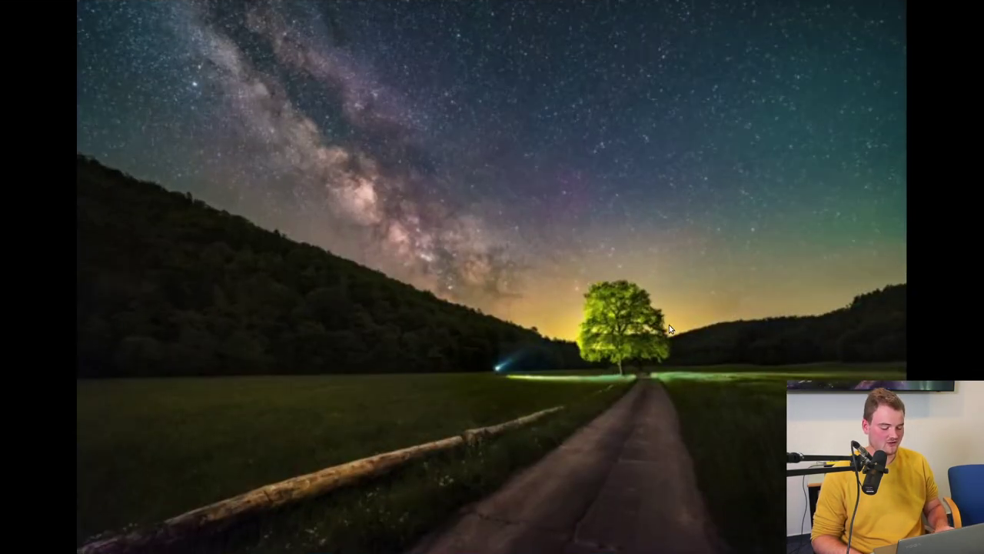
double_click(552, 292)
double_click(531, 290)
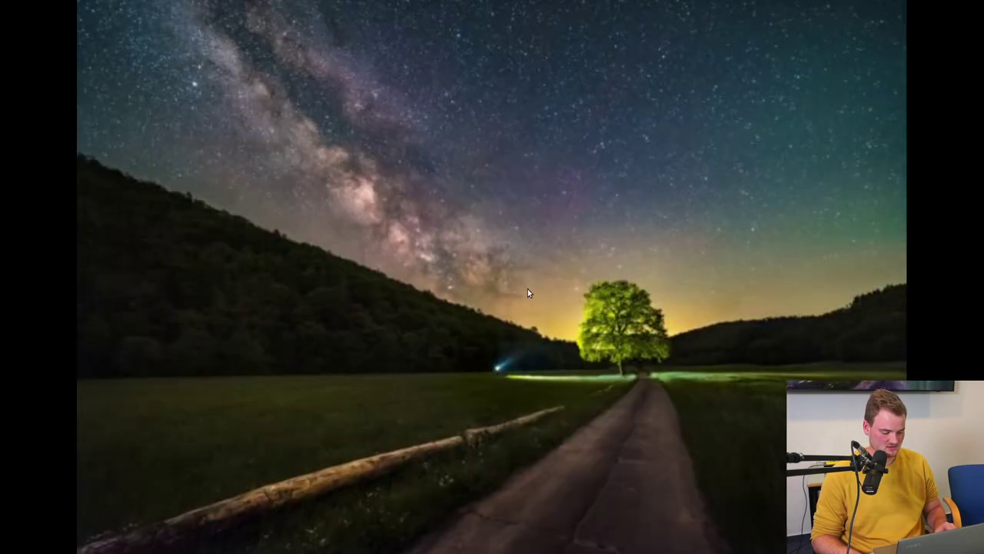
scroll(528, 289, up, 5)
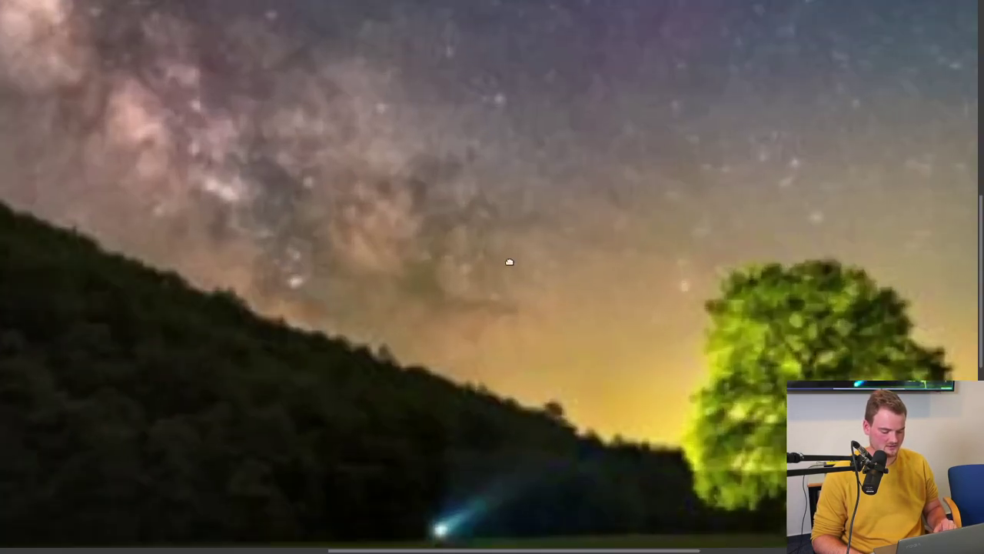
drag(509, 263, 422, 201)
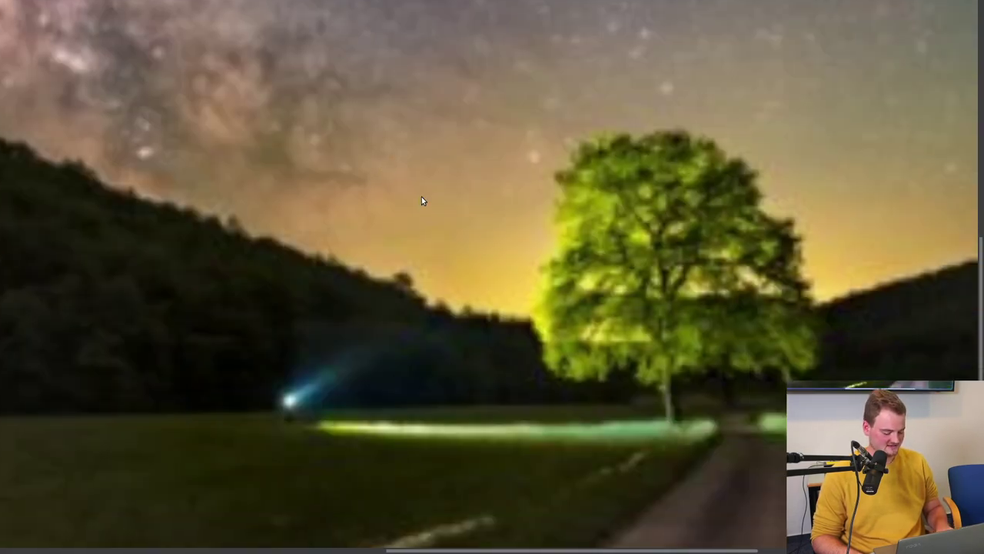
Close the photo viewer, minimize the file manager, and select the winding road photo in Pix.
key(alt+Tab)
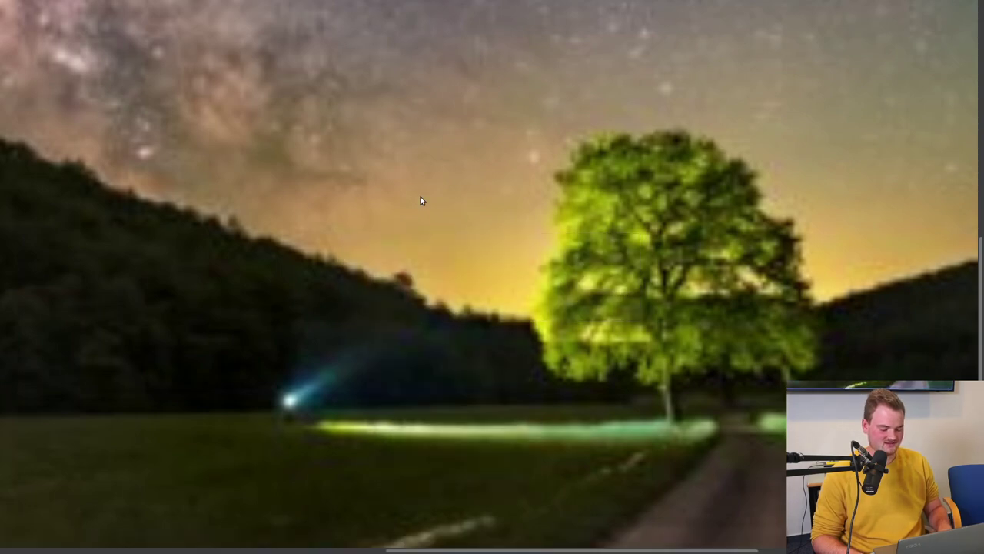
double_click(419, 202)
click(973, 7)
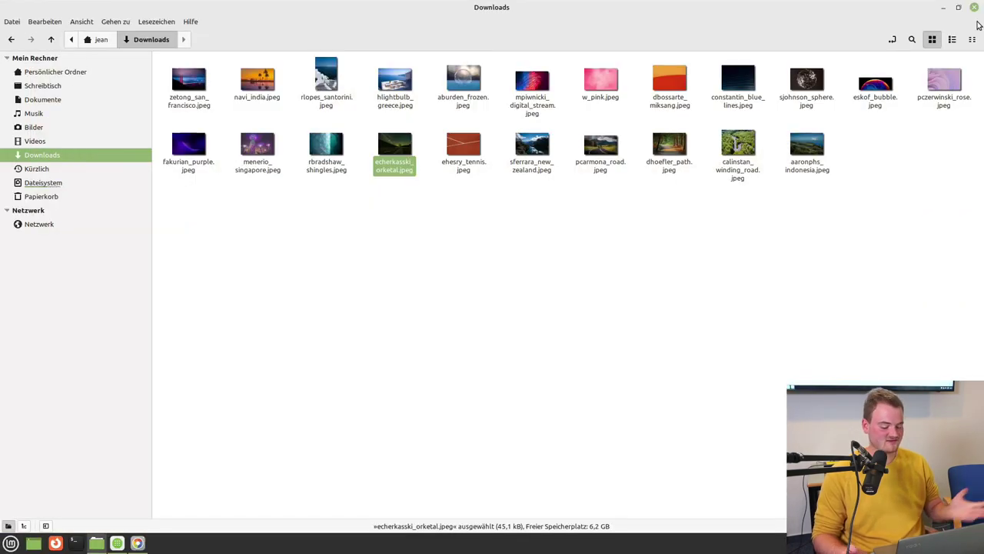
click(483, 262)
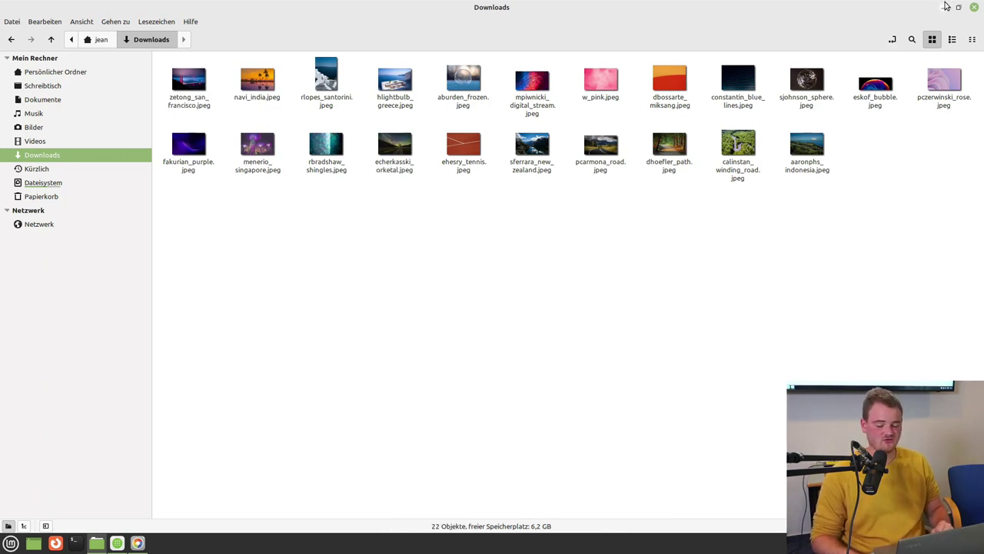
click(943, 7)
click(217, 130)
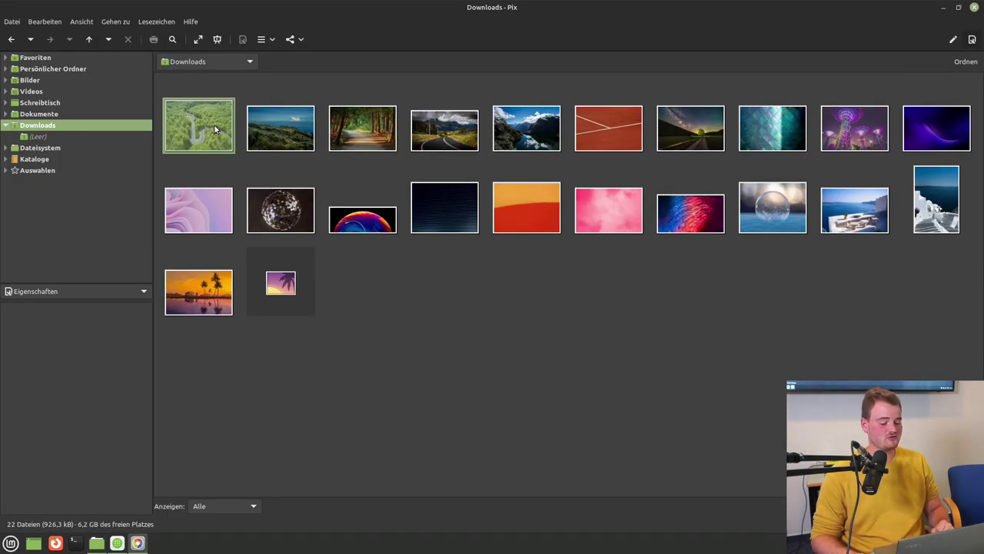
Open the original 3992 × 2992 calinstan_winding_road.jpg from Bilder for editing and choose cropping.
click(954, 42)
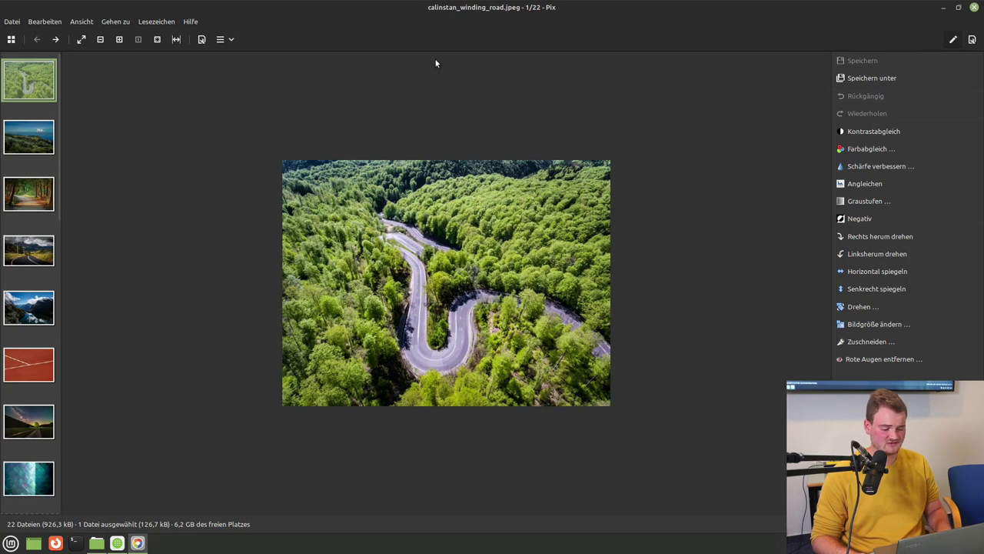
key(Escape)
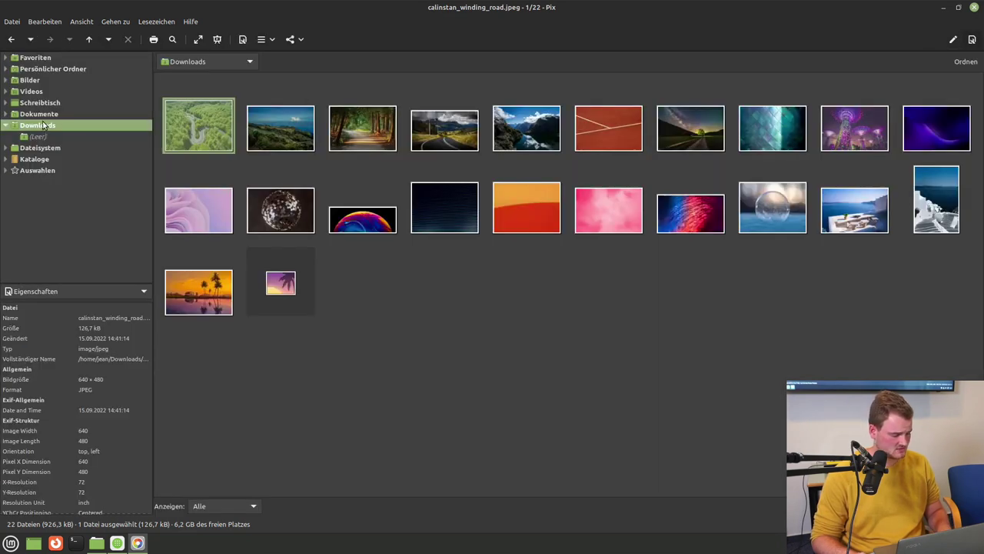
click(38, 80)
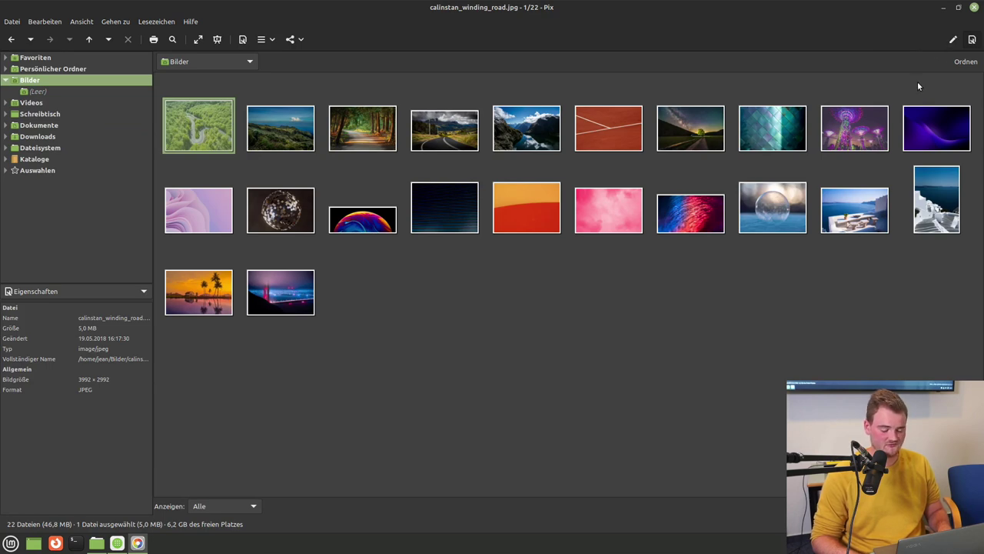
click(950, 40)
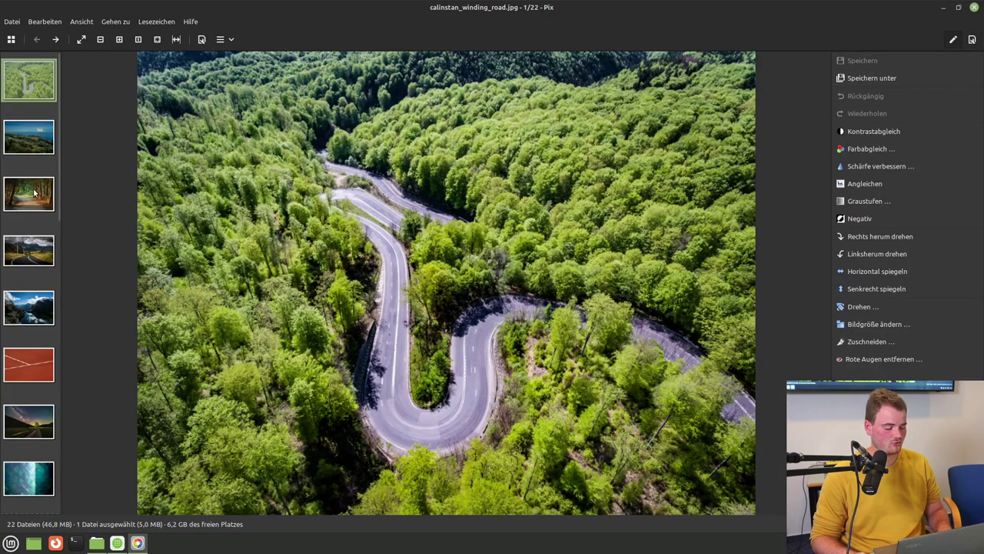
scroll(21, 285, down, 5)
scroll(17, 347, up, 5)
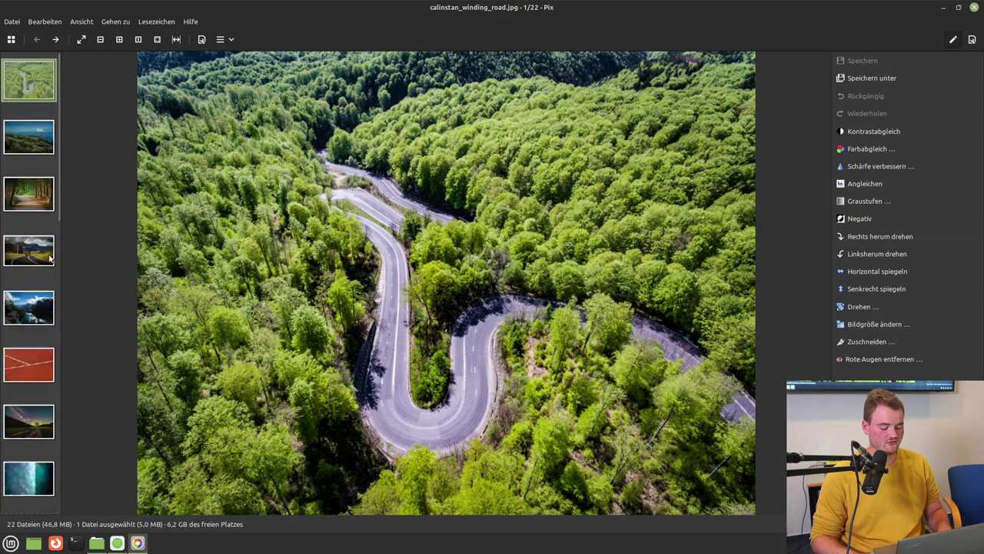
scroll(50, 259, down, 5)
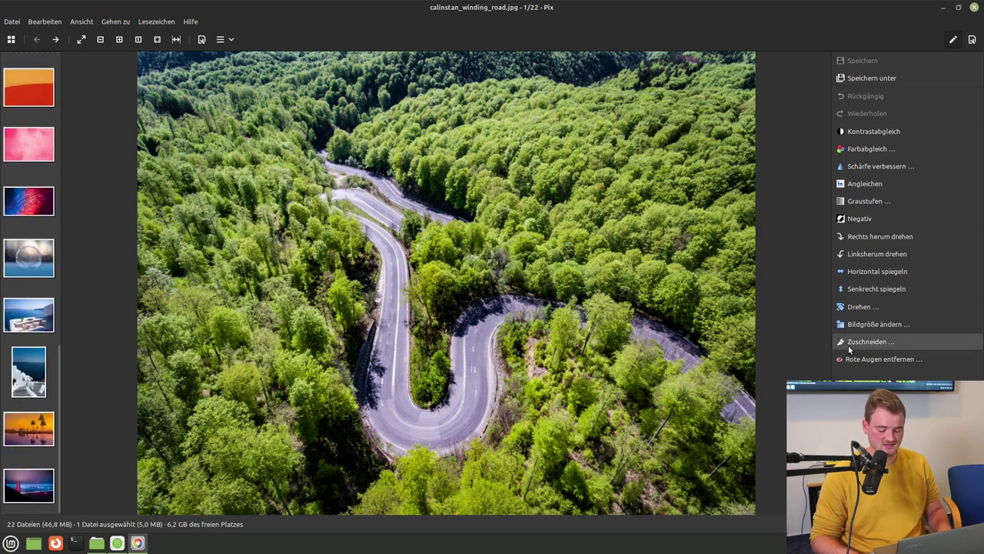
click(848, 343)
Crop the winding-road photo to the right and top edges, try Angleichen then undo it, and apply Kontrastabgleich.
drag(652, 432, 768, 331)
drag(243, 129, 244, 80)
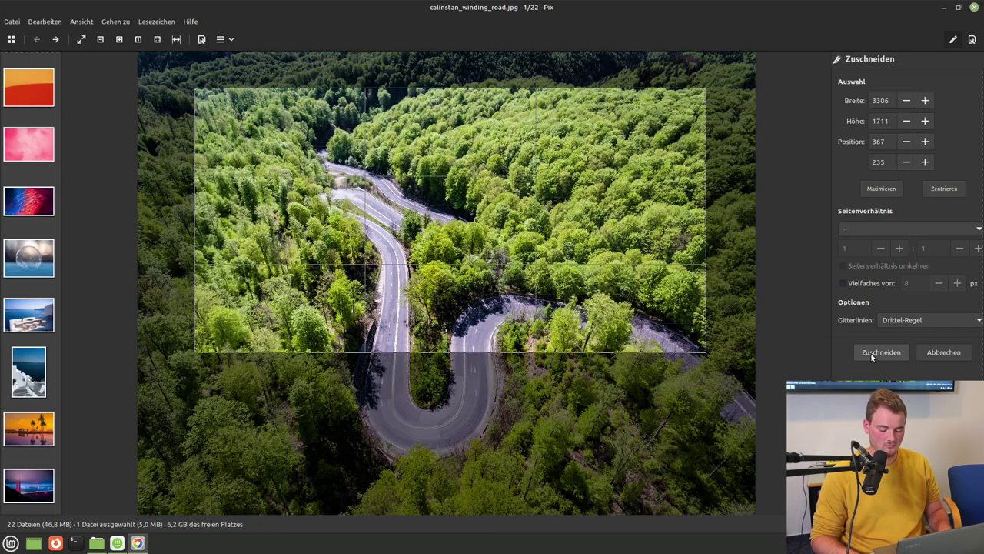
click(875, 352)
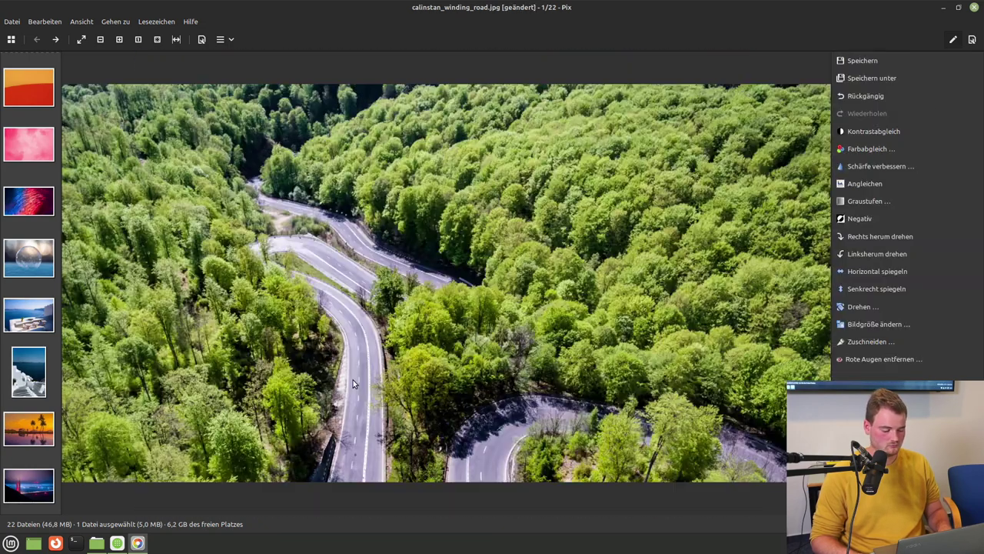
click(874, 185)
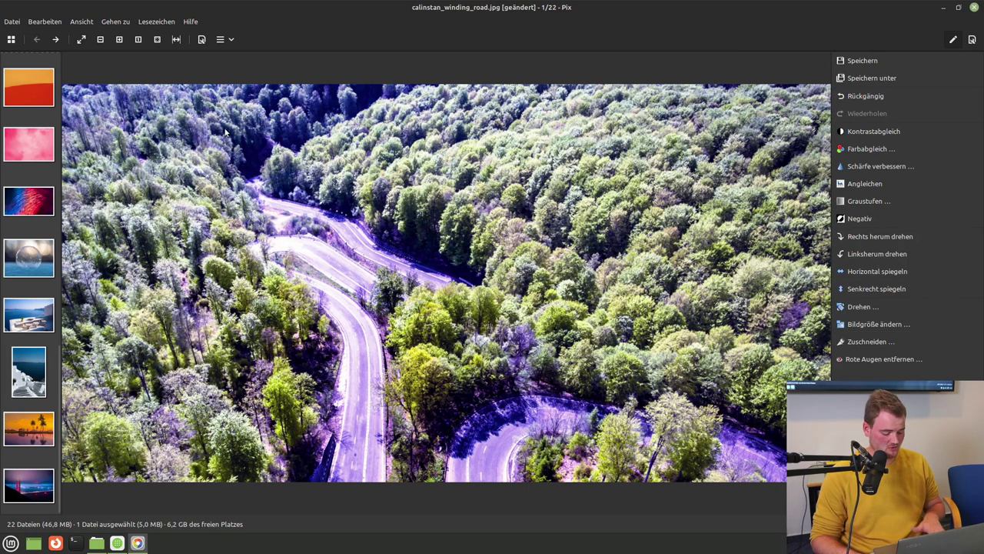
key(ctrl+z)
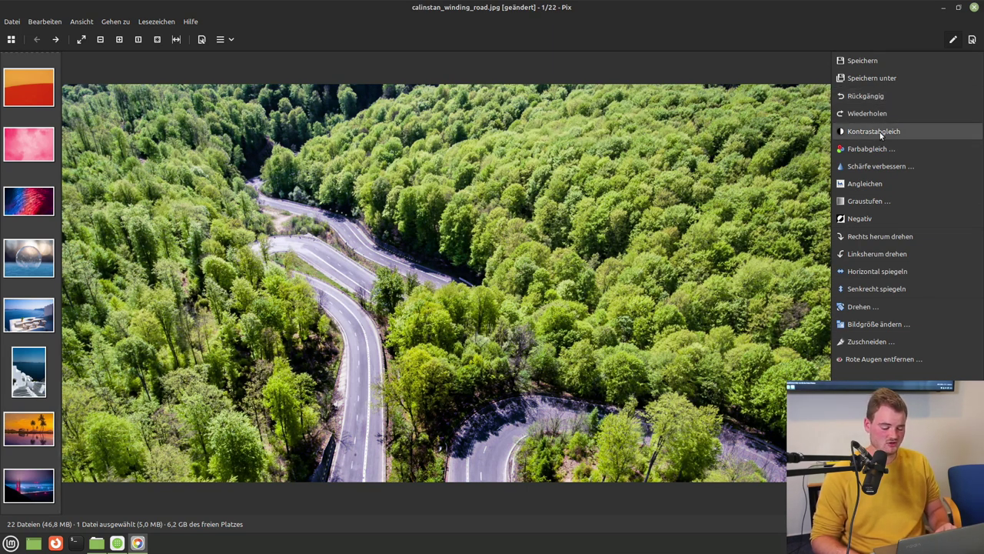
click(880, 131)
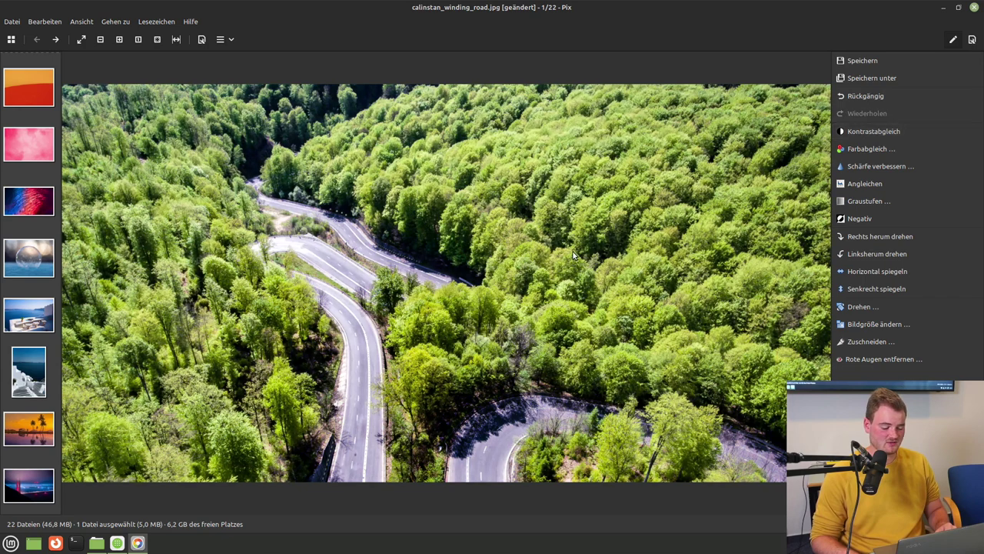
Rotate the photo right four times back to upright, then close it choosing Nicht speichern.
click(881, 239)
click(881, 239)
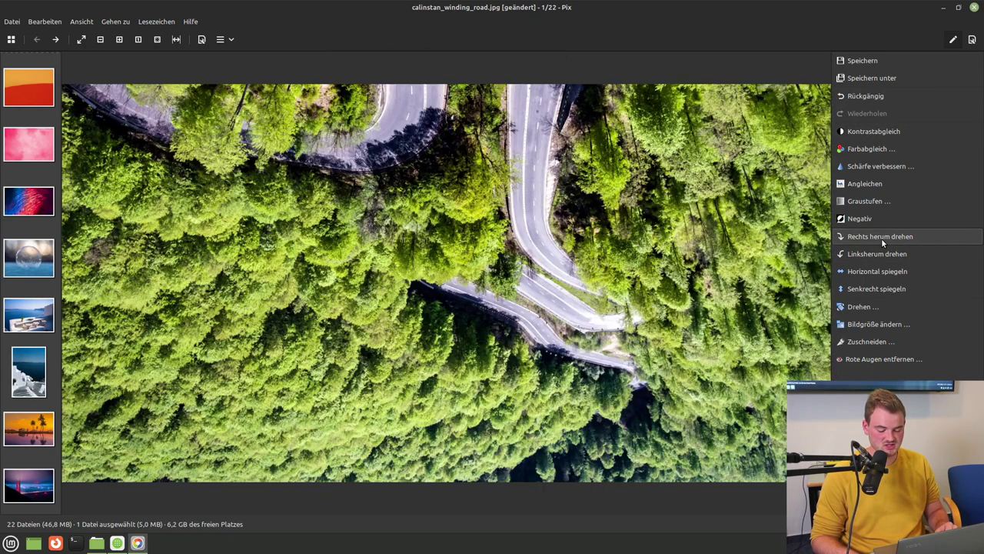
click(881, 238)
click(881, 237)
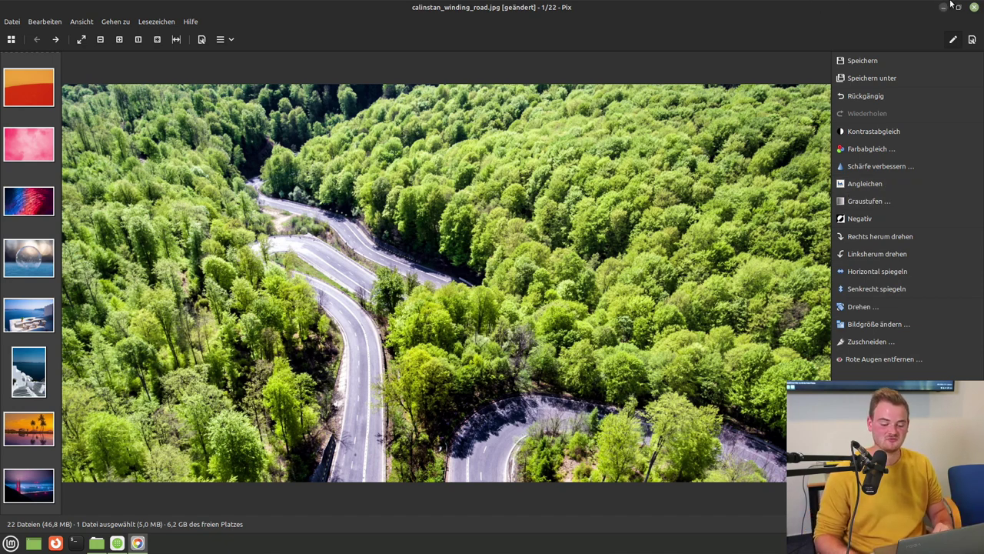
click(974, 7)
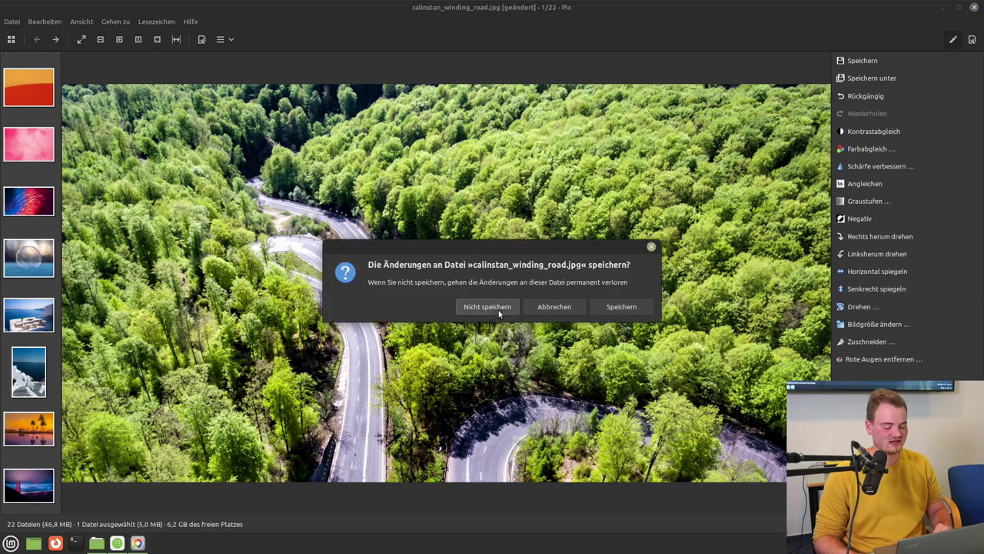
click(487, 307)
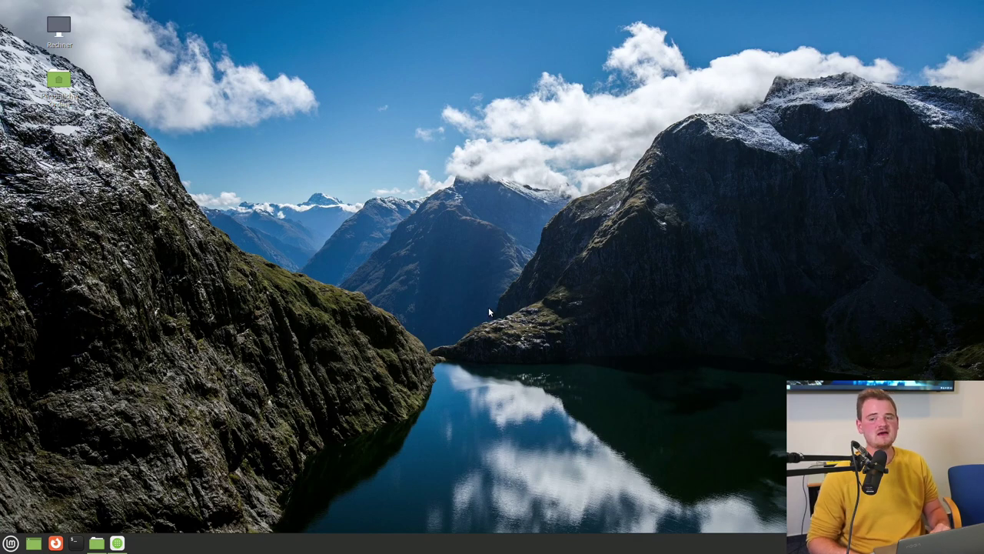
Switch to the Software Manager window and replace its search text with 'gimp'.
key(super)
text(gl)
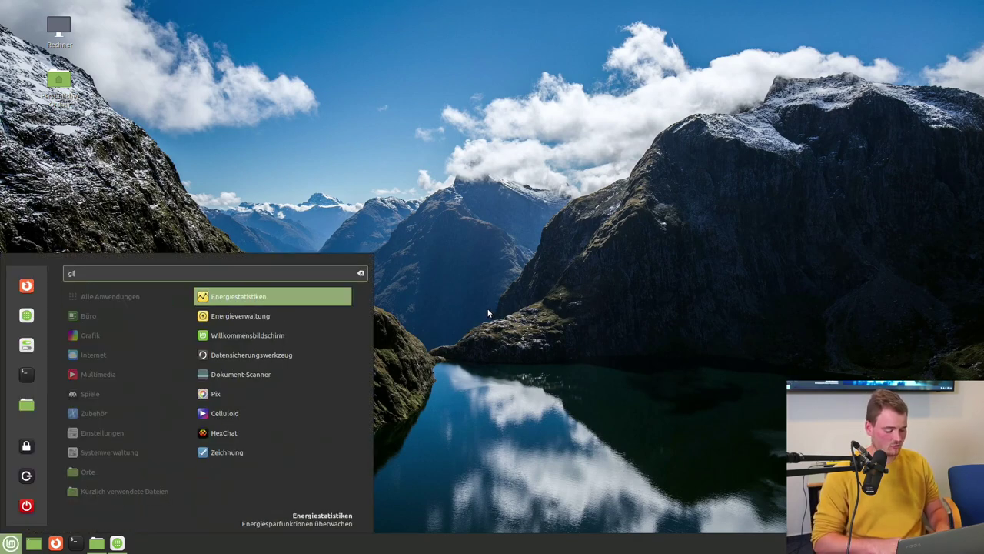
key(BackSpace)
key(BackSpace)
key(Escape)
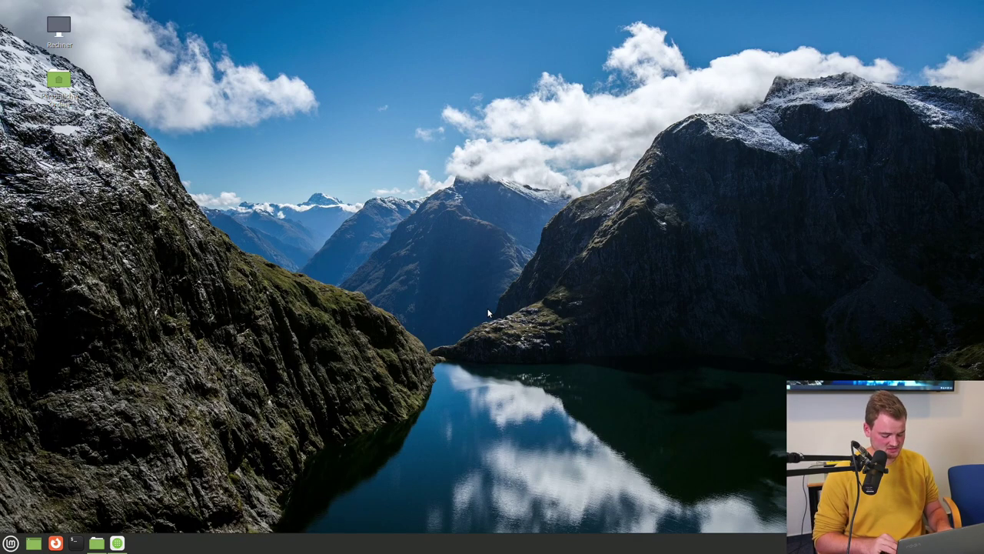
key(alt+Tab)
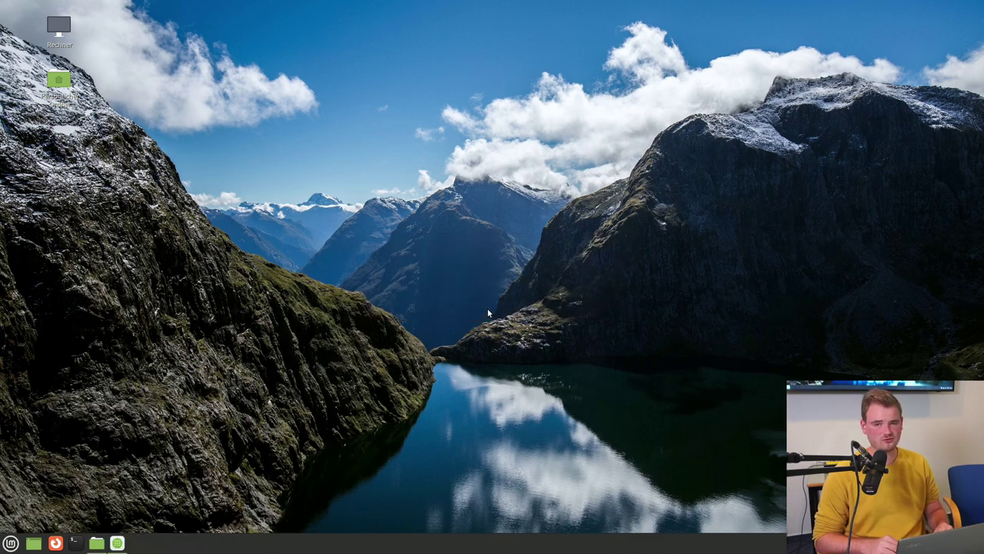
click(119, 544)
click(879, 24)
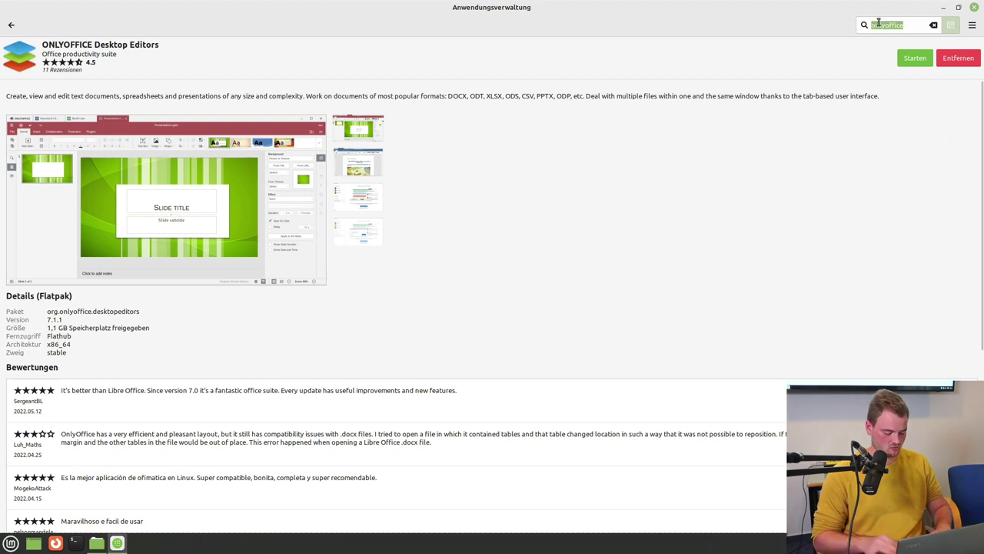
text(gimp)
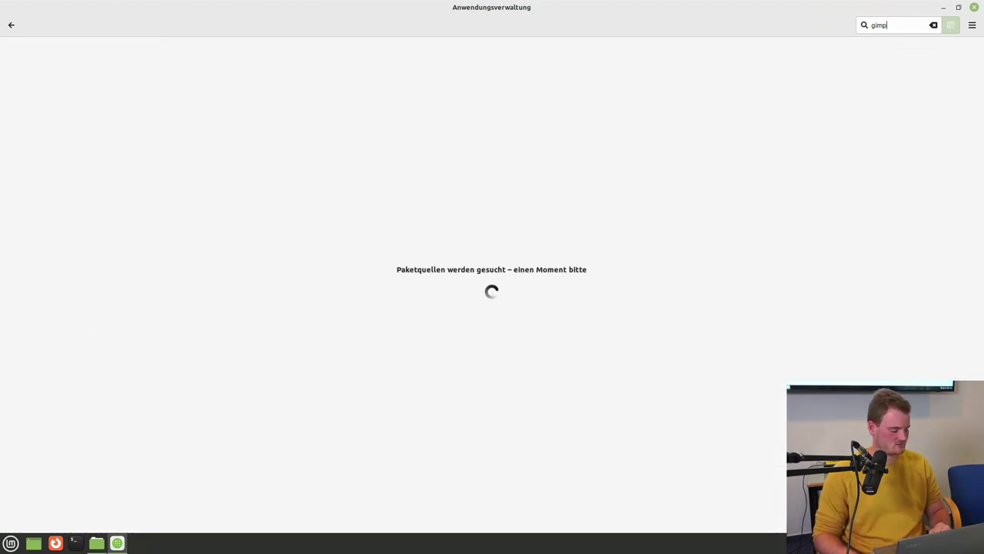